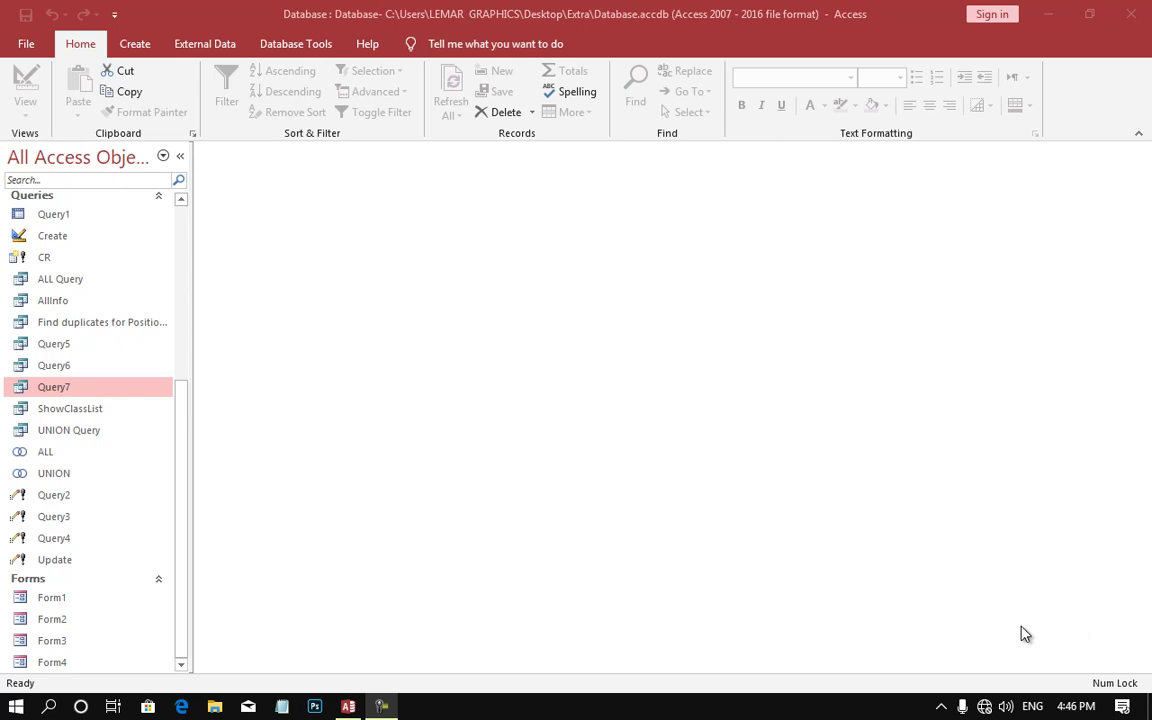
- Scroll the Navigation Pane down to Form4 and select it
scroll(90, 625, "up", 4)
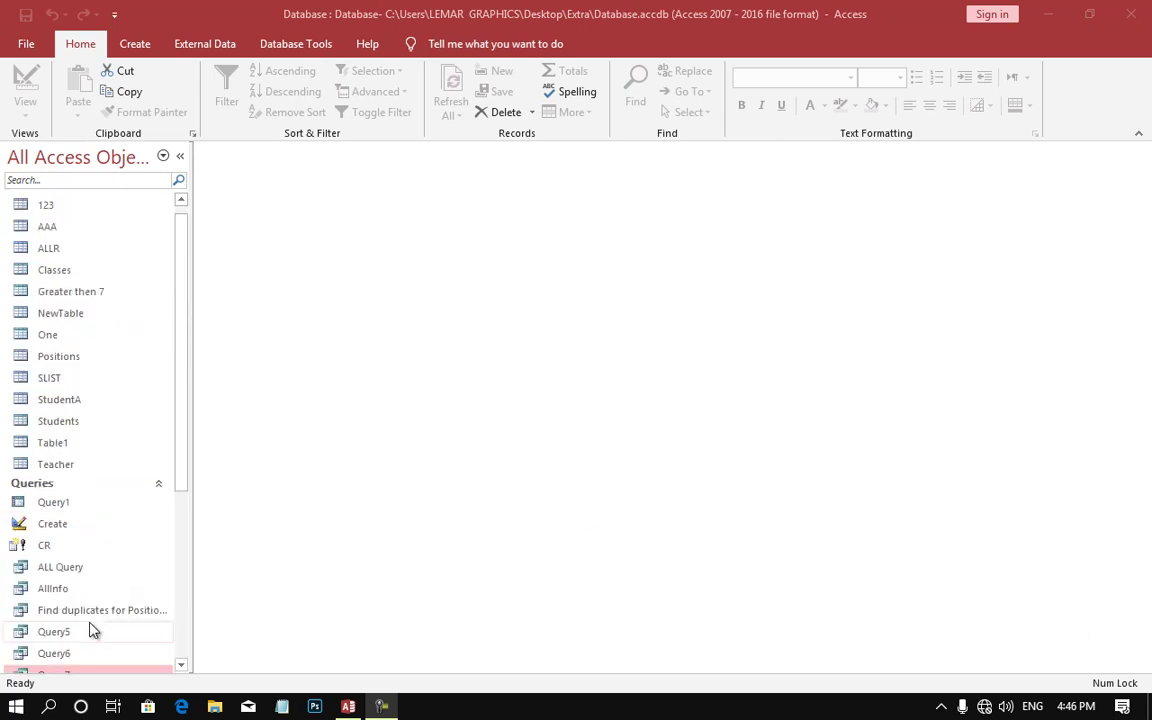
scroll(92, 628, "down", 4)
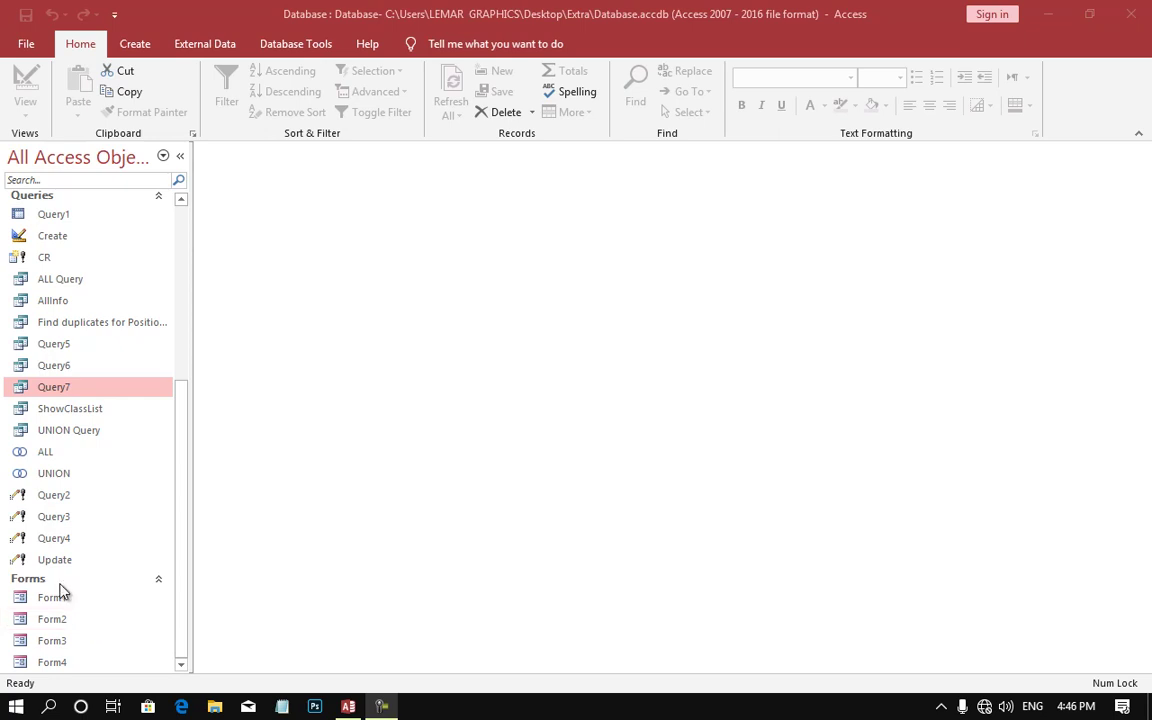
left_click(75, 664)
- Open Form4 in Design View with its Property Sheet displayed
right_click(77, 668)
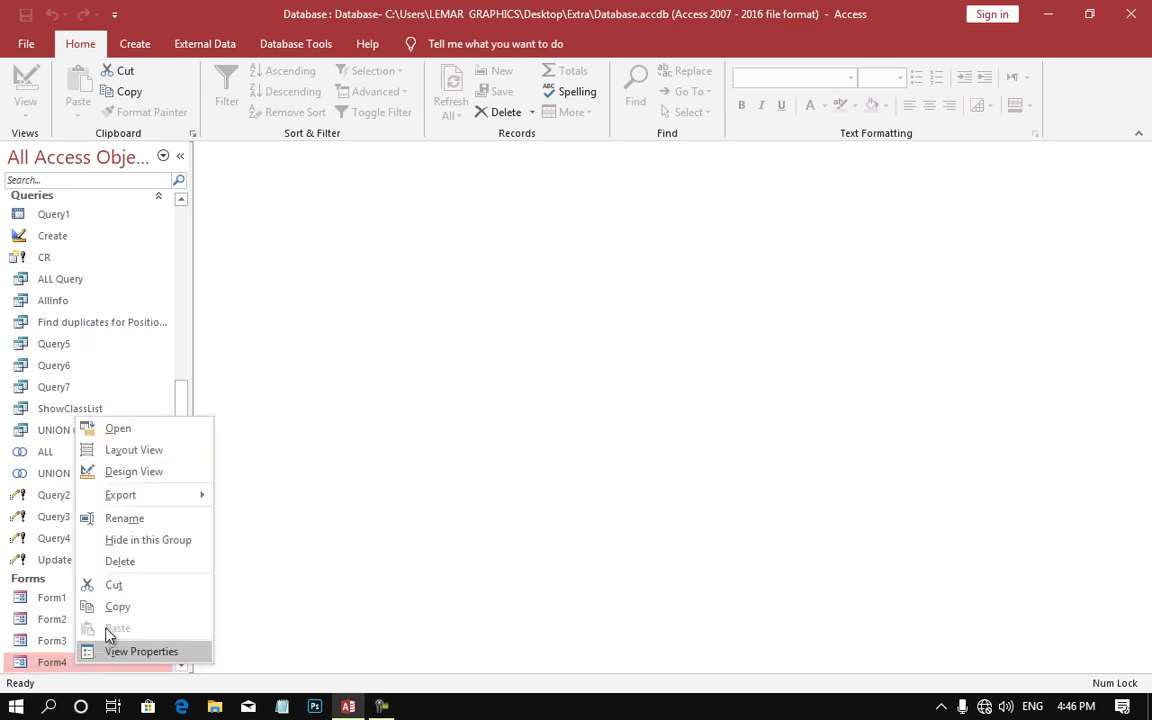
mouse_move(140, 494)
left_click(135, 471)
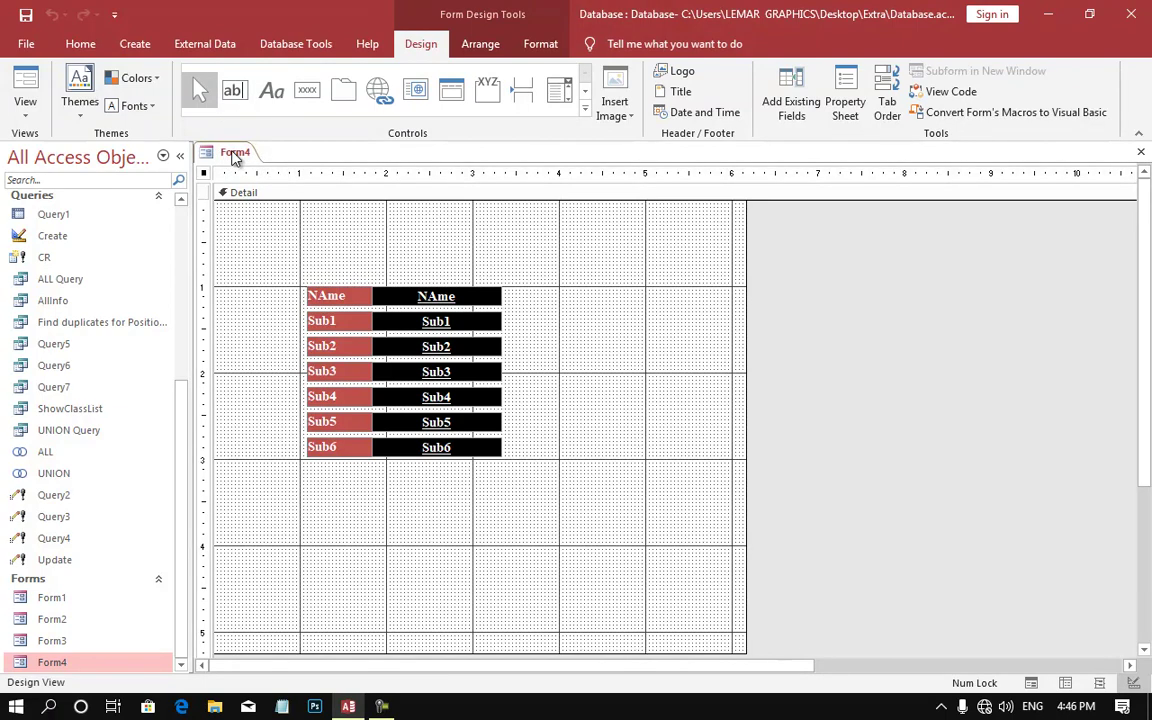
left_click(855, 103)
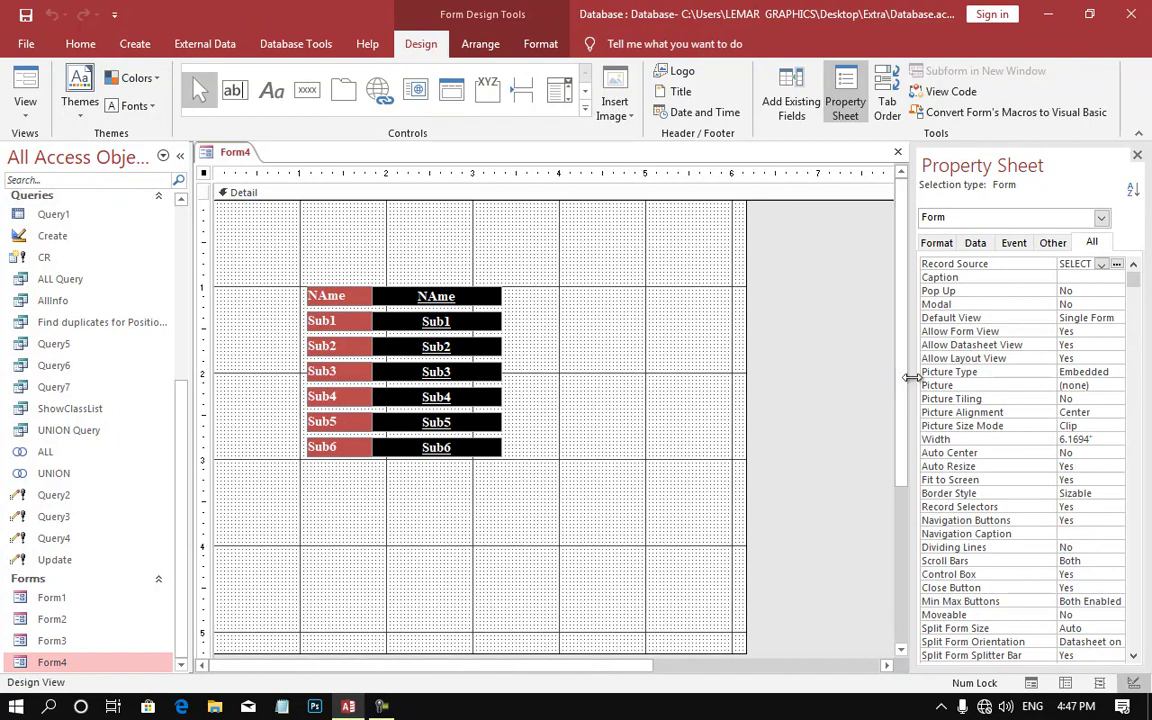
- Widen the Property Sheet and browse the Format, Data, Event and Other categories, ending on All
left_click_drag(912, 377, 882, 377)
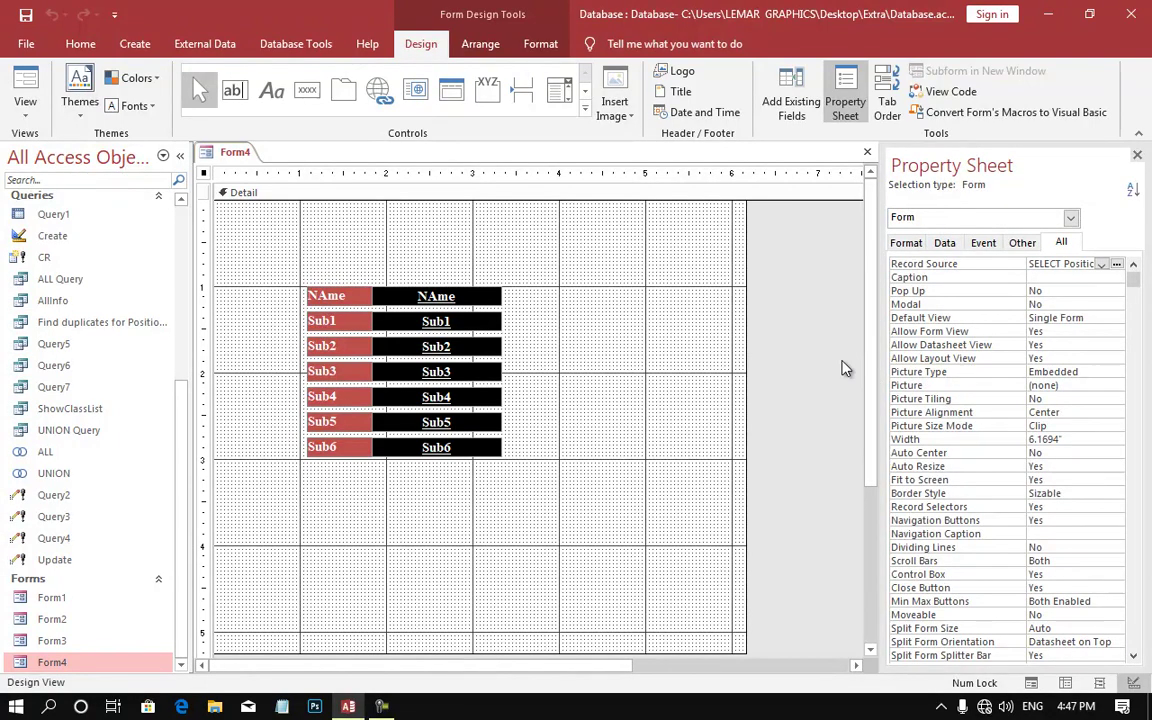
left_click(905, 243)
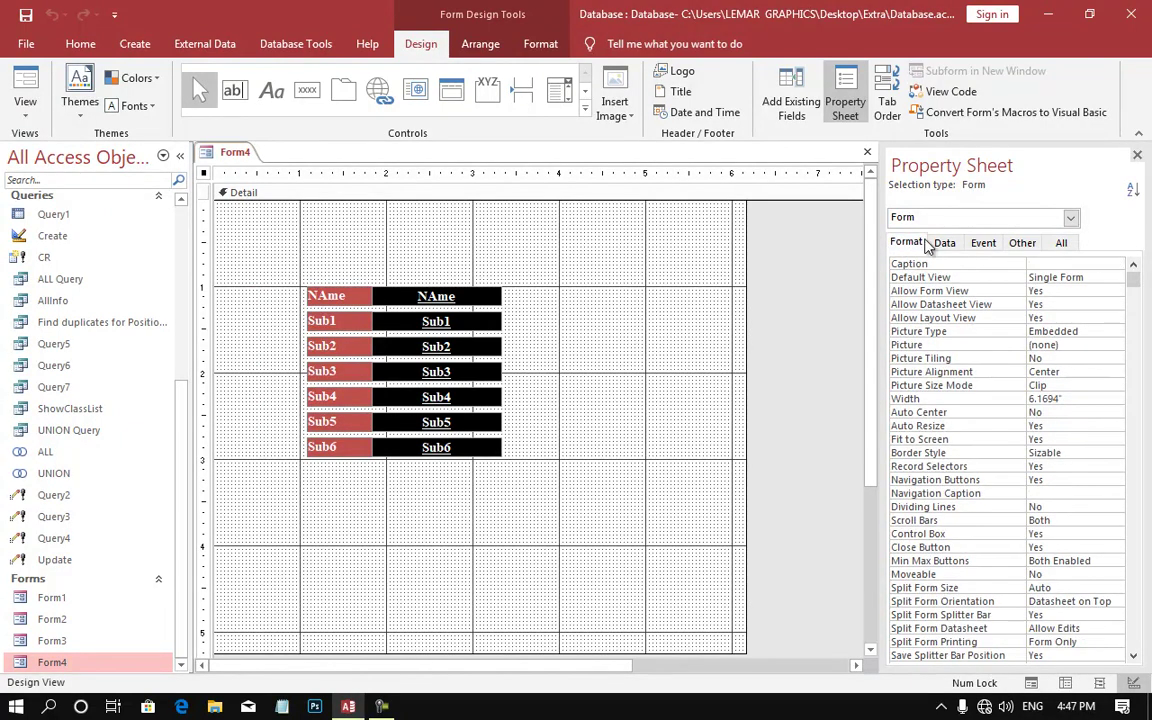
left_click(944, 243)
left_click(984, 243)
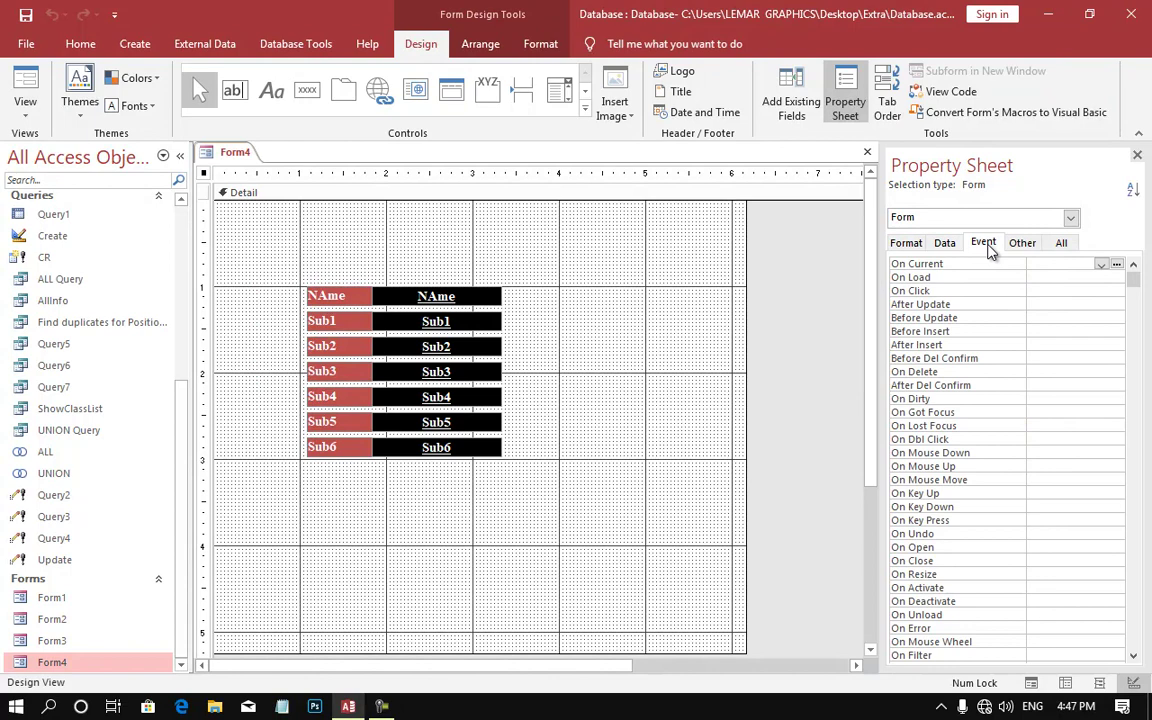
left_click(1022, 243)
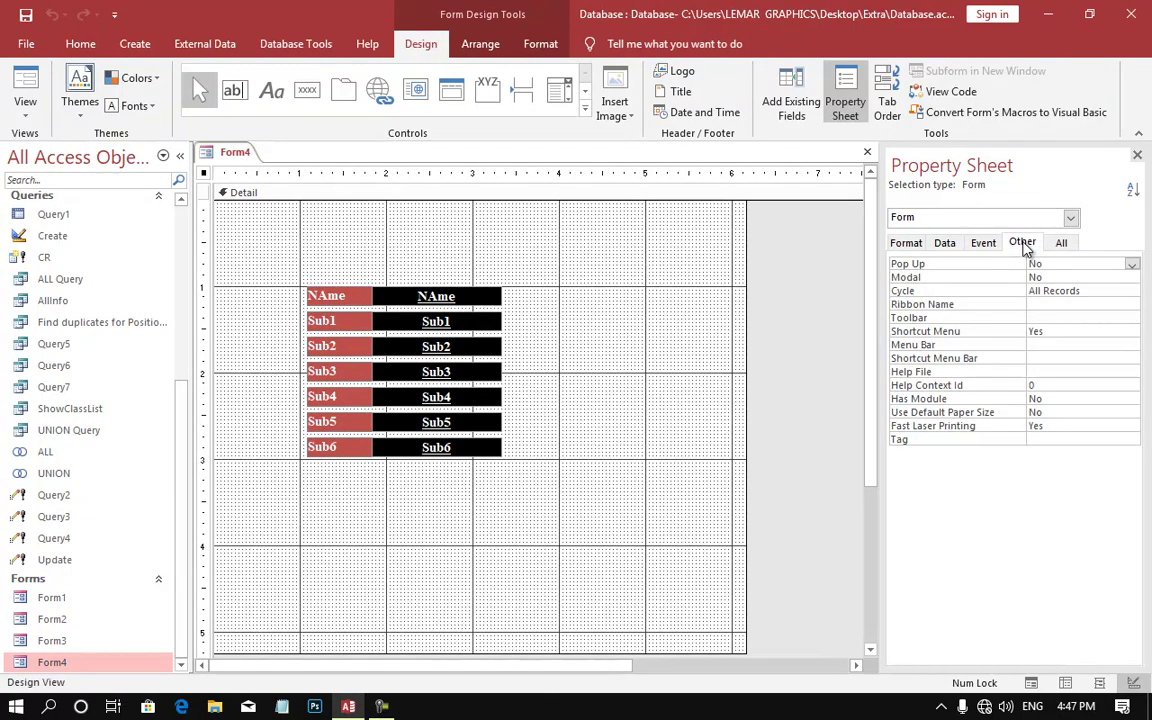
left_click(1066, 243)
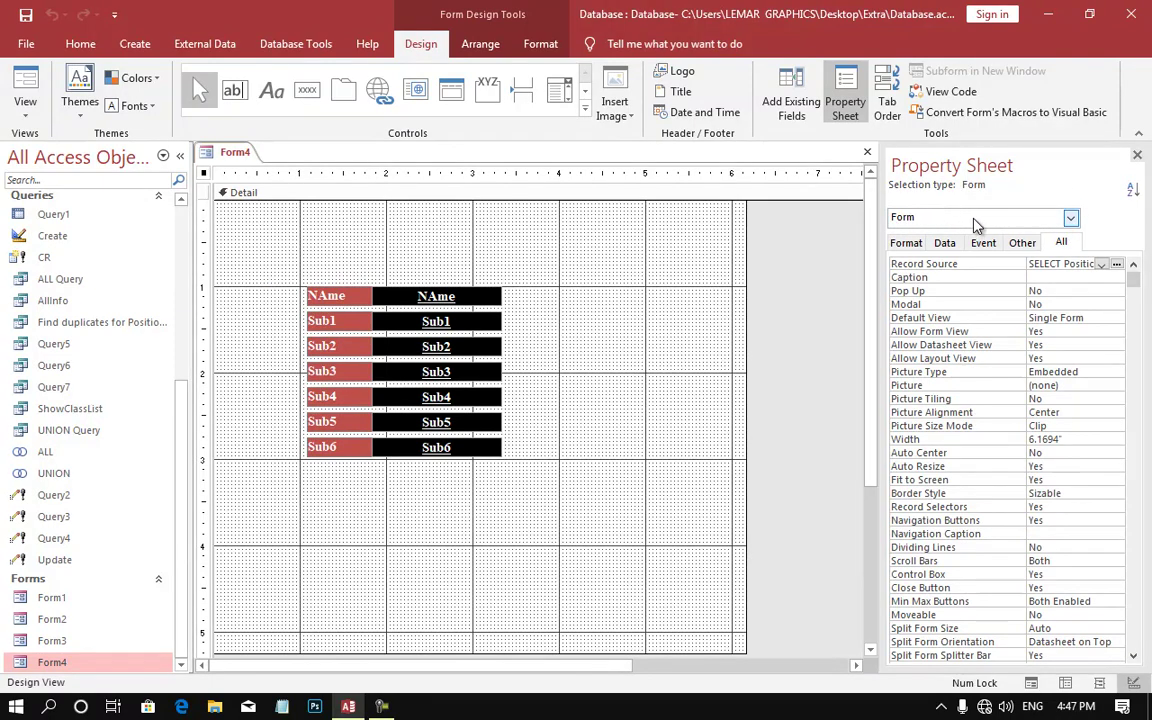
- Inspect the Sub2 text box properties, then return to the Form's own properties
left_click(923, 222)
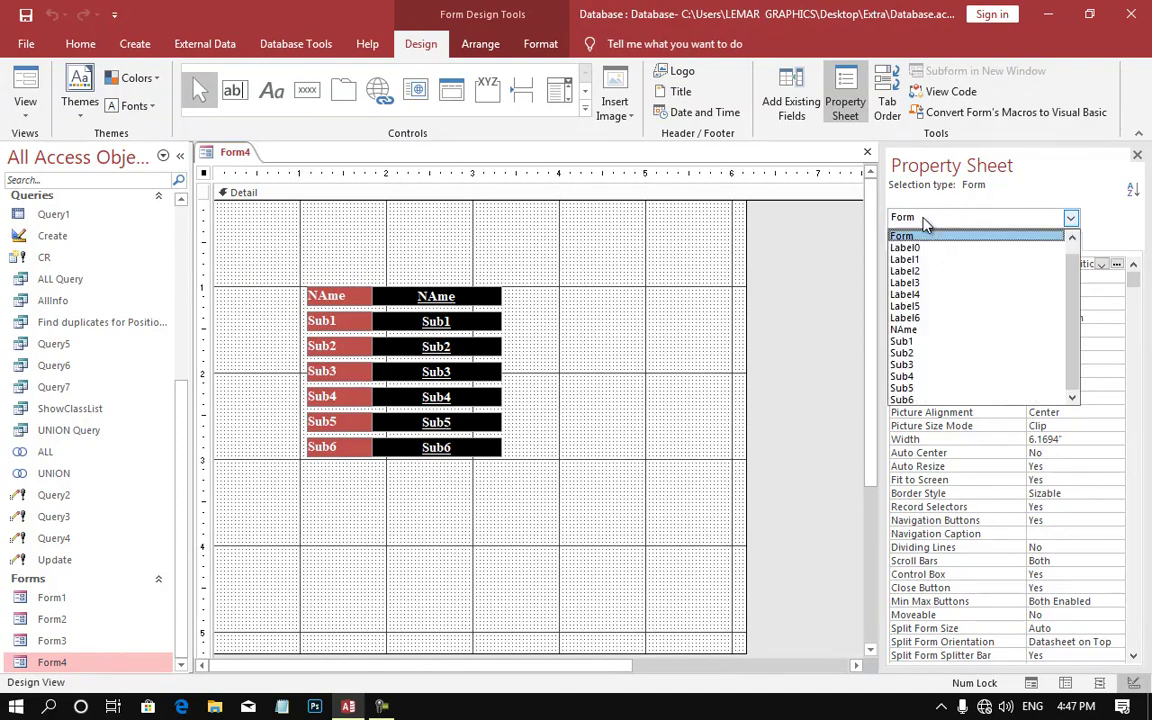
left_click(940, 356)
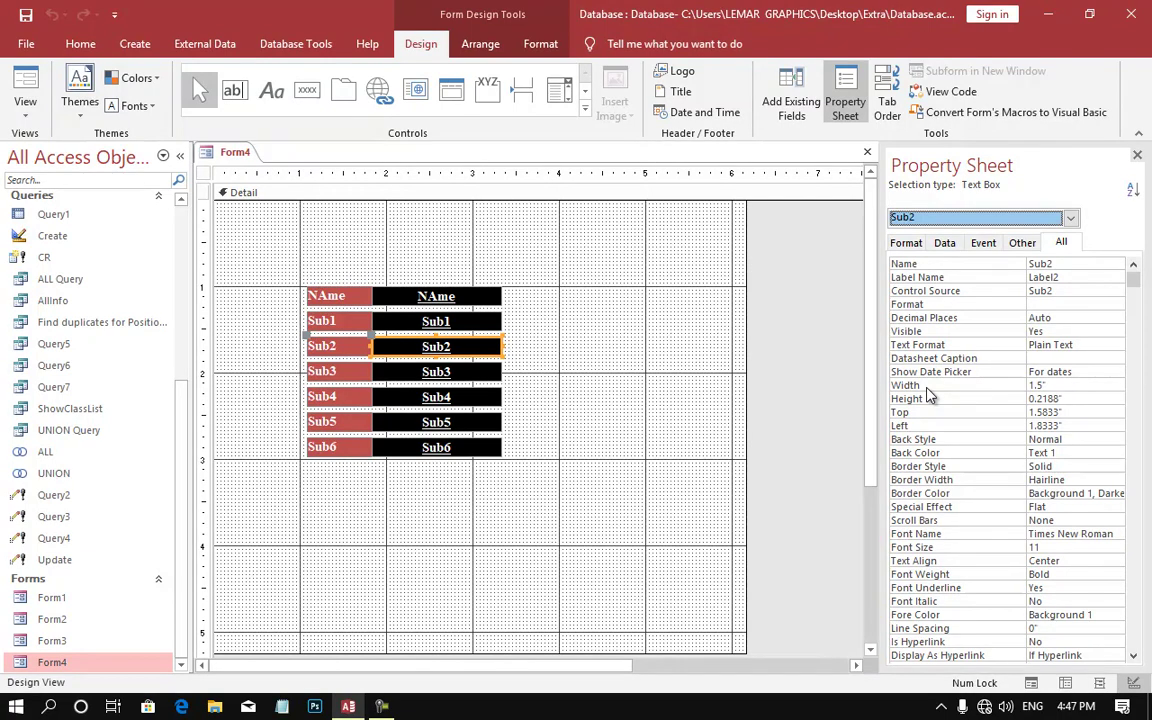
left_click(962, 218)
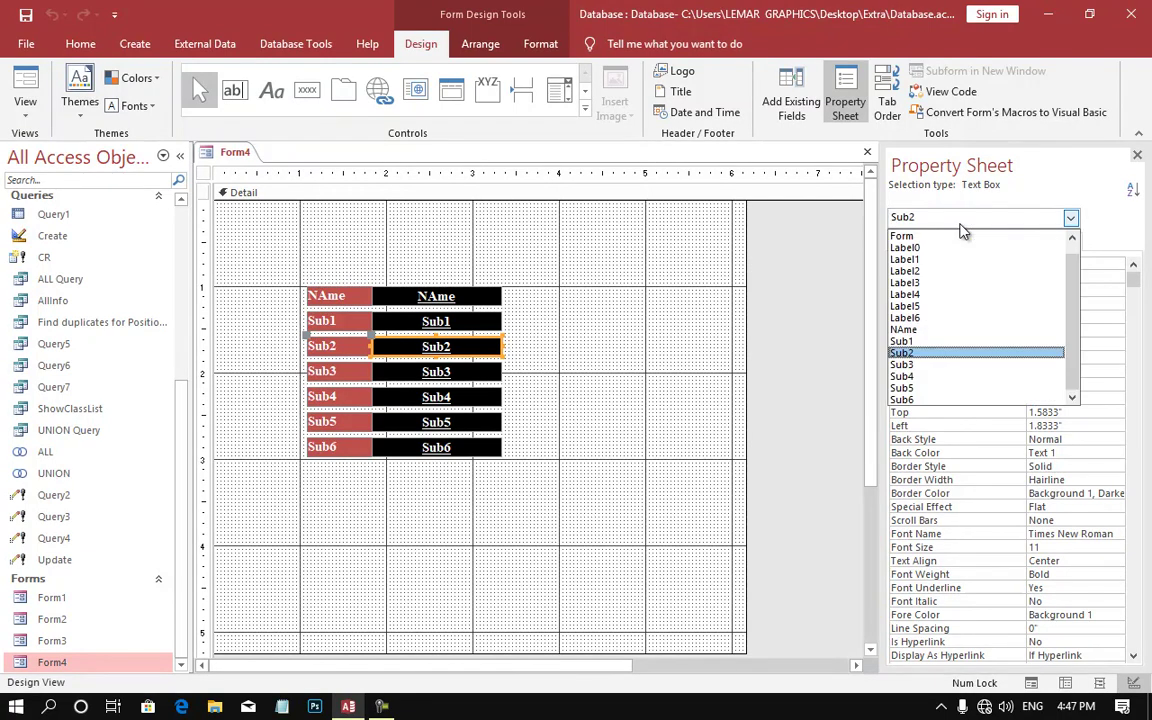
left_click(957, 237)
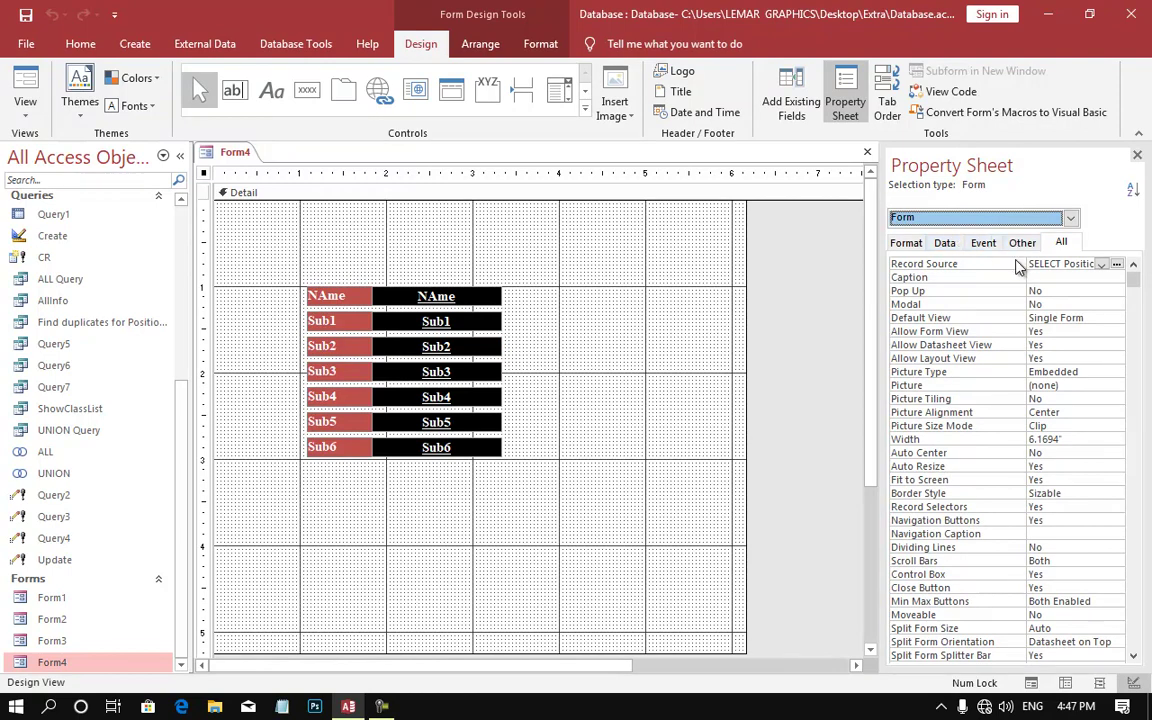
- Launch the Query Builder for Form4's Record Source
left_click(952, 266)
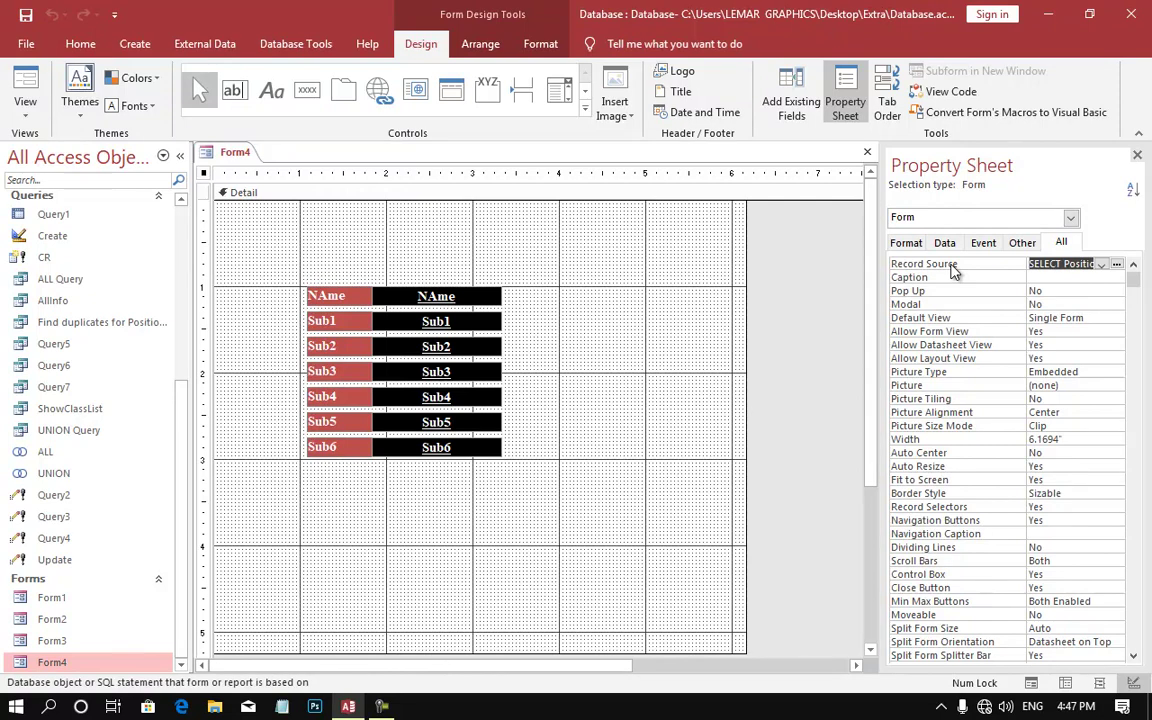
scroll(55, 245, "up", 5)
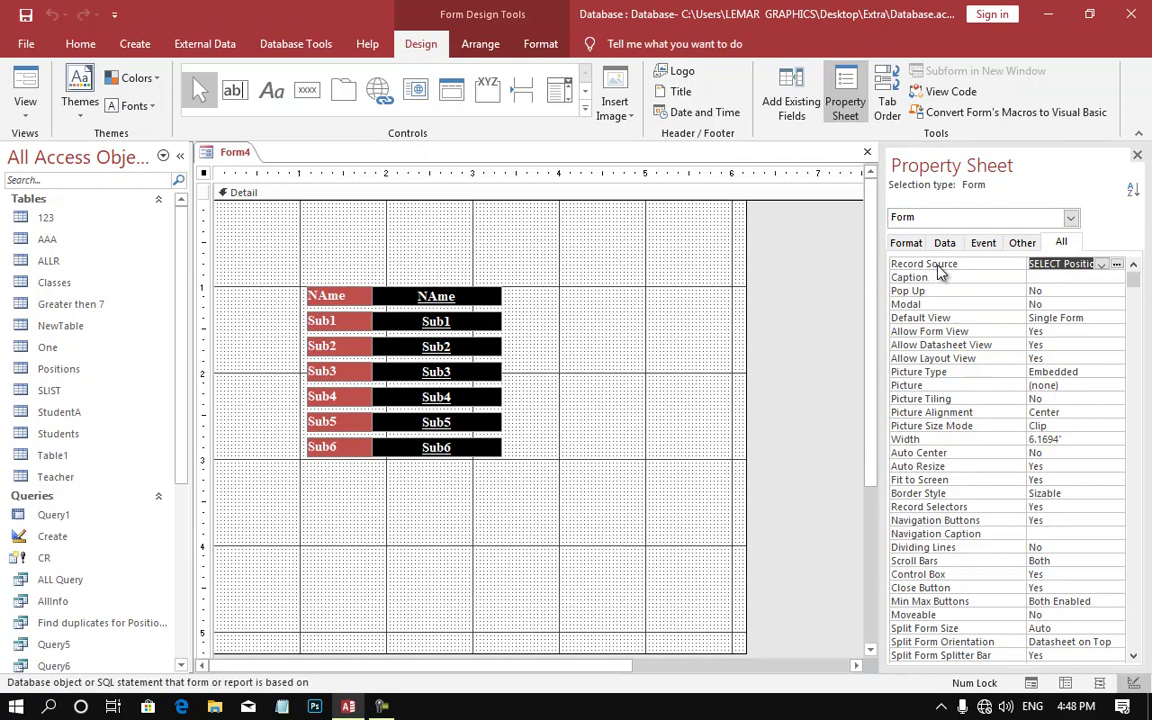
left_click(1116, 264)
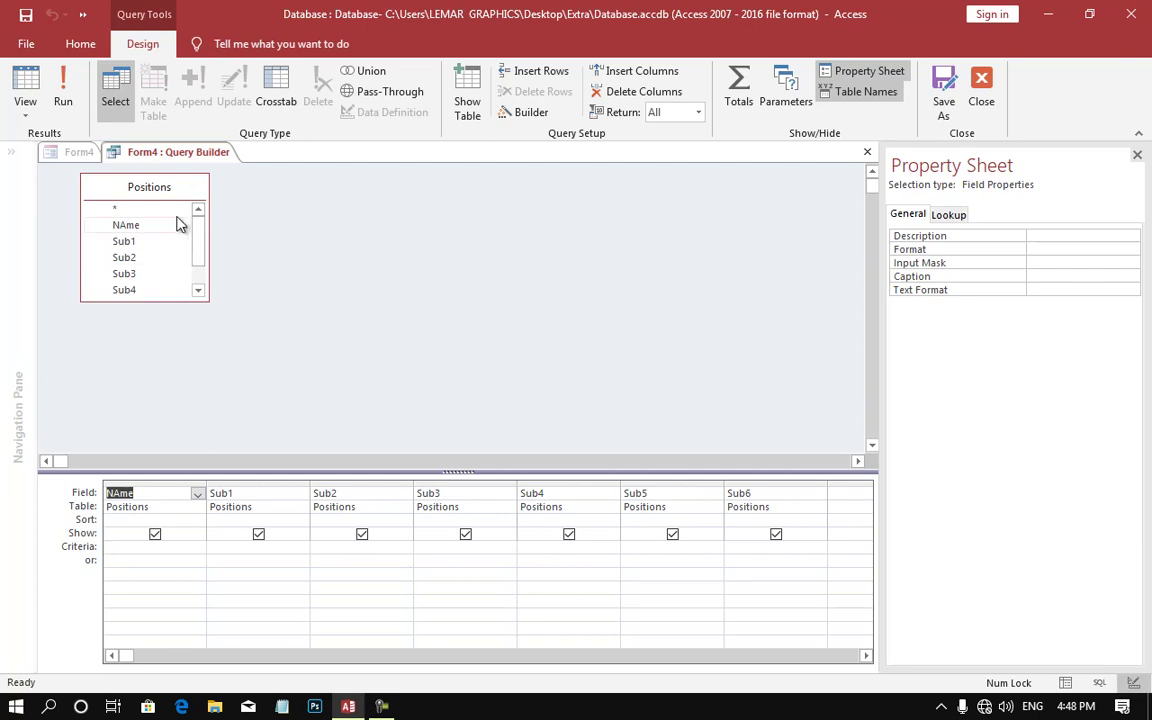
- Add the criterion >80 to the Sub1 column and save the query into the record source
left_click(470, 104)
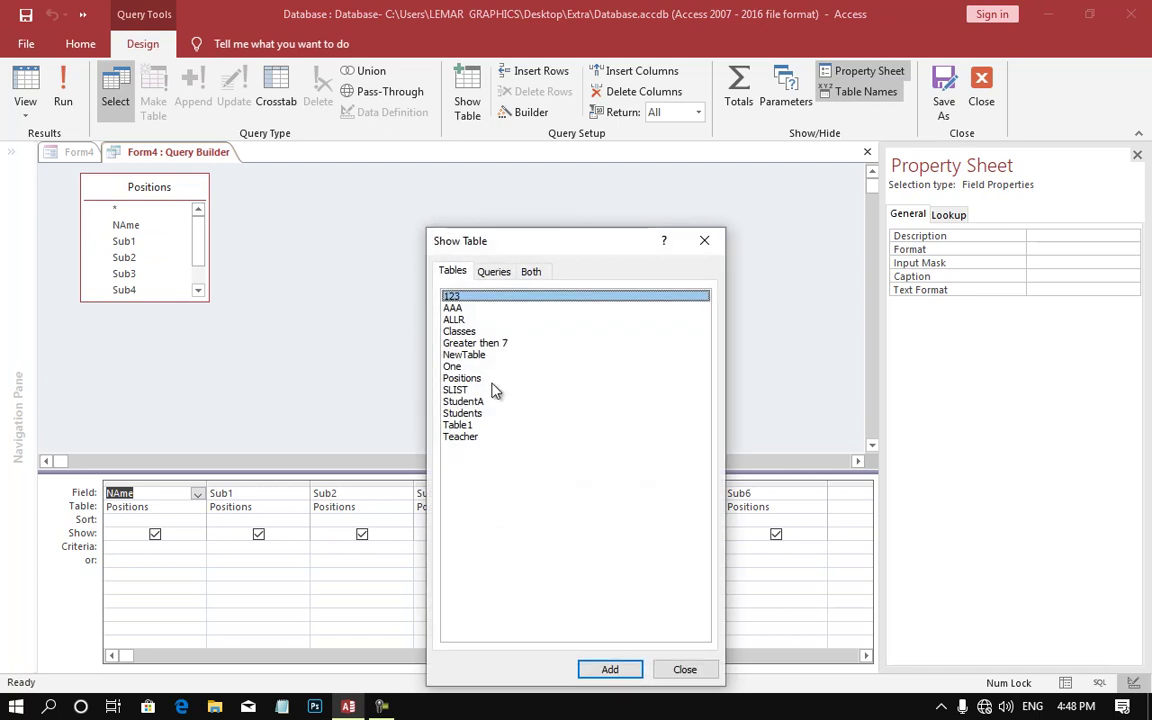
left_click(712, 242)
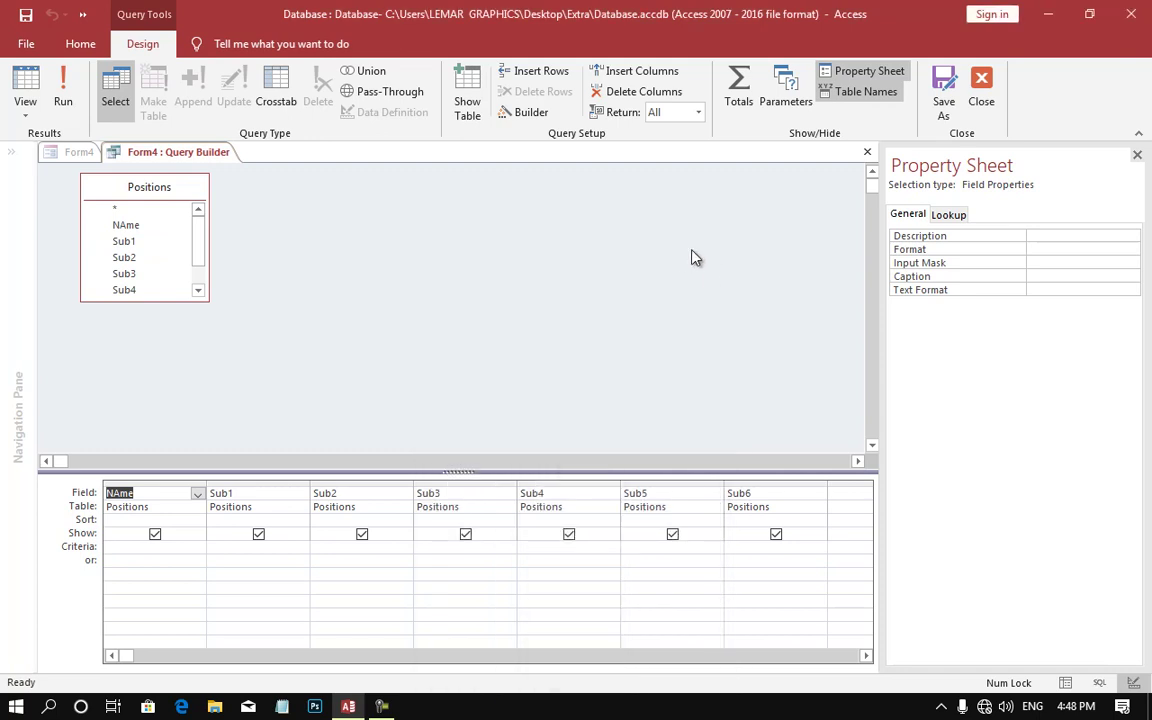
left_click(244, 556)
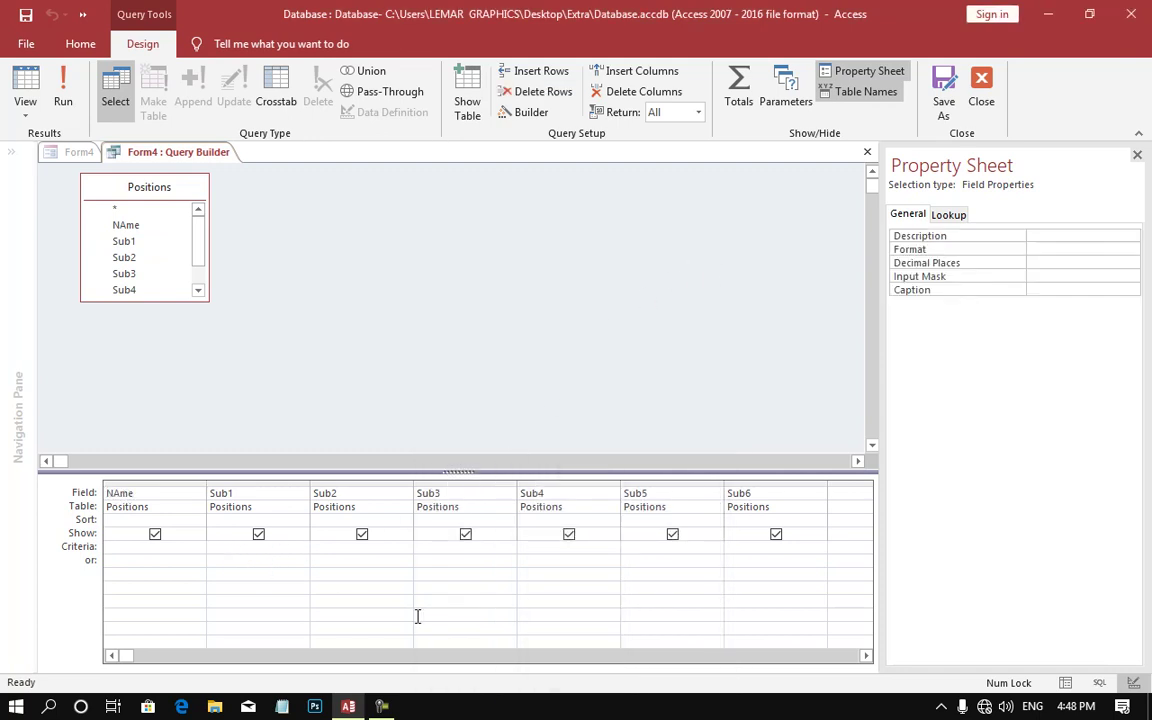
type(">")
type("80")
left_click(867, 152)
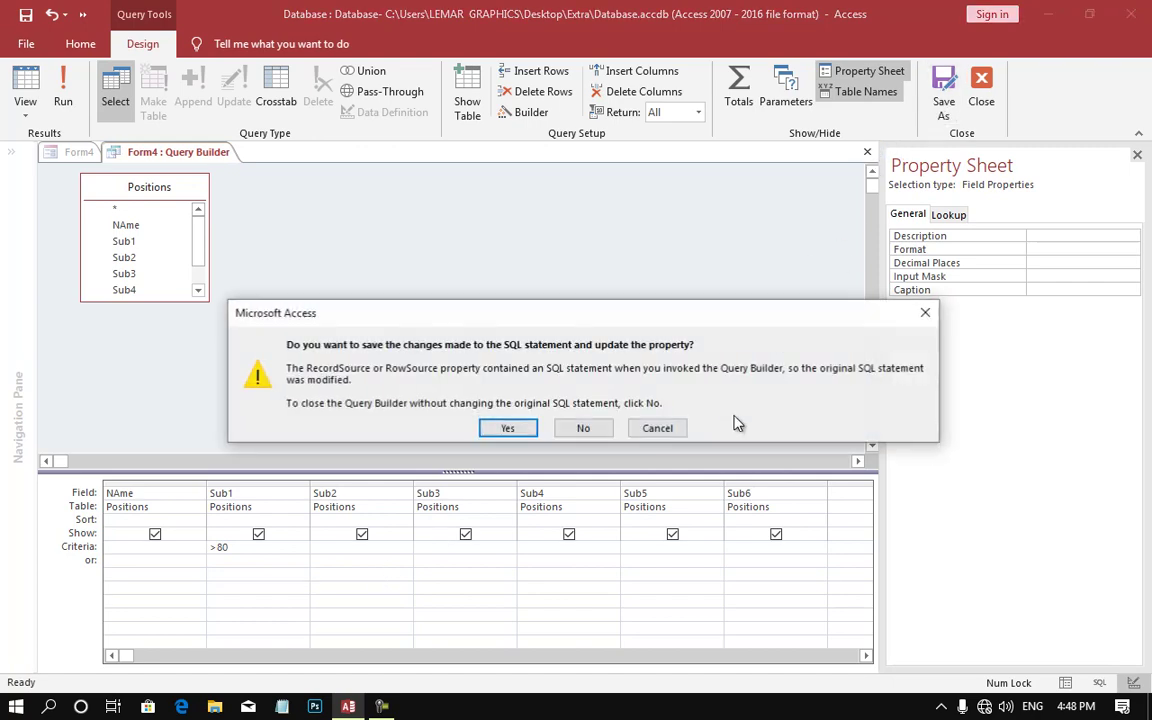
left_click(505, 428)
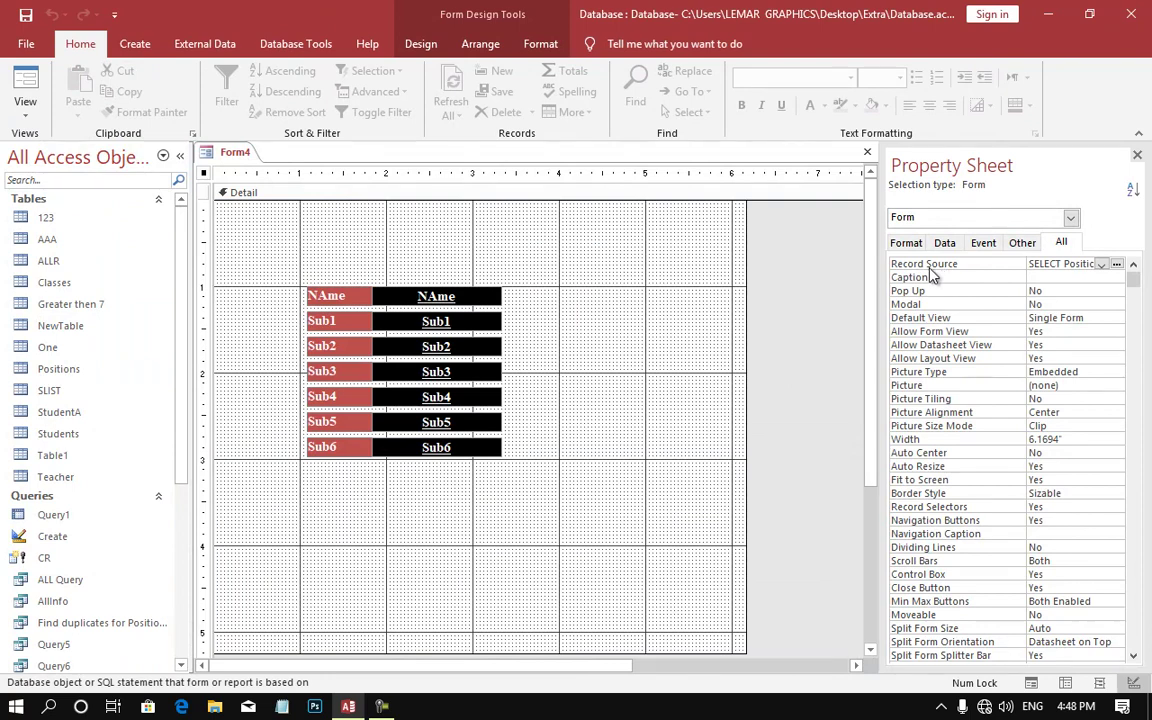
- Show Form4 in Form View and compare against Sub1 scores in the Positions table
left_click(14, 76)
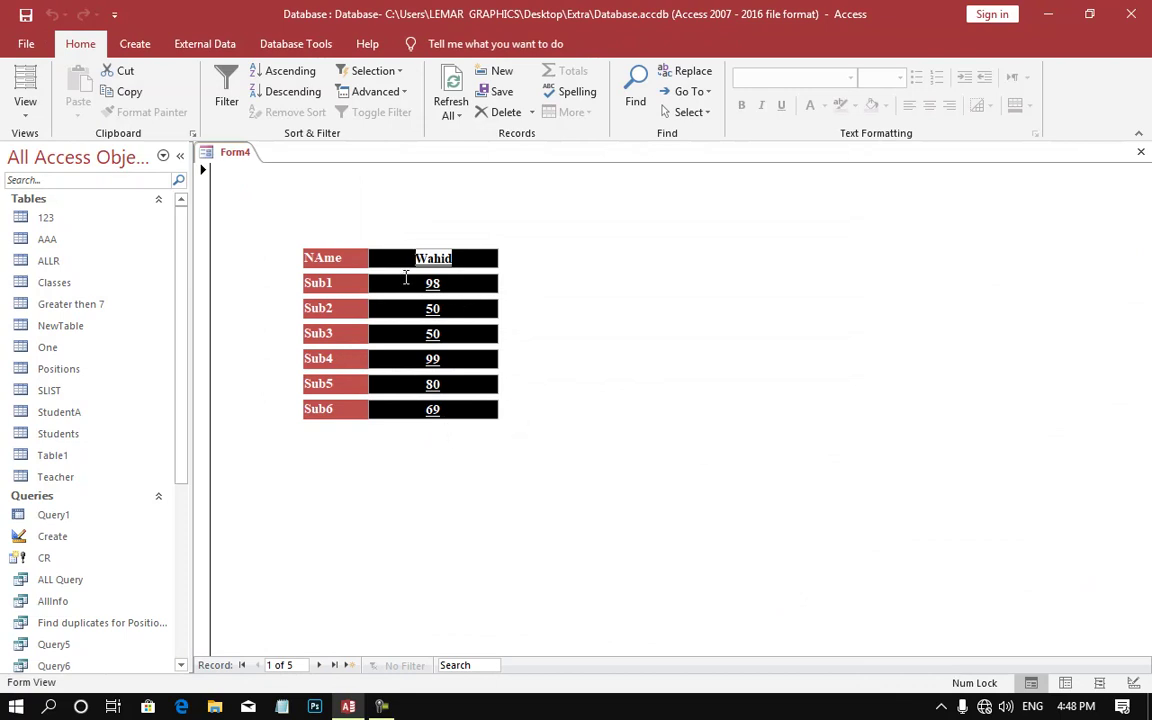
key("Tab")
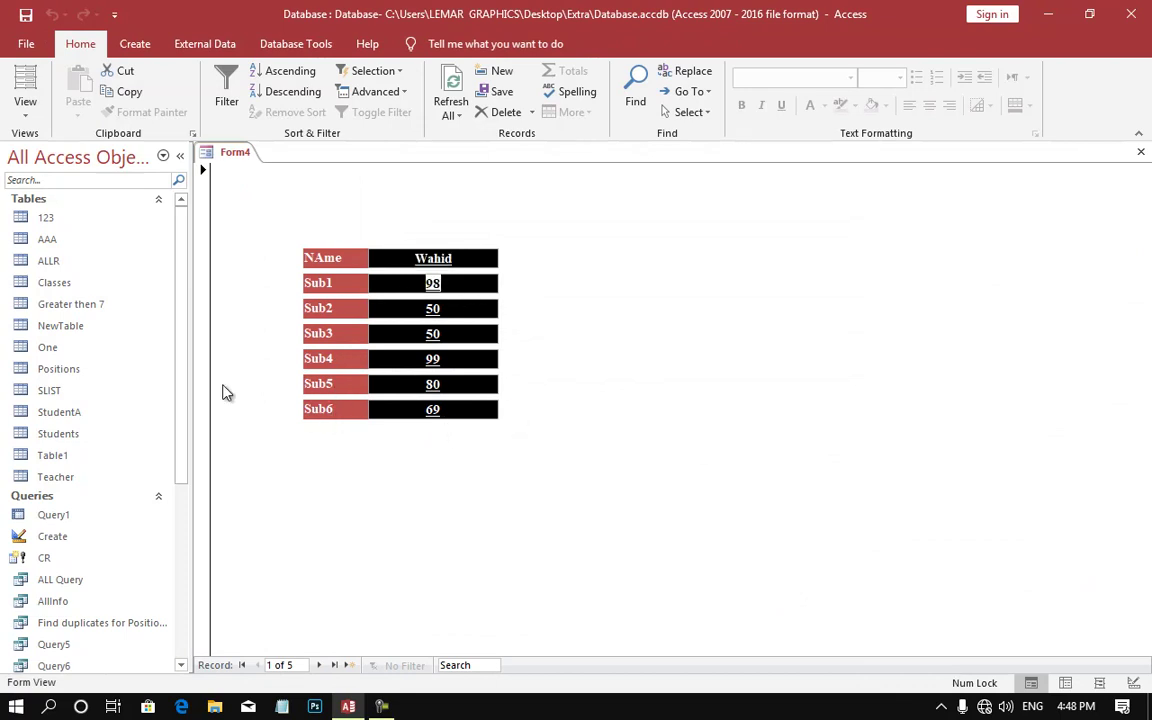
double_click(66, 369)
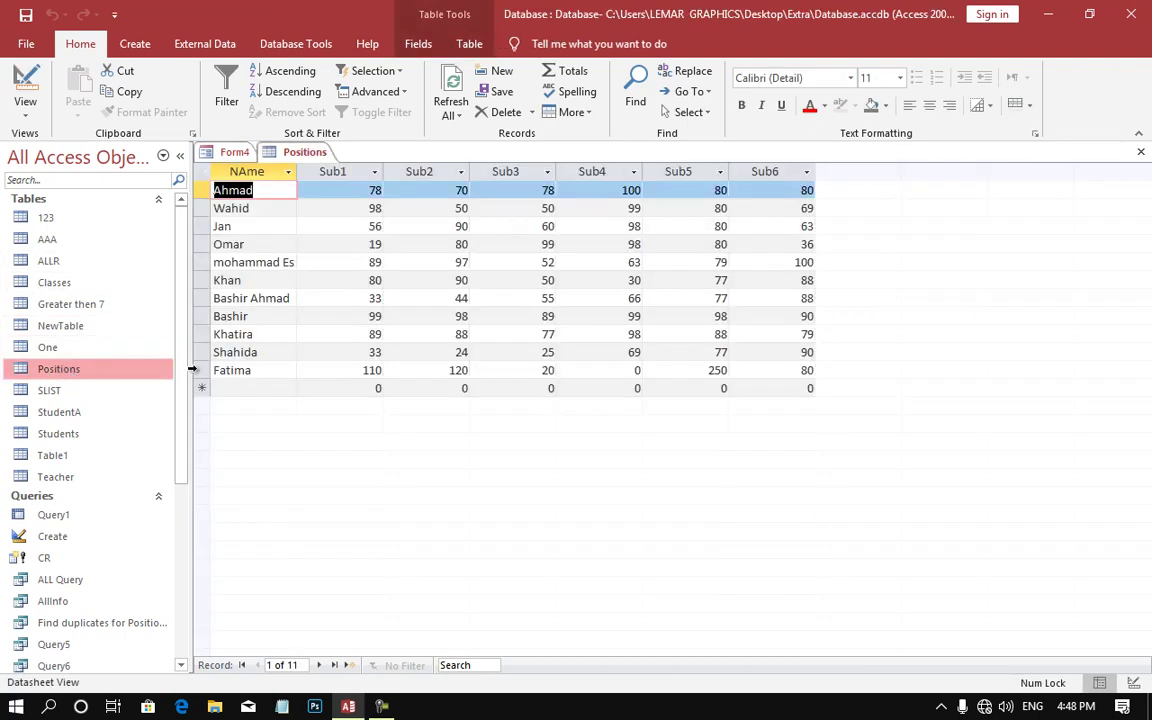
left_click(412, 298)
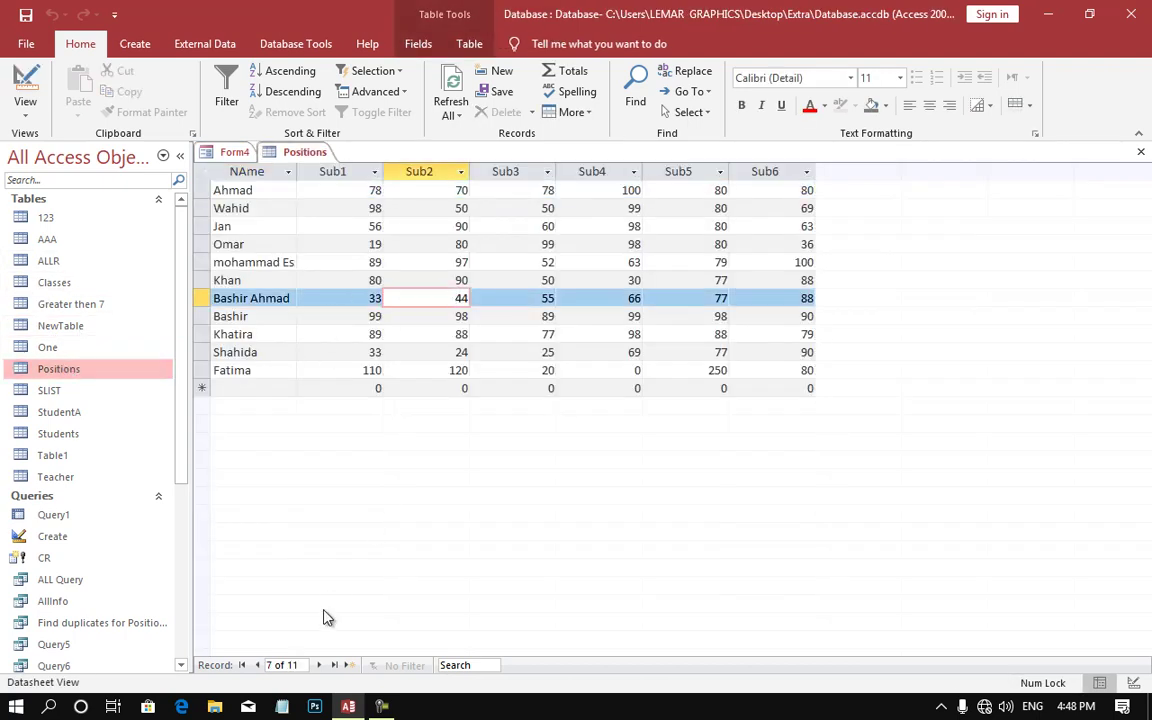
key("ctrl+w")
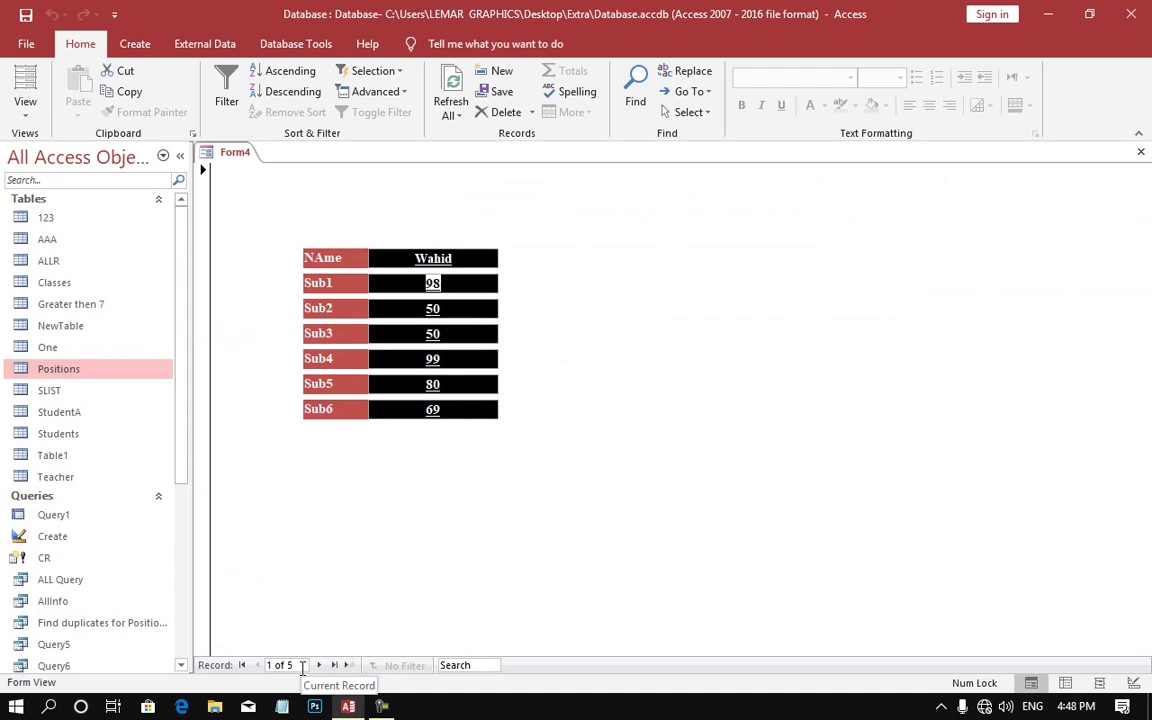
double_click(58, 369)
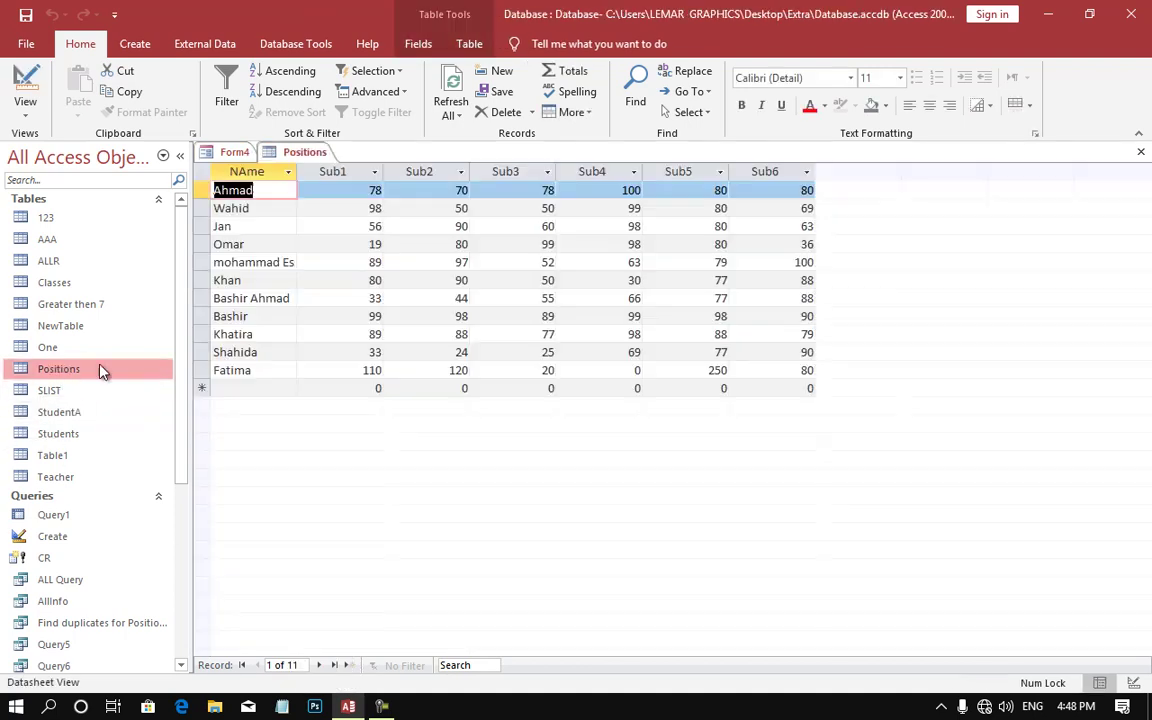
left_click(362, 208)
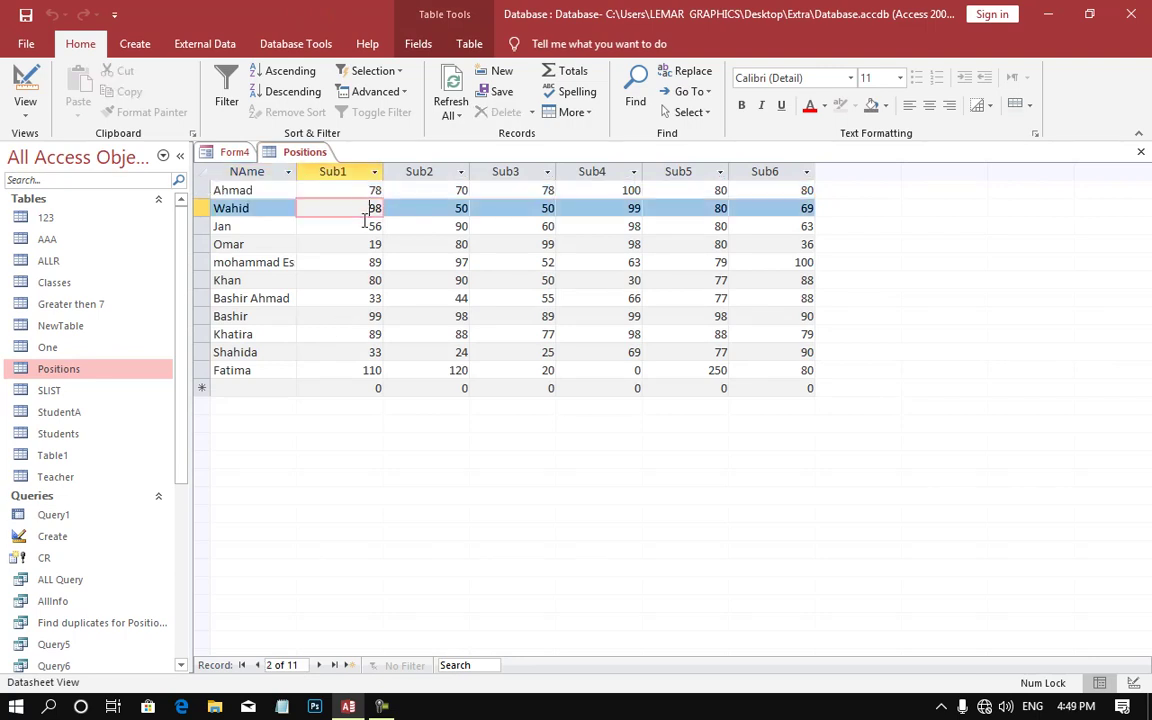
left_click(356, 262)
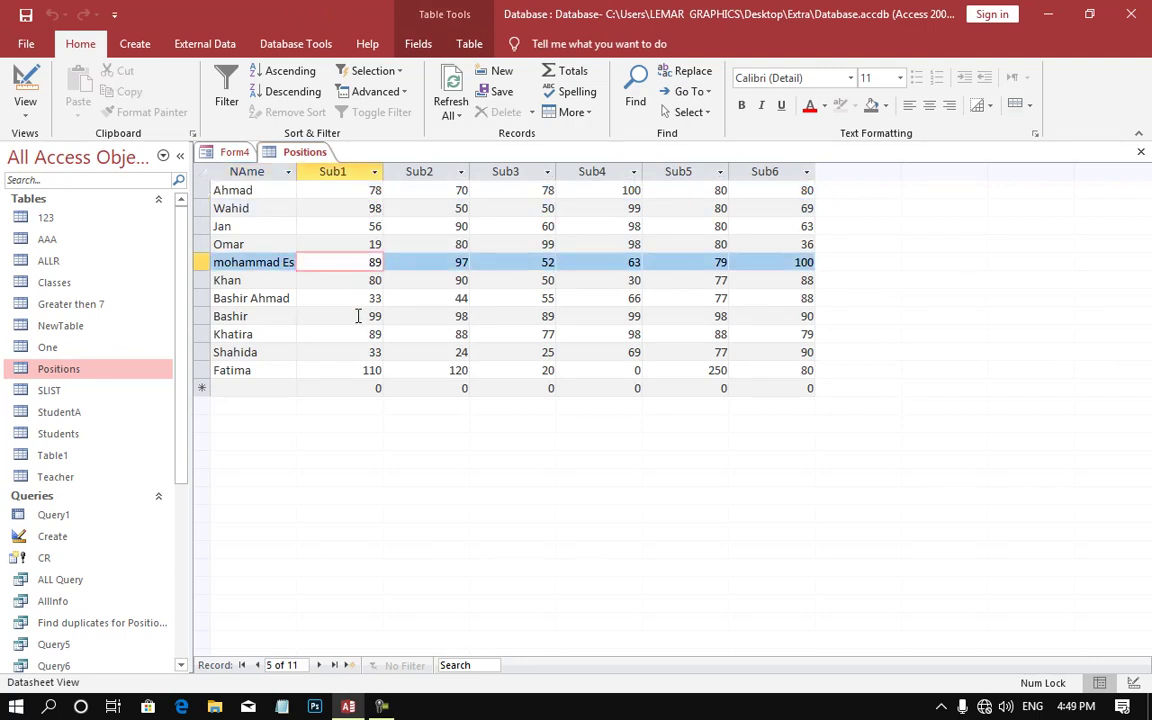
left_click(360, 316)
left_click(361, 334)
left_click(362, 370)
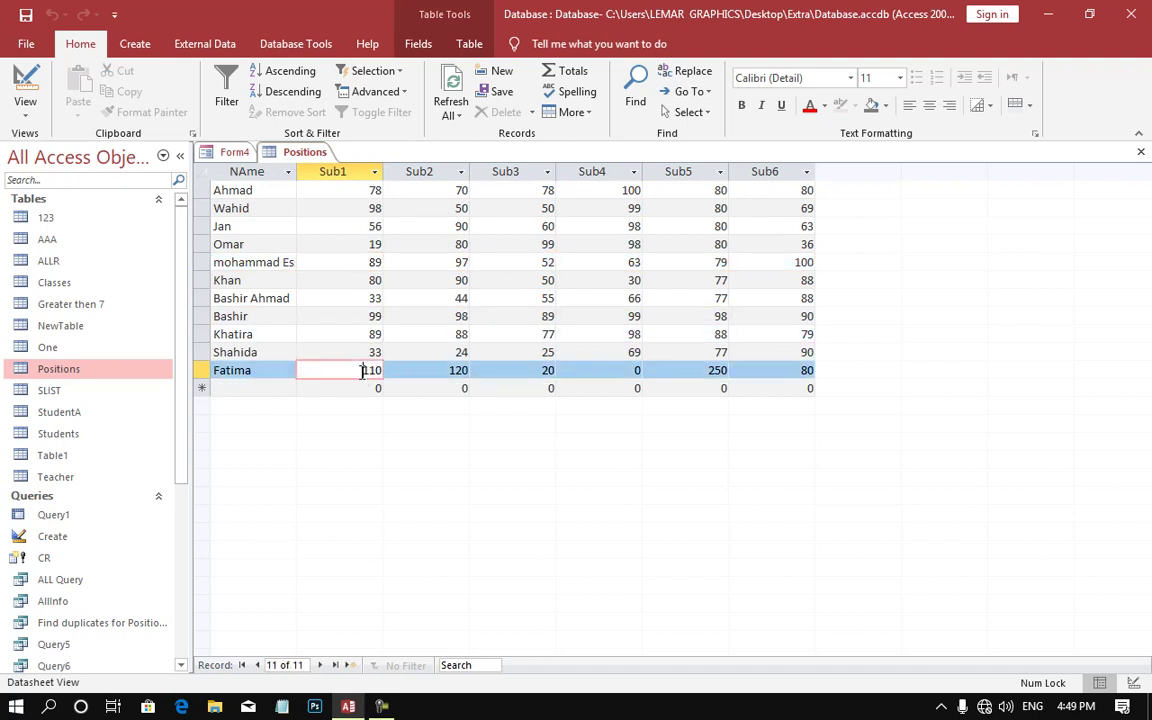
key("ctrl+w")
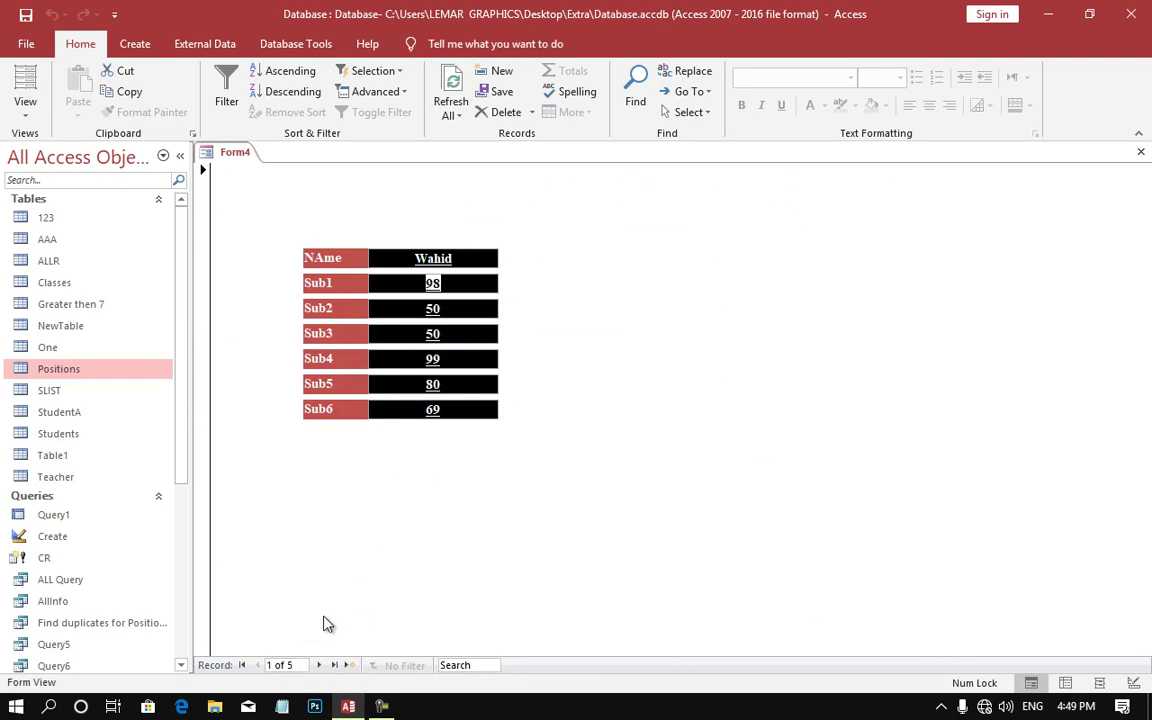
- Advance to the last record, Fatima, and switch the form to Design View
left_click(319, 665)
left_click(319, 665)
left_click(319, 665)
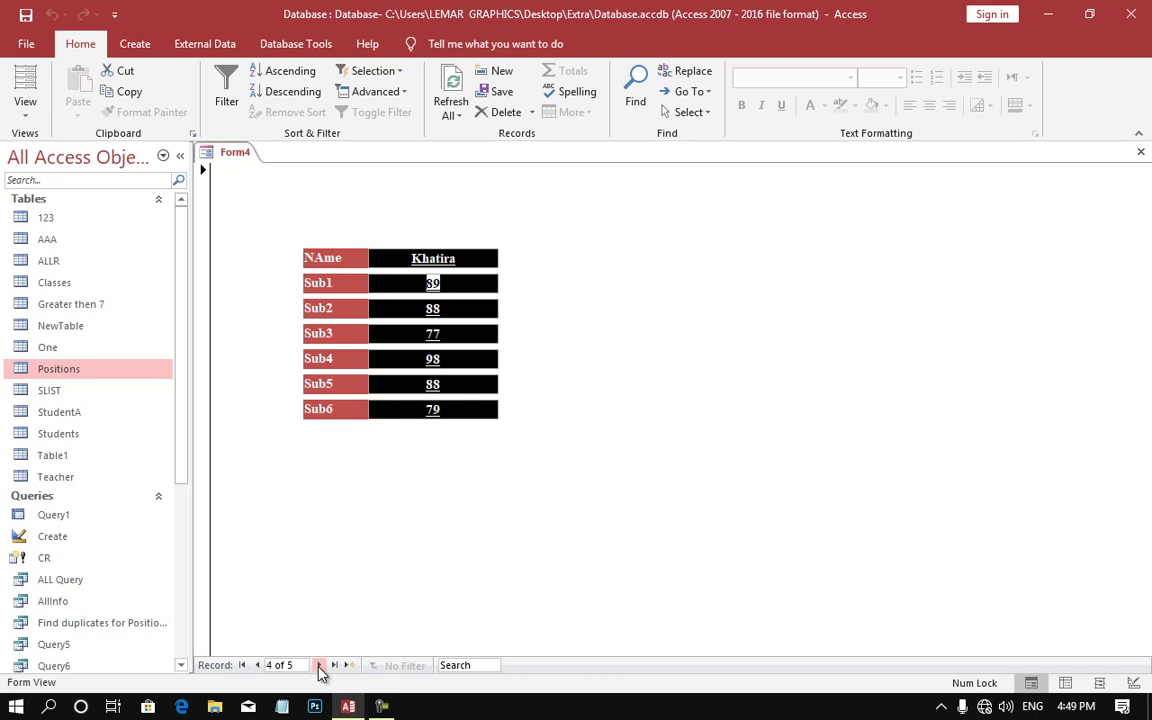
left_click(319, 665)
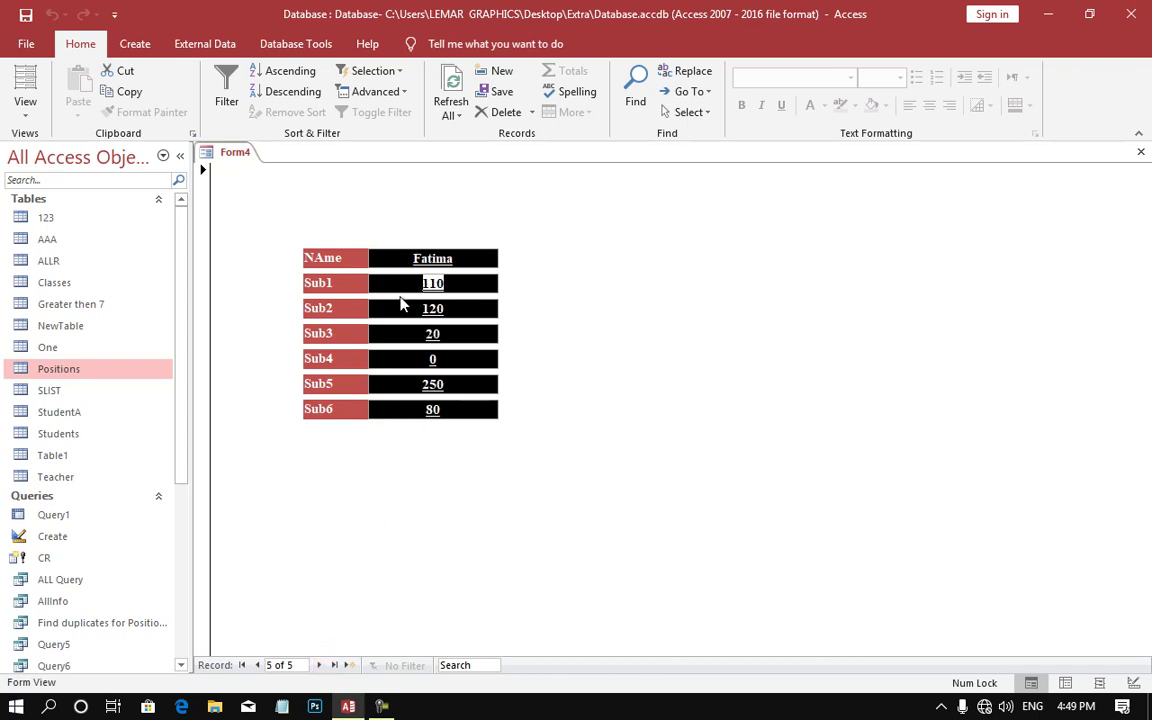
right_click(715, 302)
left_click(758, 350)
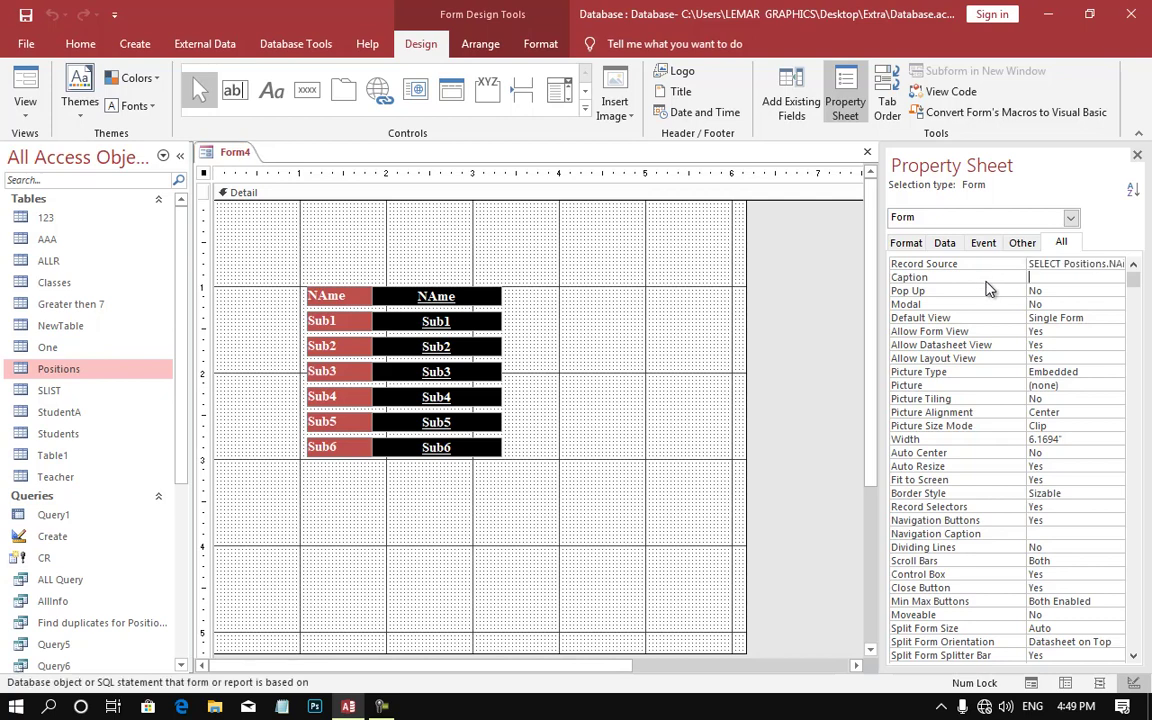
- Set Form4's Caption to 'Main Form' and preview the title in Form View
left_click(893, 277)
type("Main Form")
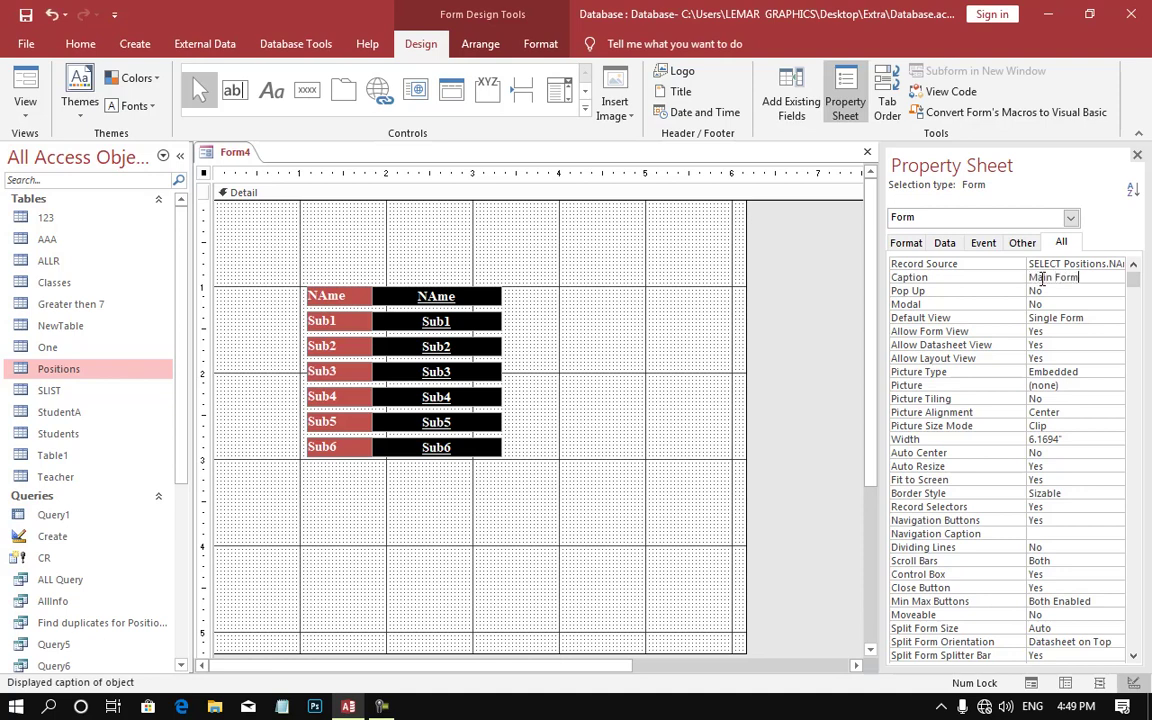
key("Return")
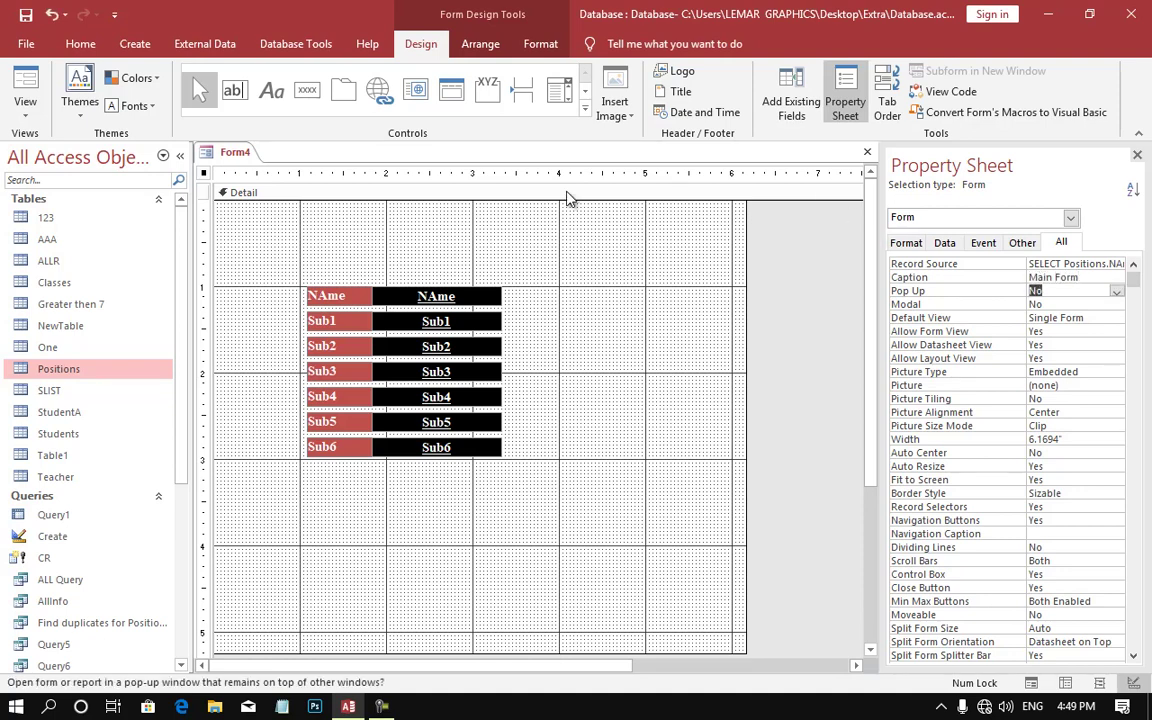
left_click(22, 85)
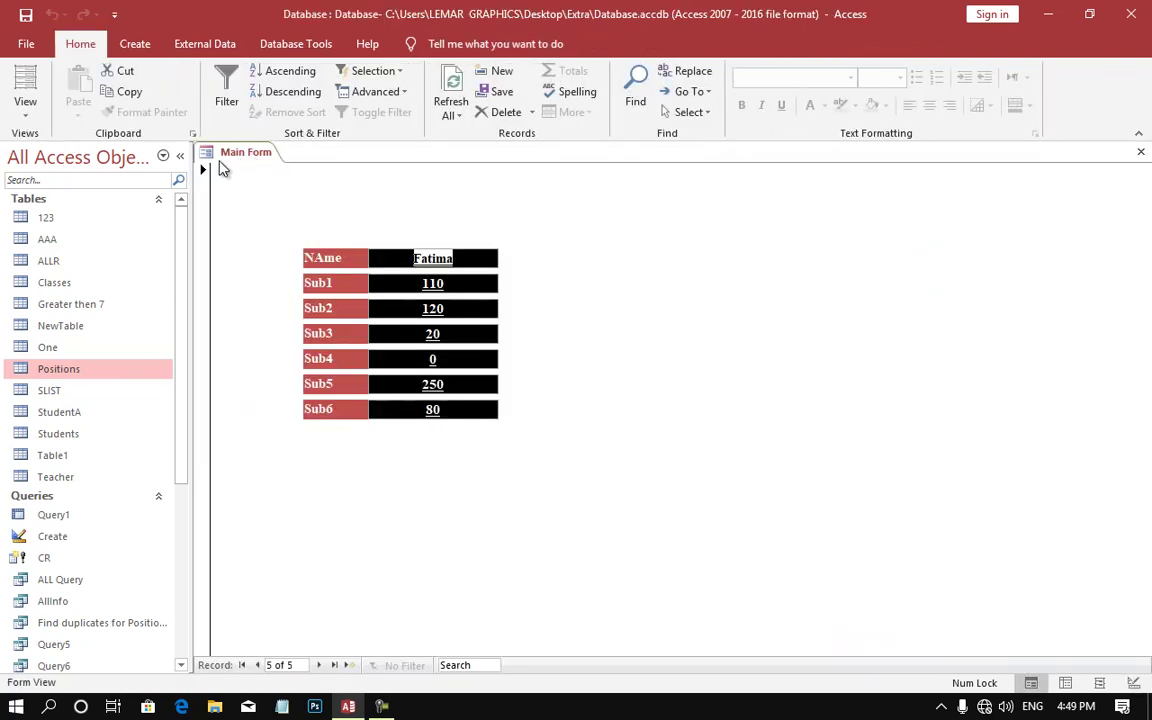
left_click(24, 106)
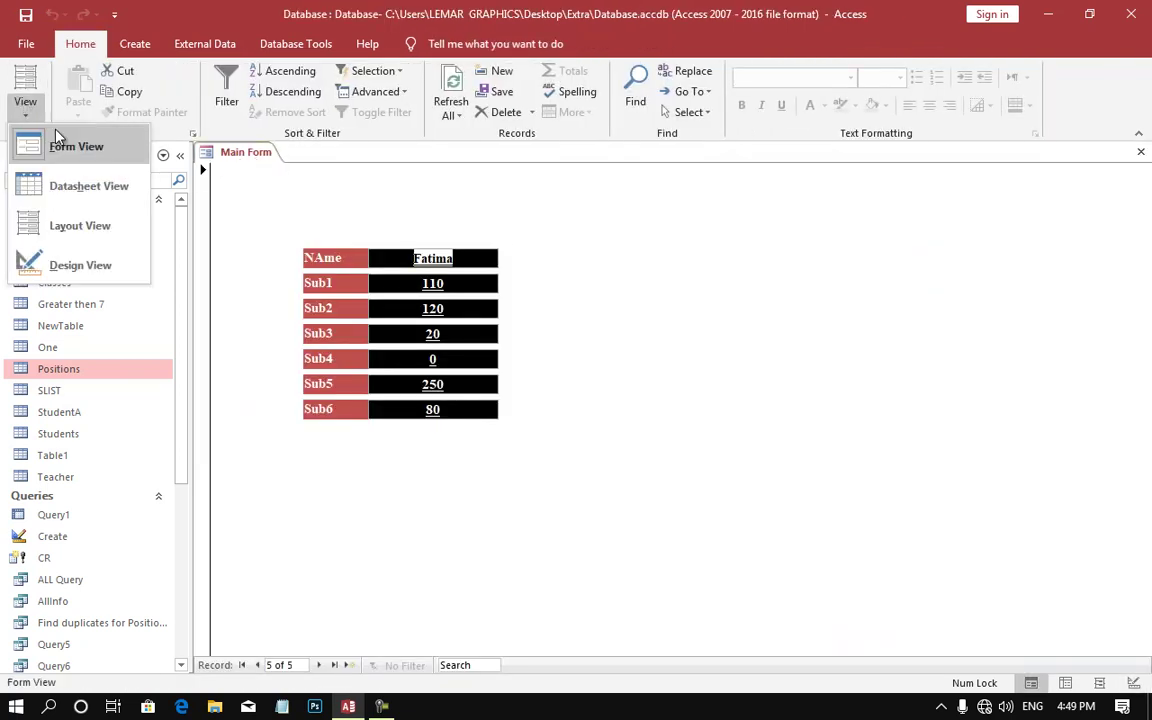
- Return to Design View, select Pop Up, and refresh the Windows desktop before coming back
left_click(60, 264)
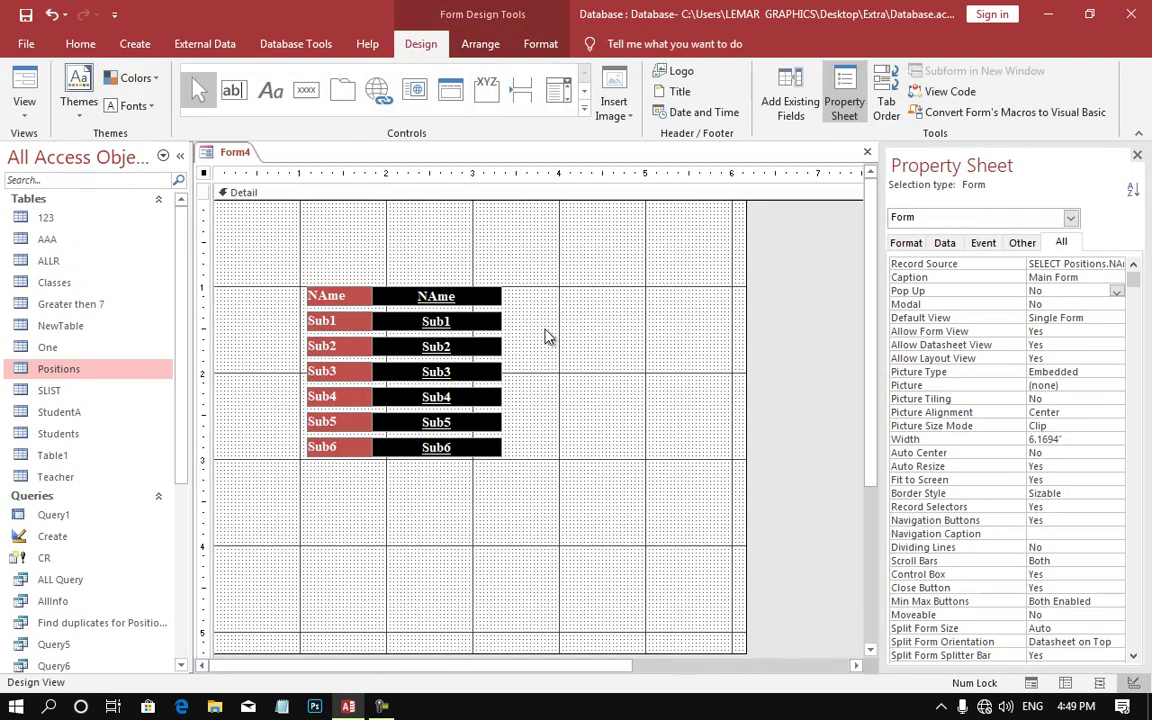
left_click(931, 297)
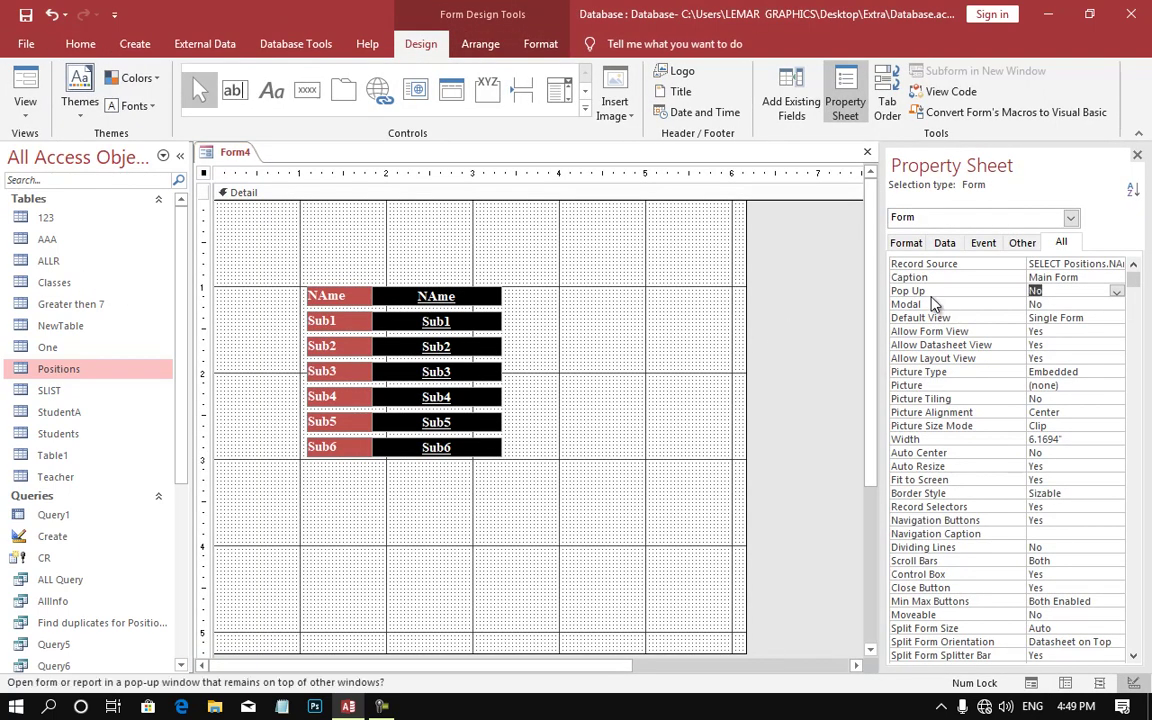
left_click(1147, 706)
right_click(529, 145)
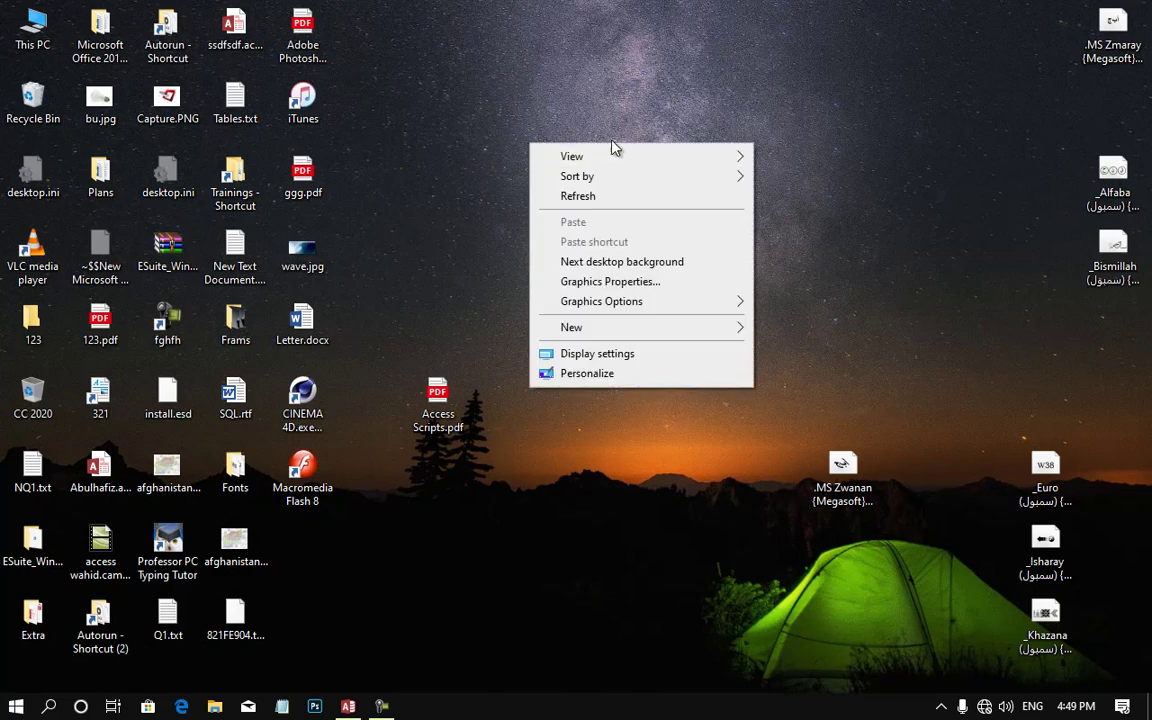
left_click(603, 197)
left_click(348, 706)
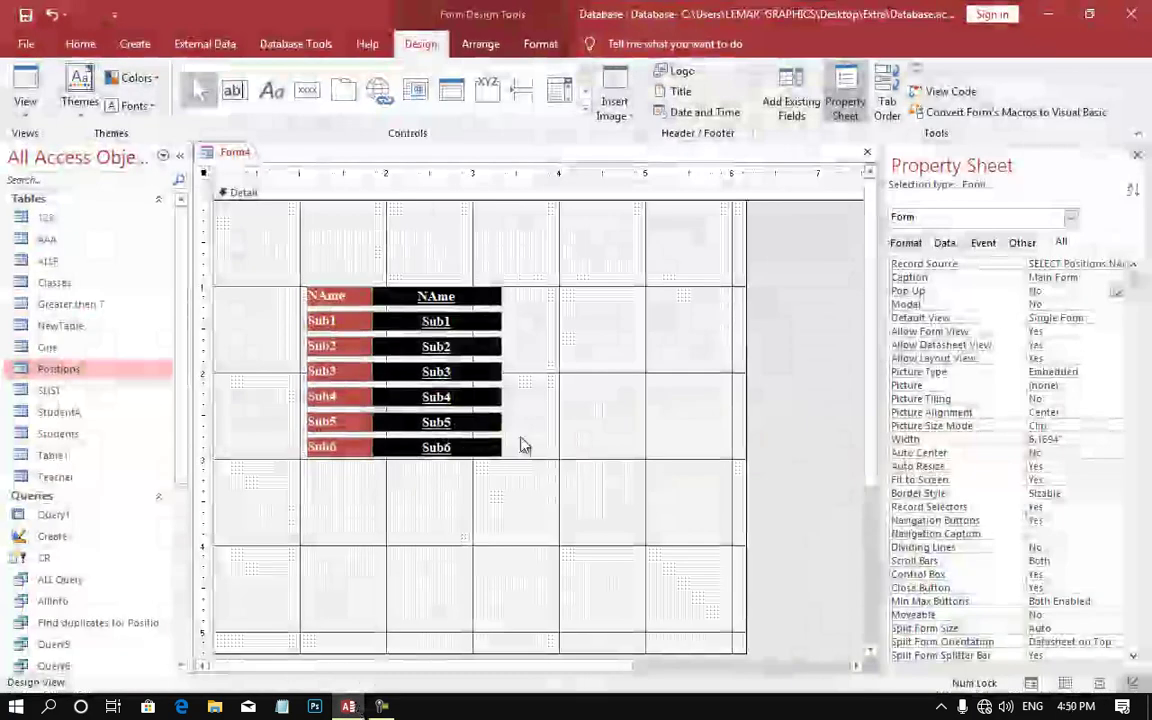
- Set the Pop Up property to Yes and open the form in Form View
left_click(945, 291)
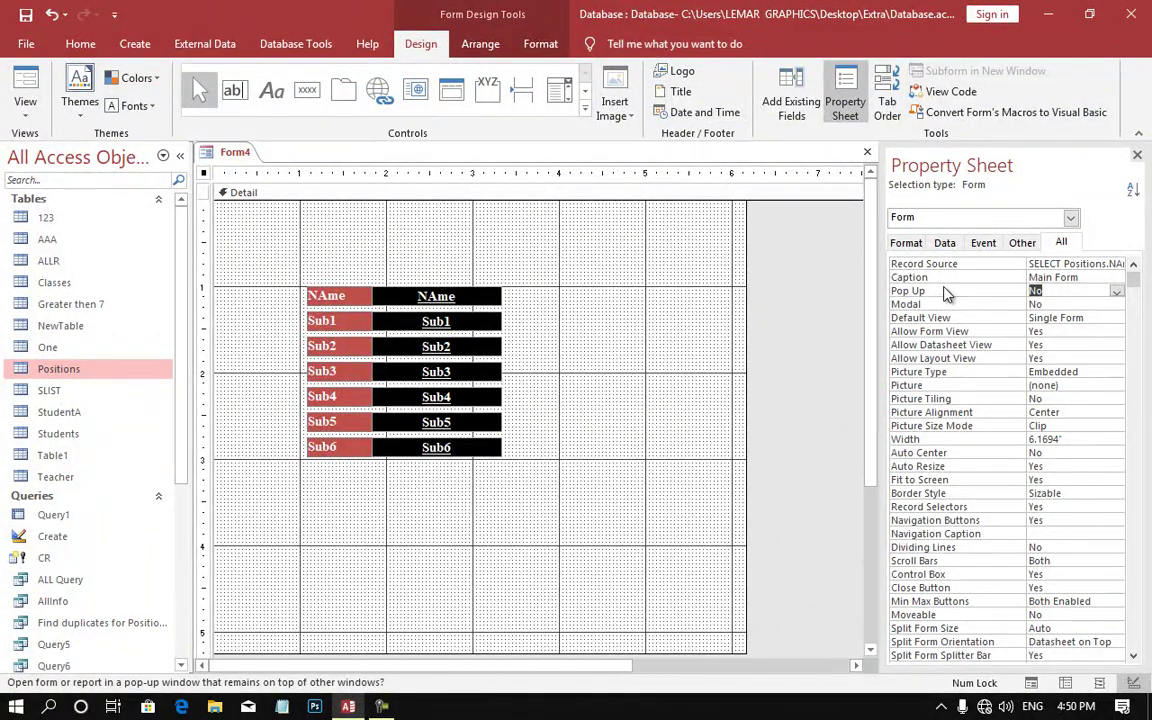
type("y")
key("Return")
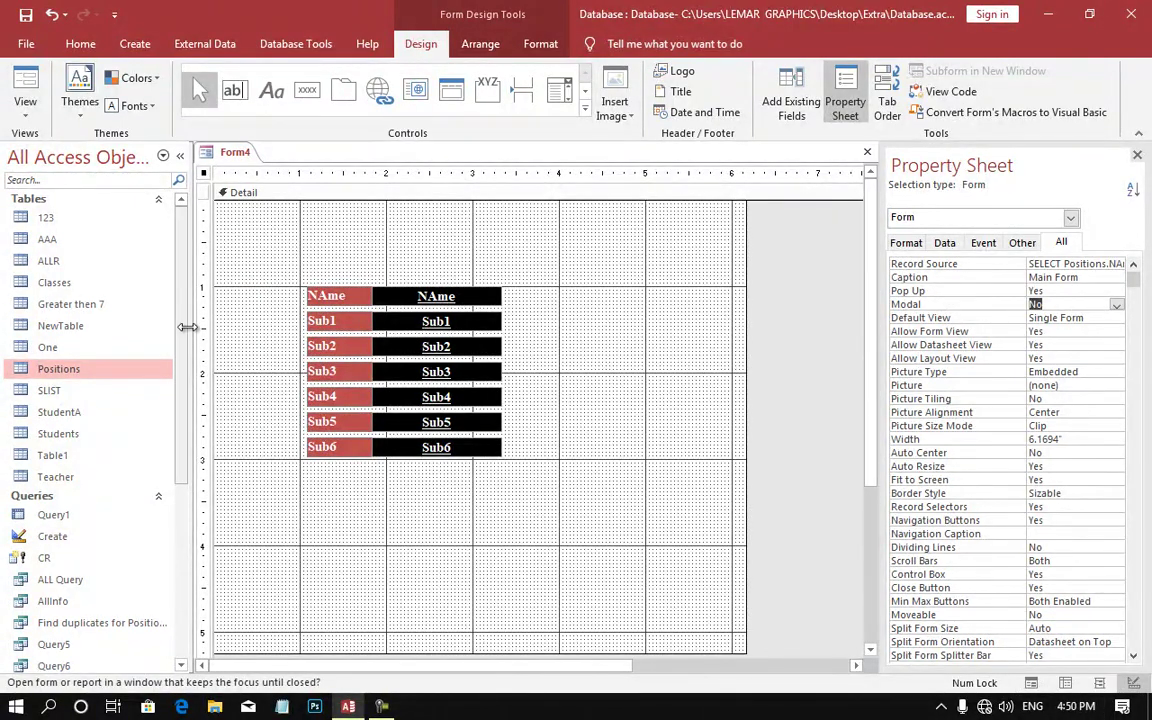
left_click(12, 80)
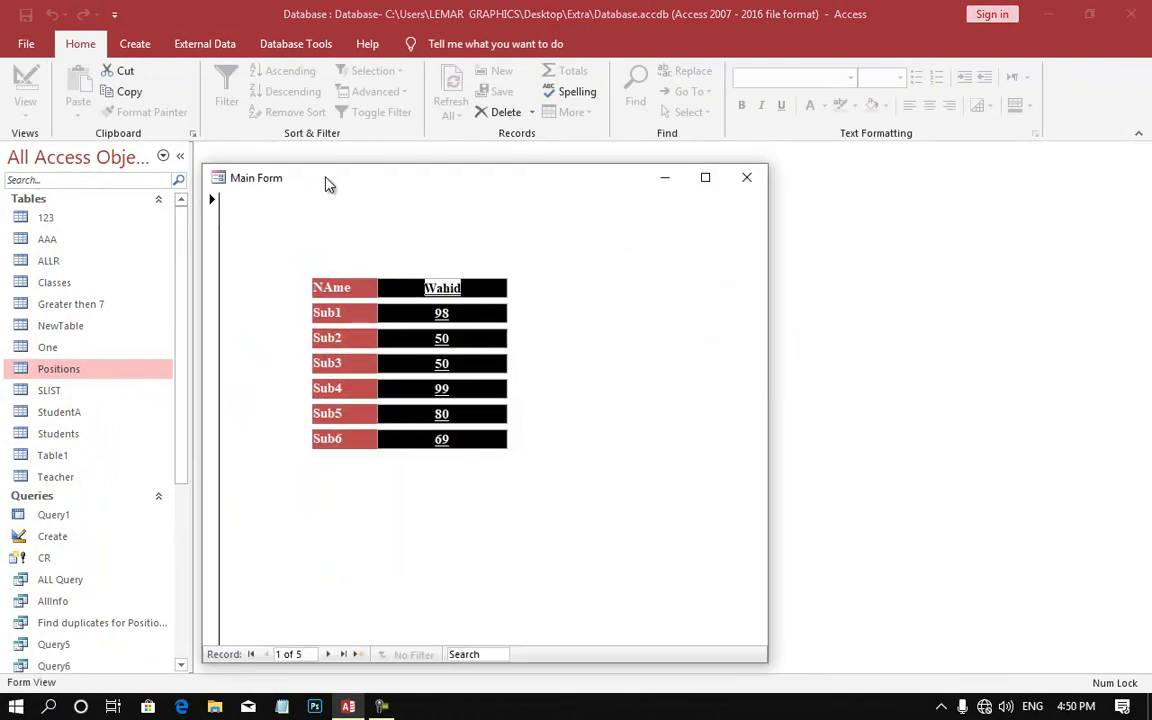
- Move the floating Main Form window to the right, then switch it to Design View
mouse_move(326, 183)
left_mouse_down()
mouse_move(618, 165)
mouse_move(493, 186)
mouse_move(476, 157)
left_mouse_up()
right_click(476, 157)
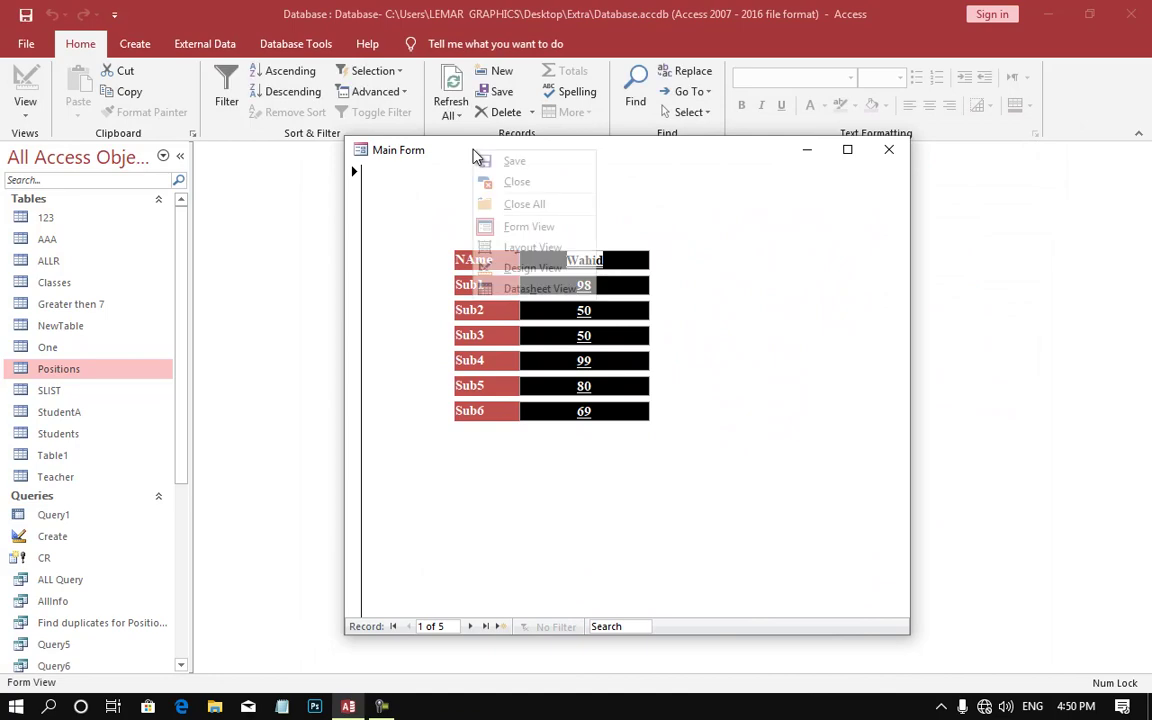
left_click(545, 270)
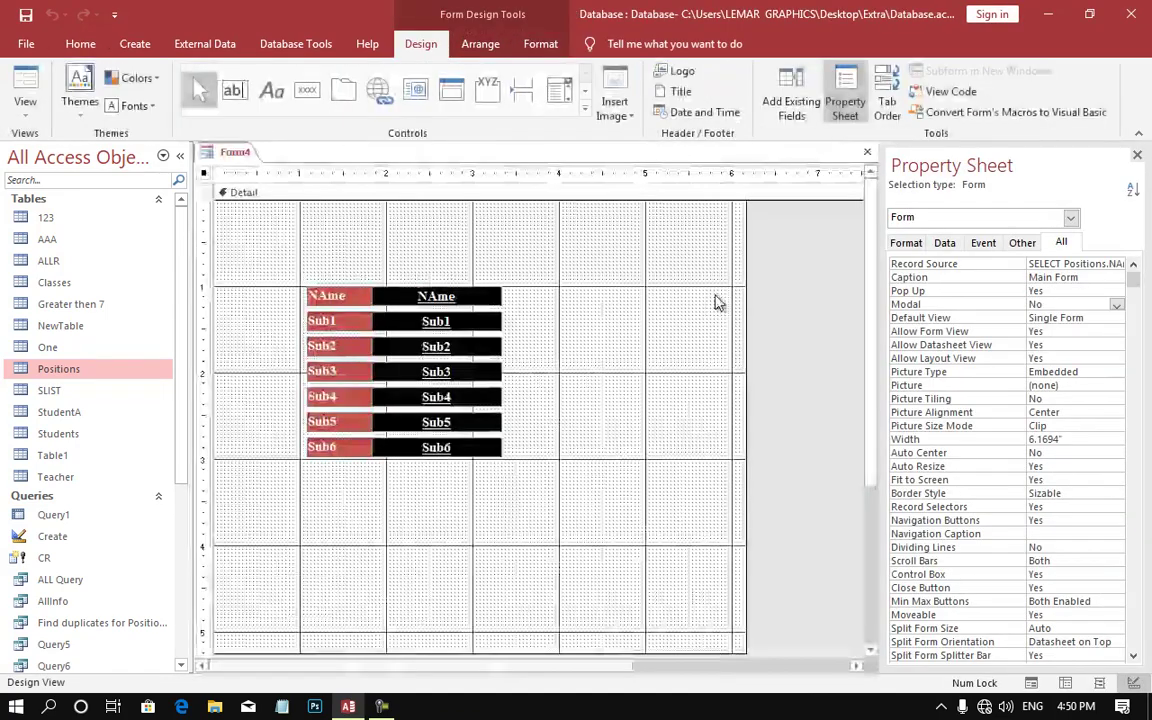
- Set Pop Up to No and view the form without pop-up behaviour
left_click(966, 291)
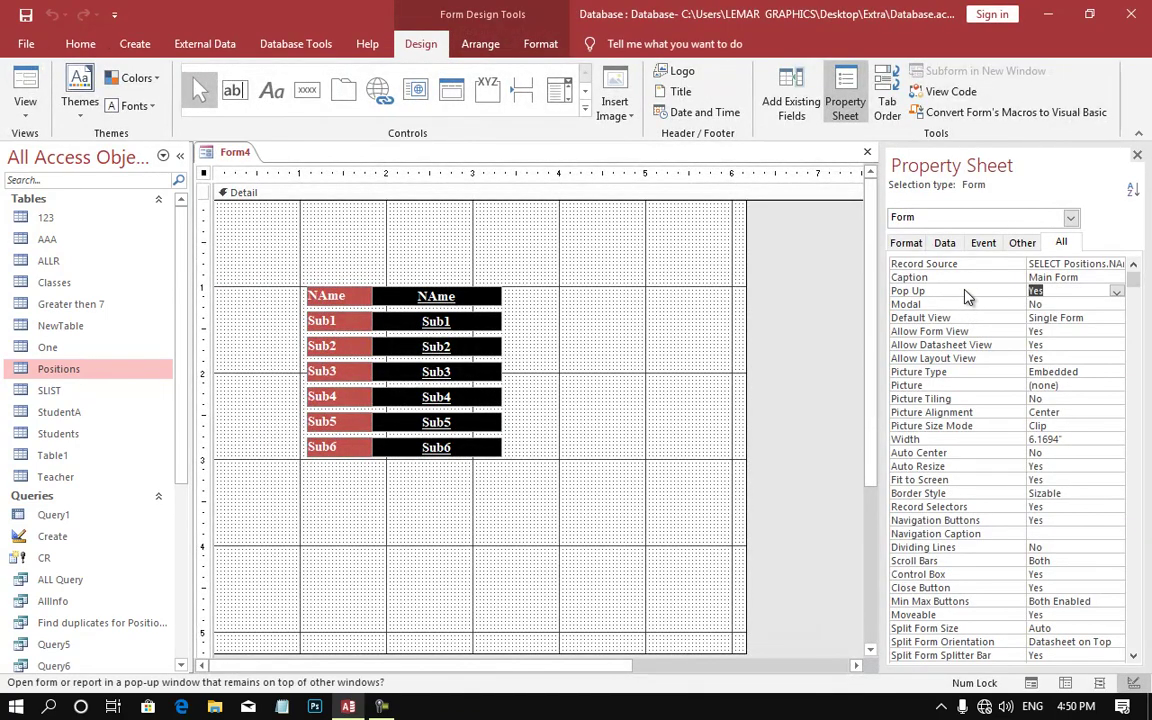
double_click(966, 291)
key("Down")
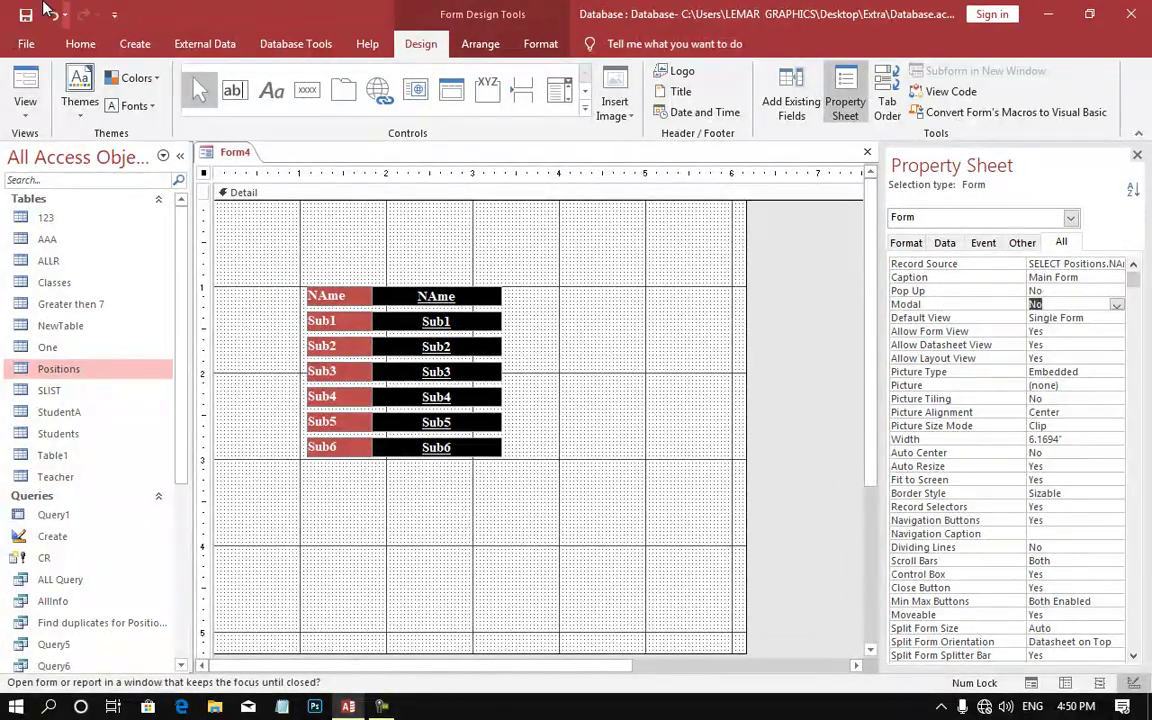
left_click(14, 82)
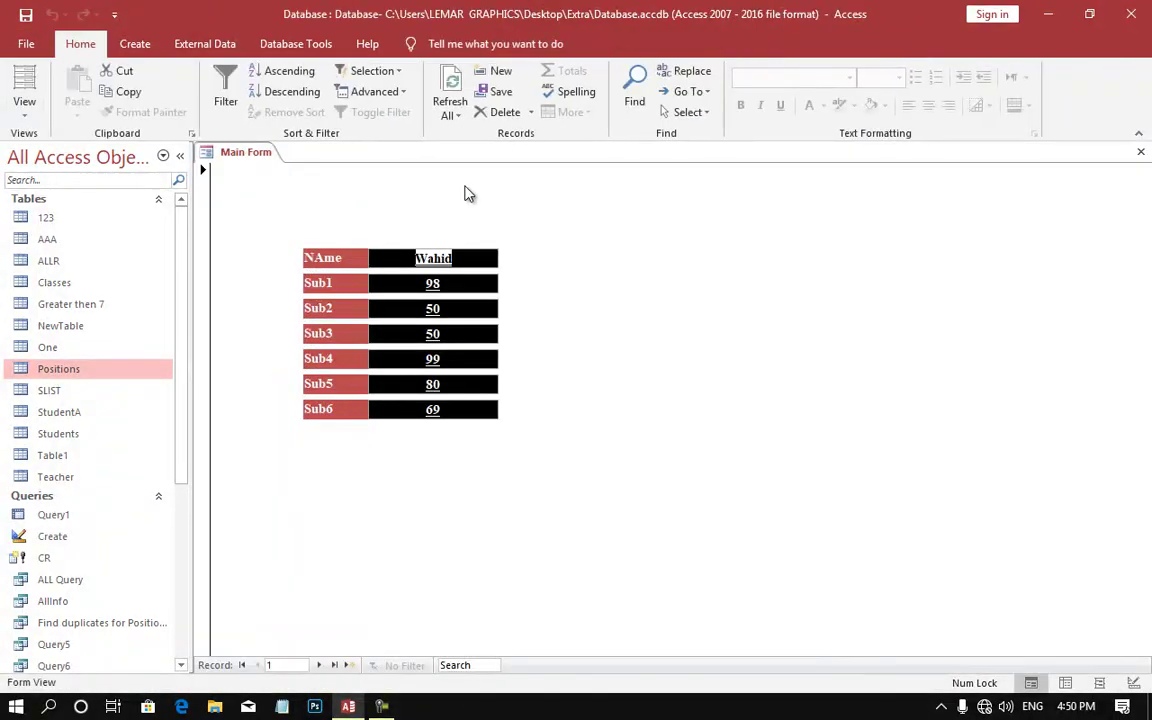
- Back in Design View, set Pop Up to Yes, check Modal, and reopen the form floating
right_click(276, 207)
left_click(330, 260)
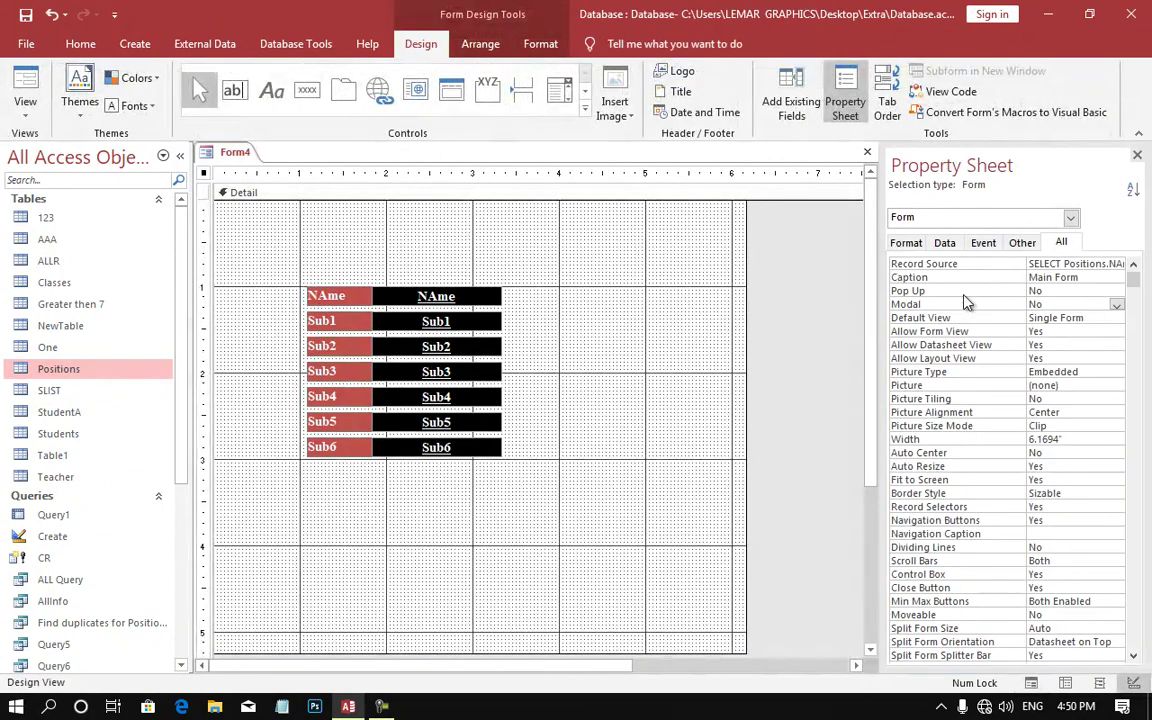
left_click(964, 292)
double_click(964, 294)
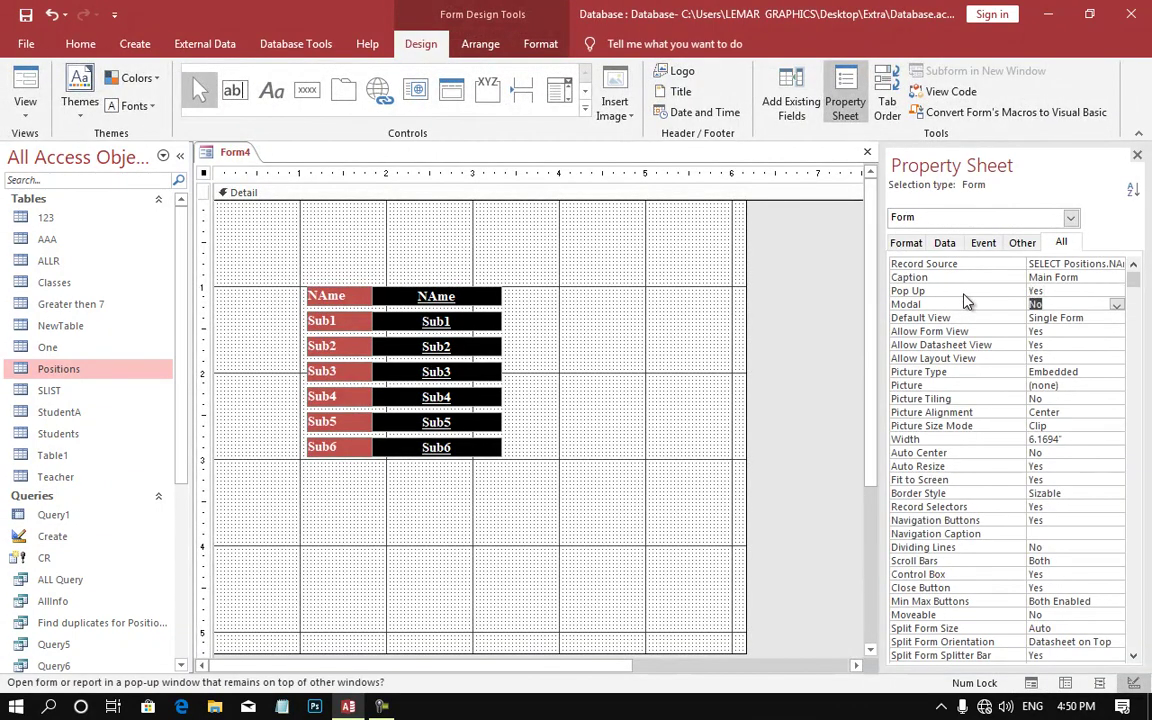
key("Return")
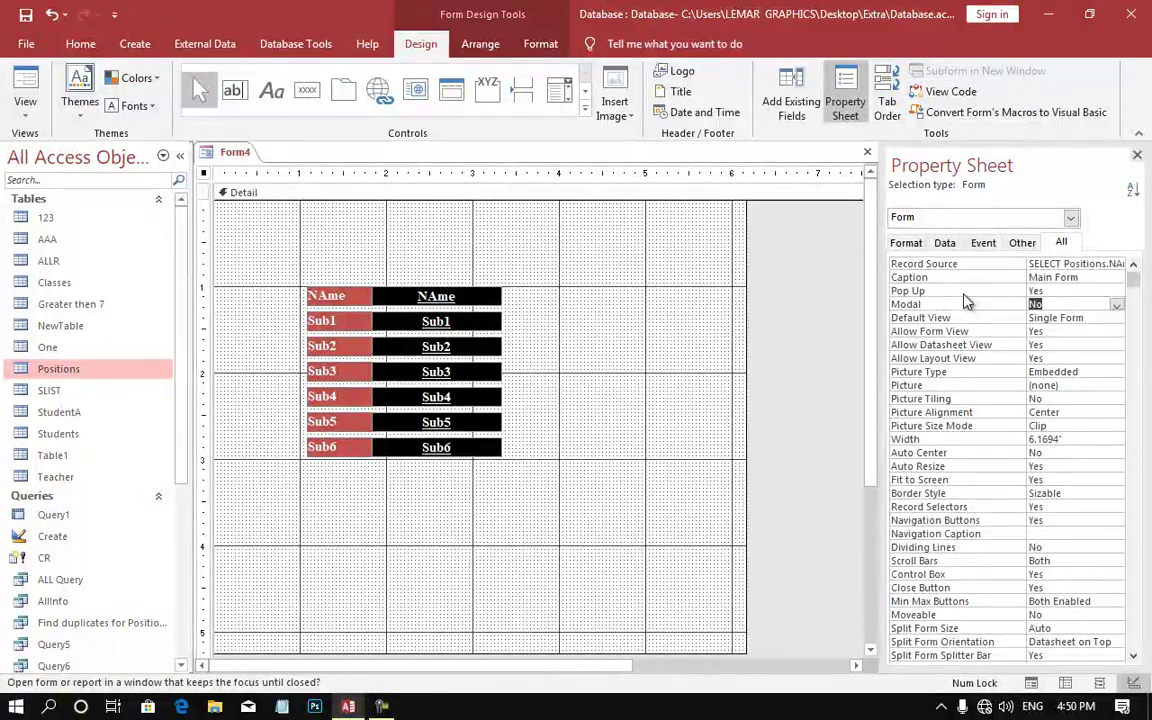
left_click(1035, 290)
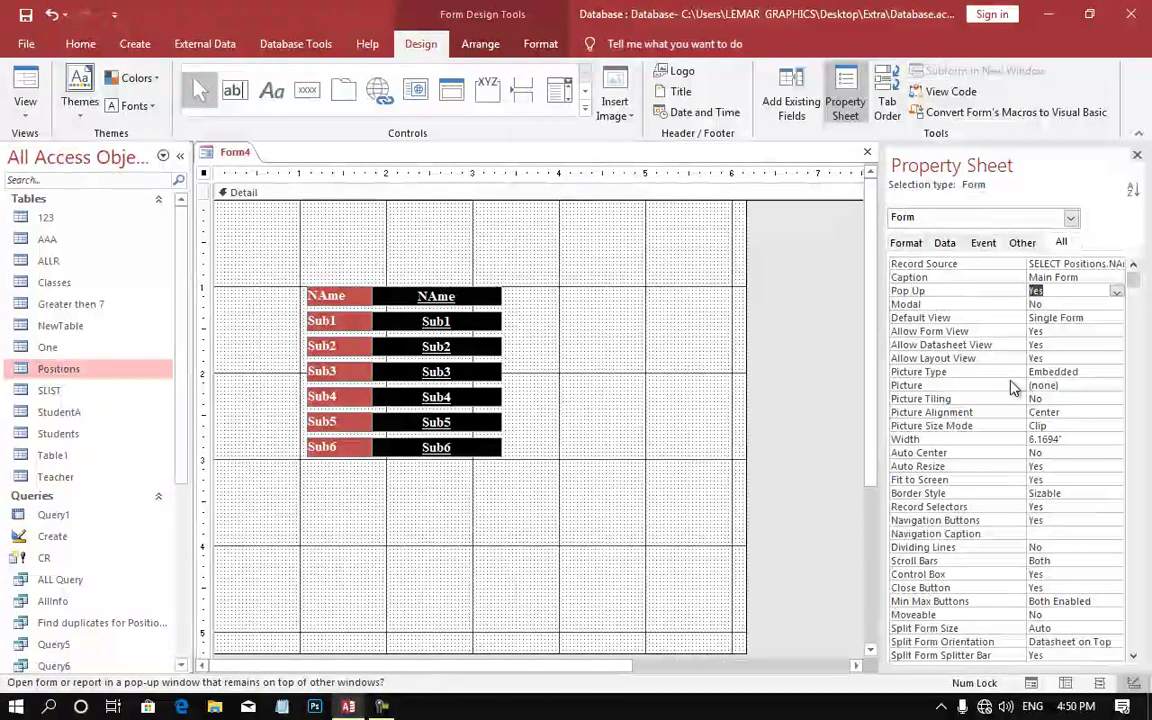
left_click(975, 305)
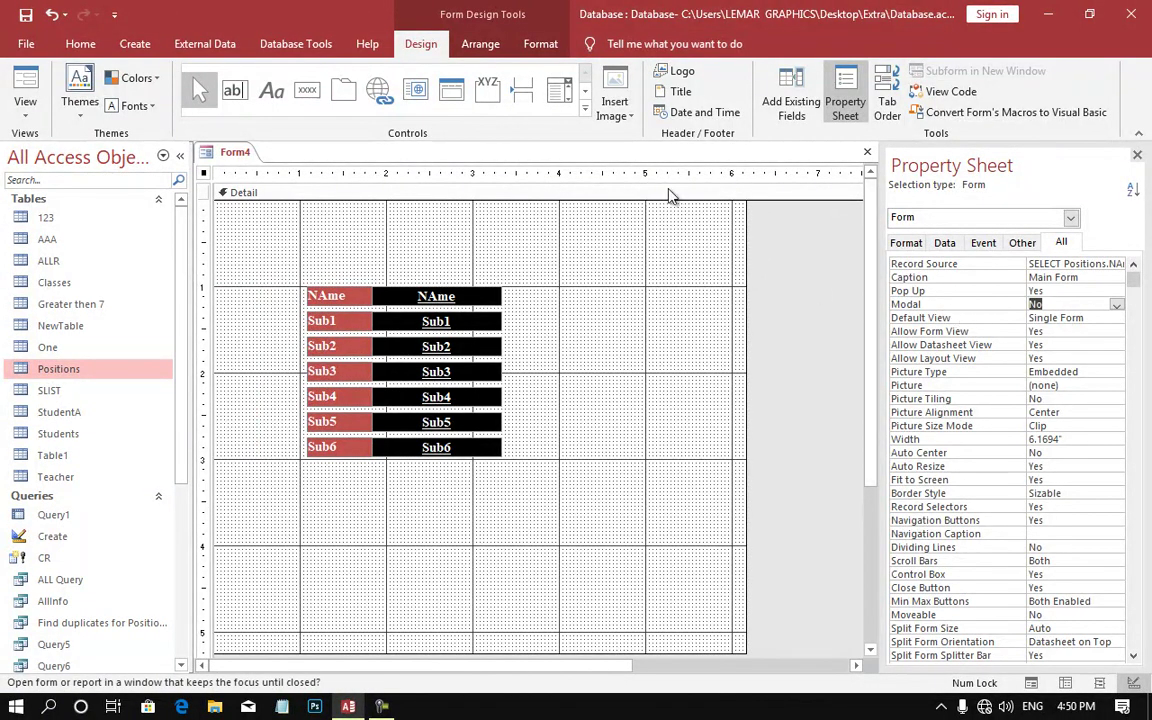
left_click(25, 88)
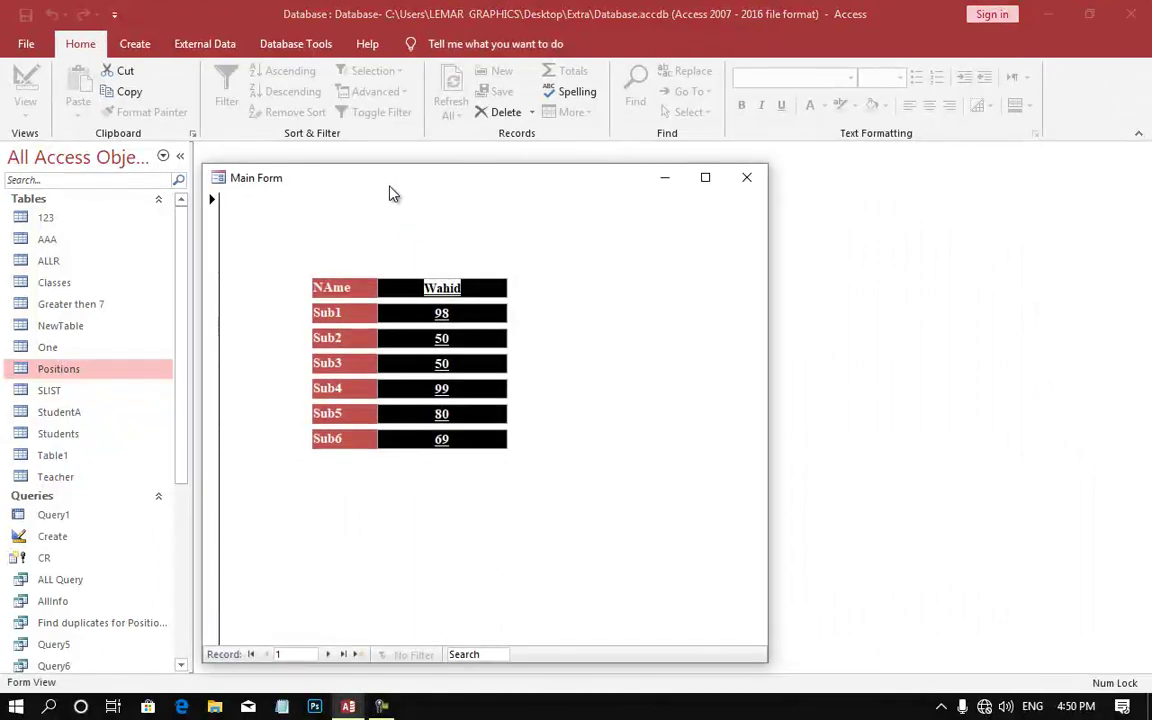
- Move the pop-up Main Form, then open and close the Positions table to confirm the form stays on top
mouse_move(389, 186)
left_mouse_down()
mouse_move(538, 153)
mouse_move(541, 236)
mouse_move(652, 140)
left_mouse_up()
left_click(60, 304)
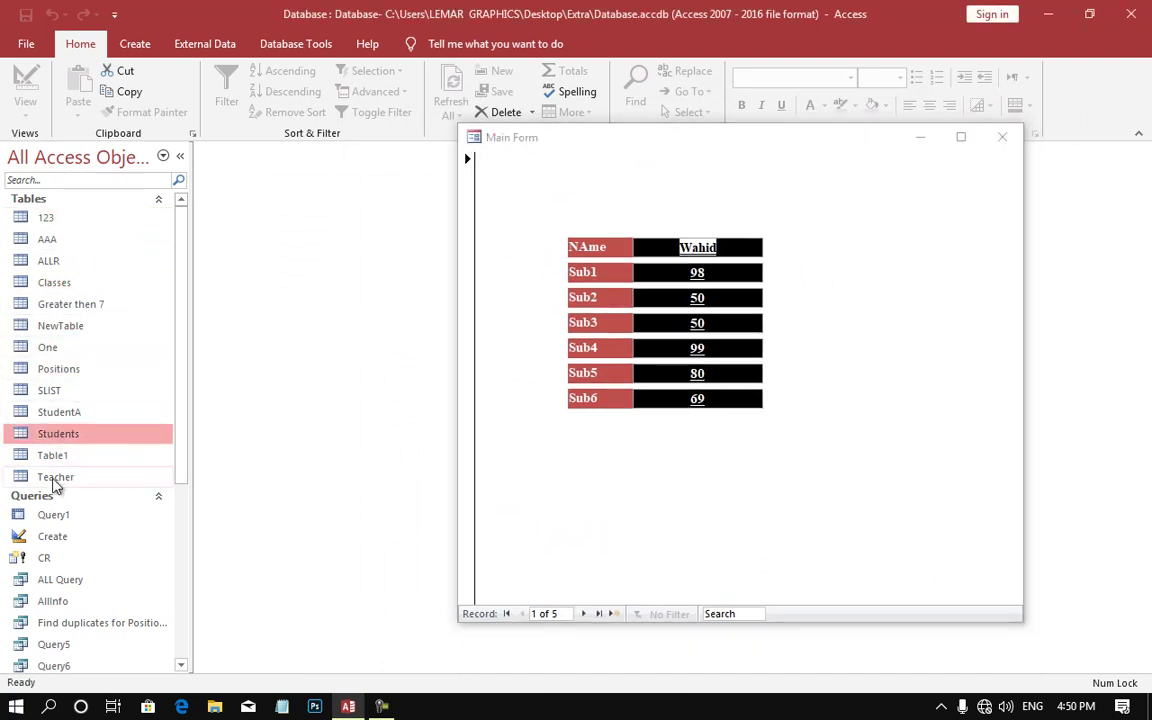
double_click(77, 368)
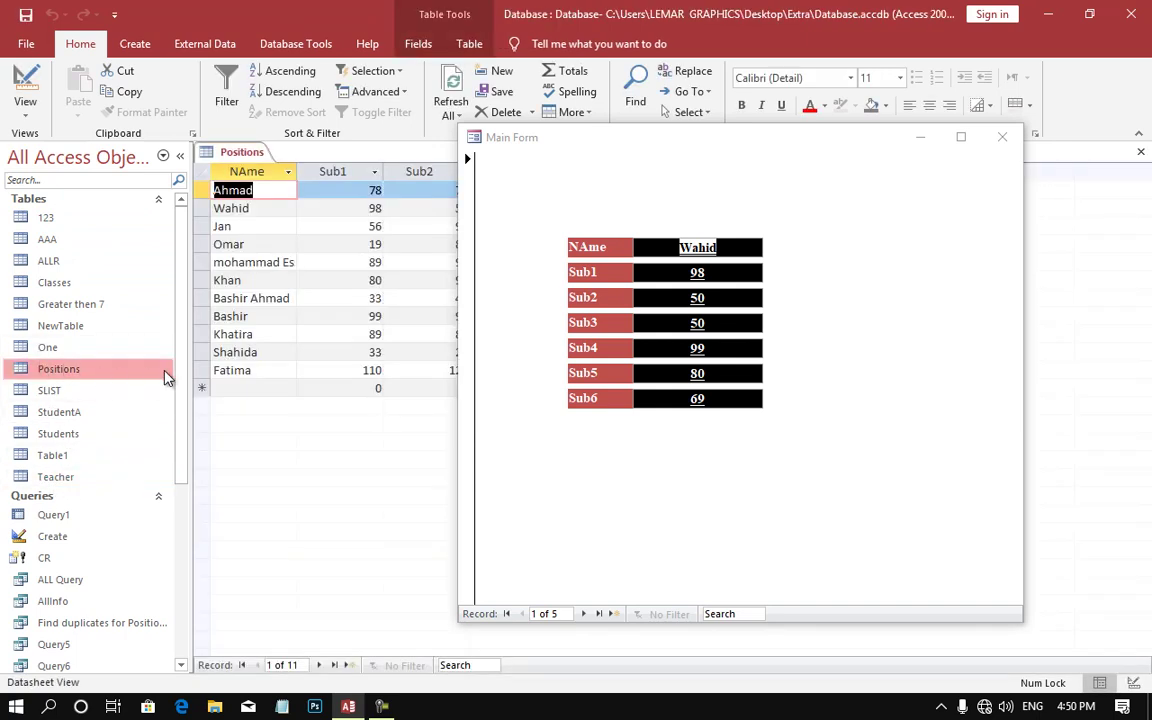
key("ctrl+w")
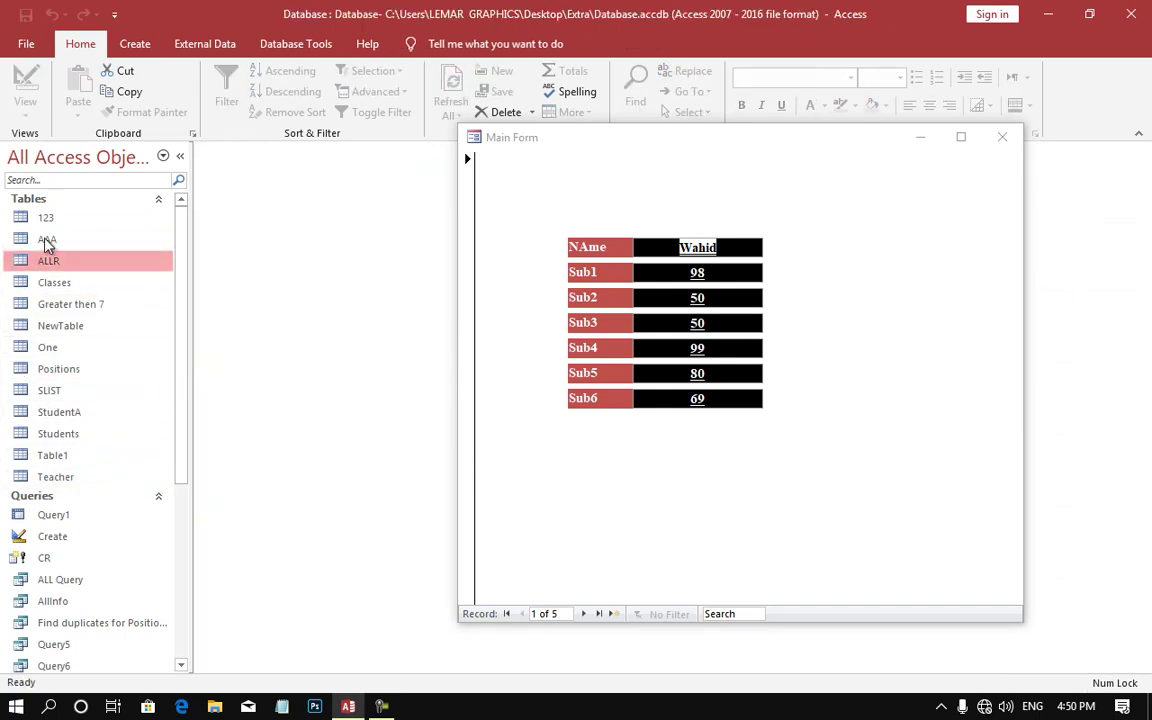
- Collapse the Tables list and switch Main Form back to Design View
left_click(45, 199)
right_click(615, 140)
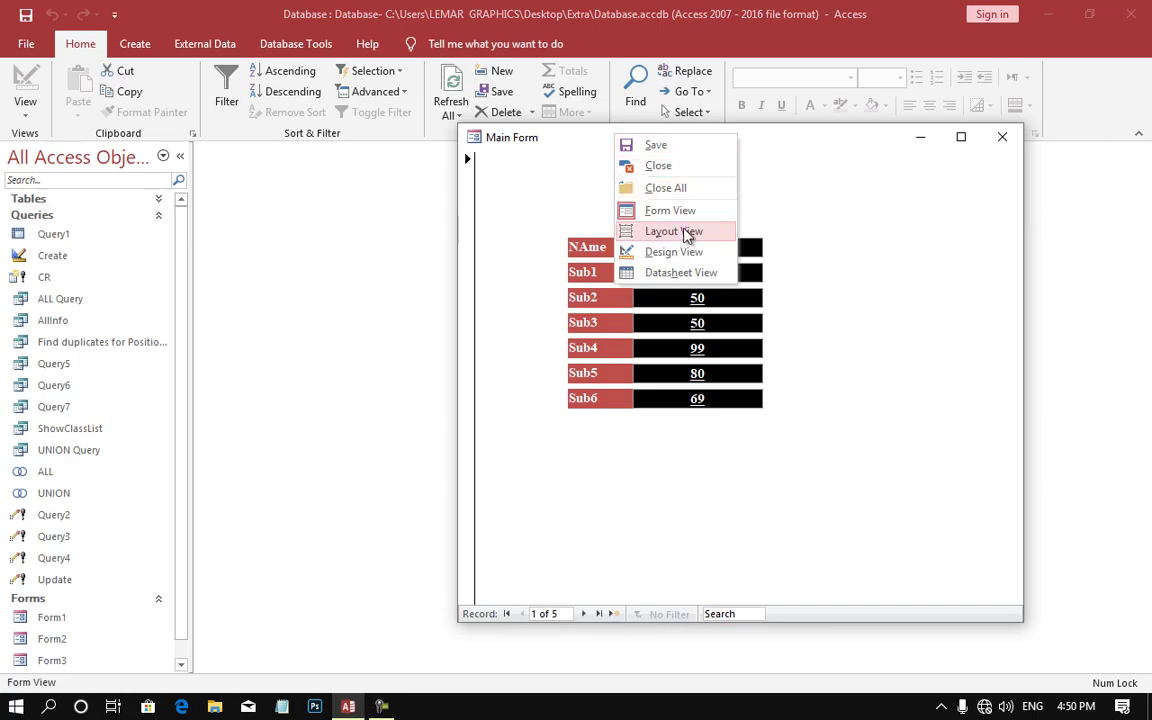
left_click(665, 253)
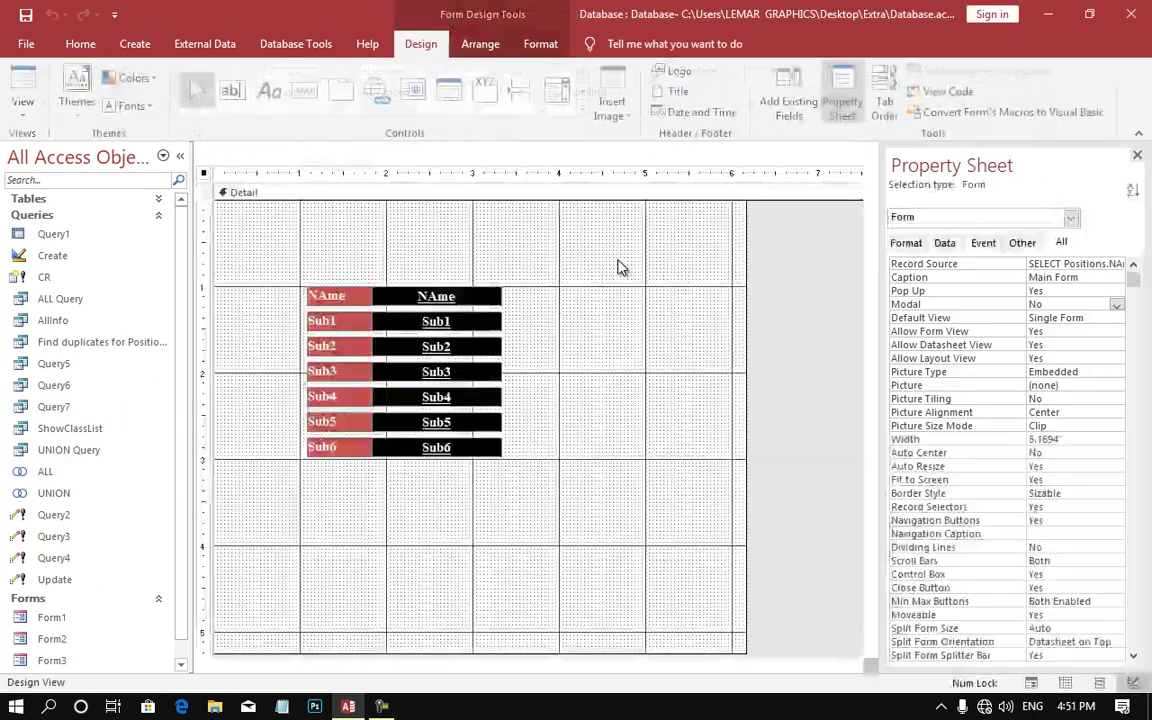
- Set Form4's Modal property to Yes and preview Main Form in Form View
left_click(997, 291)
left_click(997, 305)
type("yes")
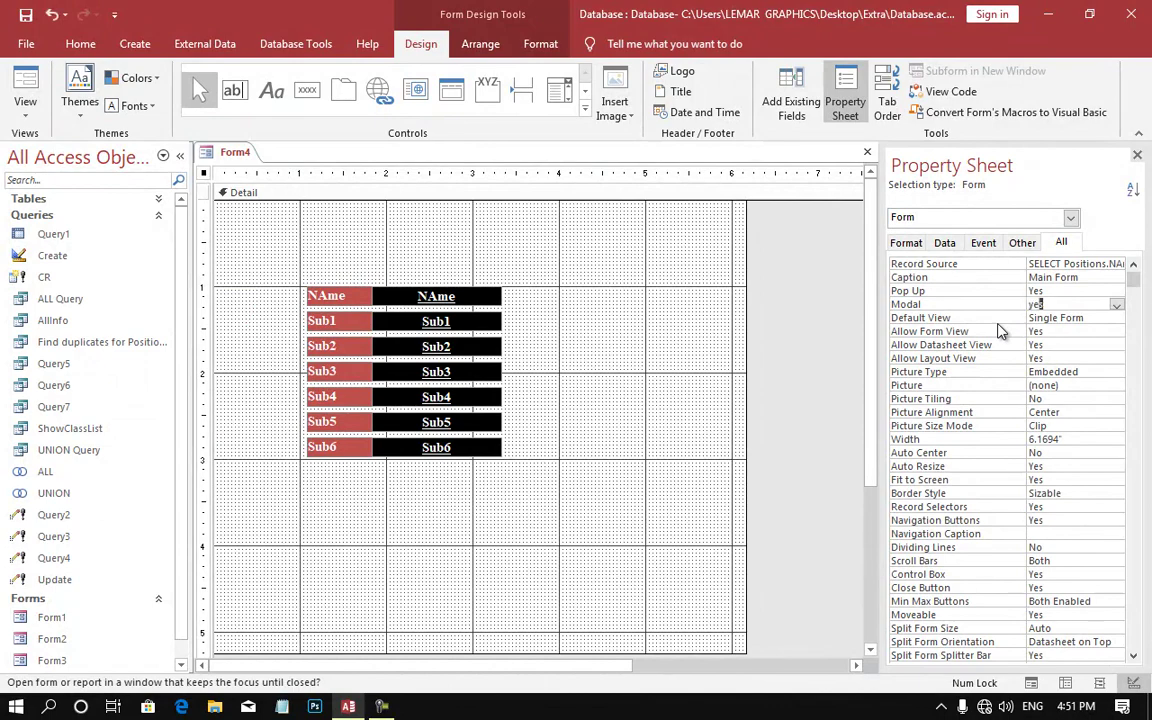
key("Return")
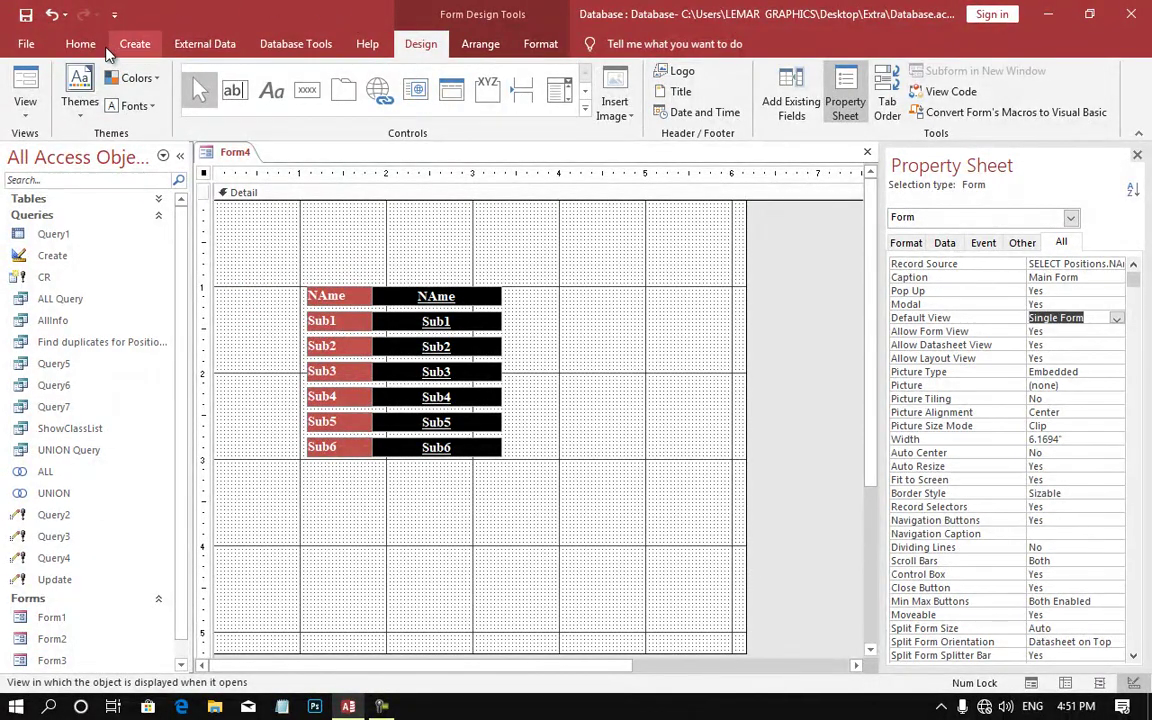
left_click(25, 85)
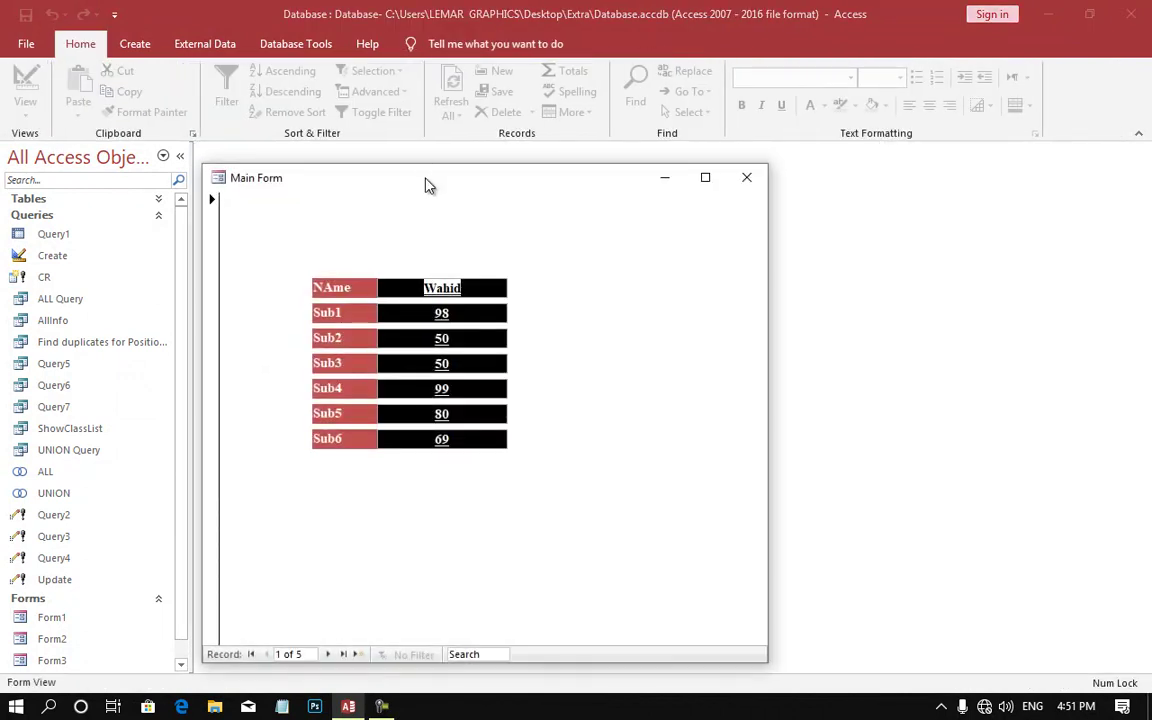
- Reposition the floating Main Form preview, then close it
left_click_drag(425, 168, 540, 140)
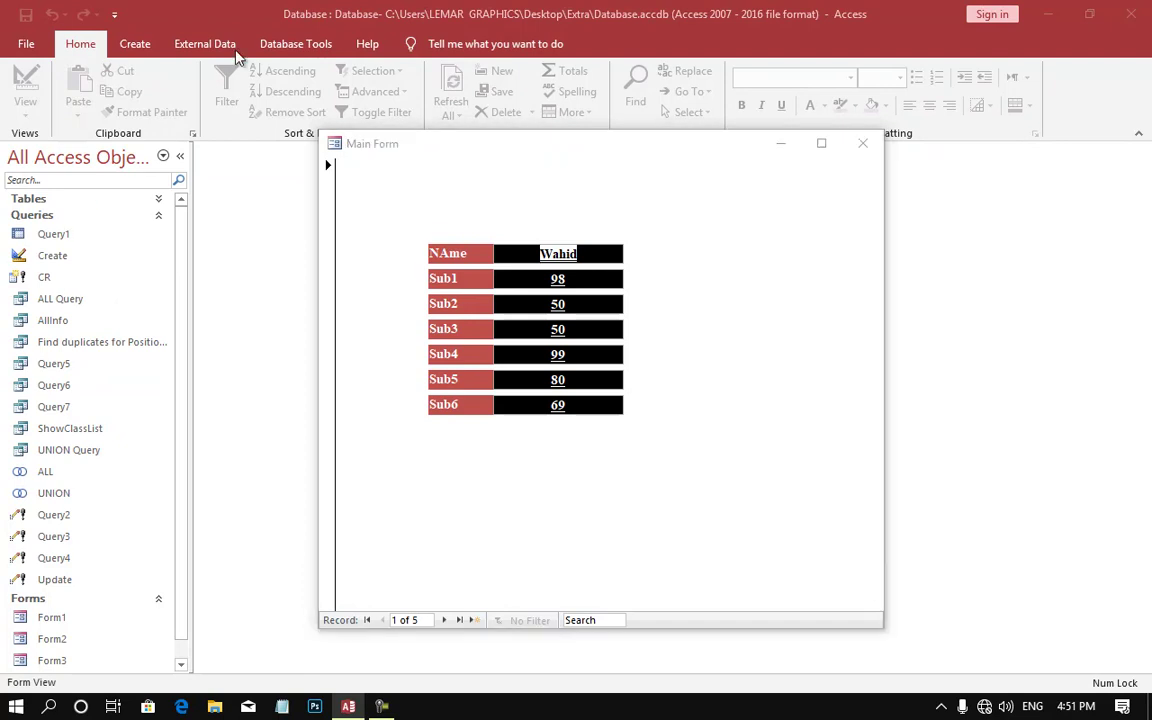
left_click_drag(608, 145, 594, 133)
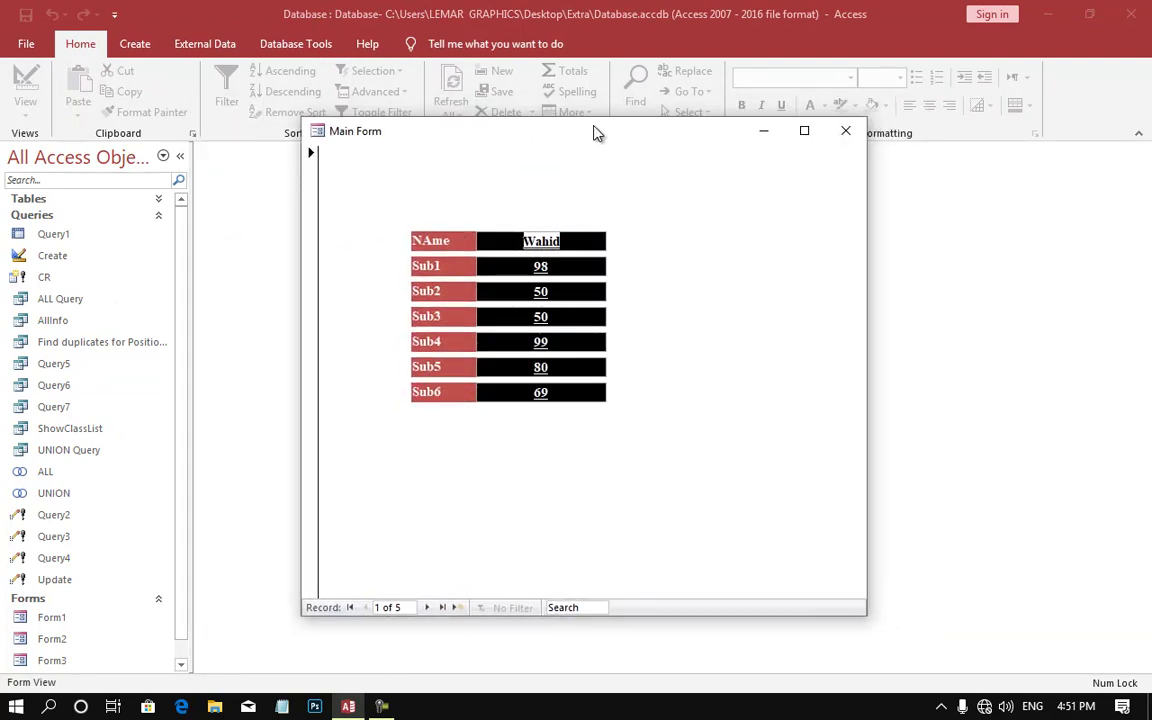
left_click(844, 132)
- Reopen Form4 from the navigation pane and switch it to Design View
double_click(50, 663)
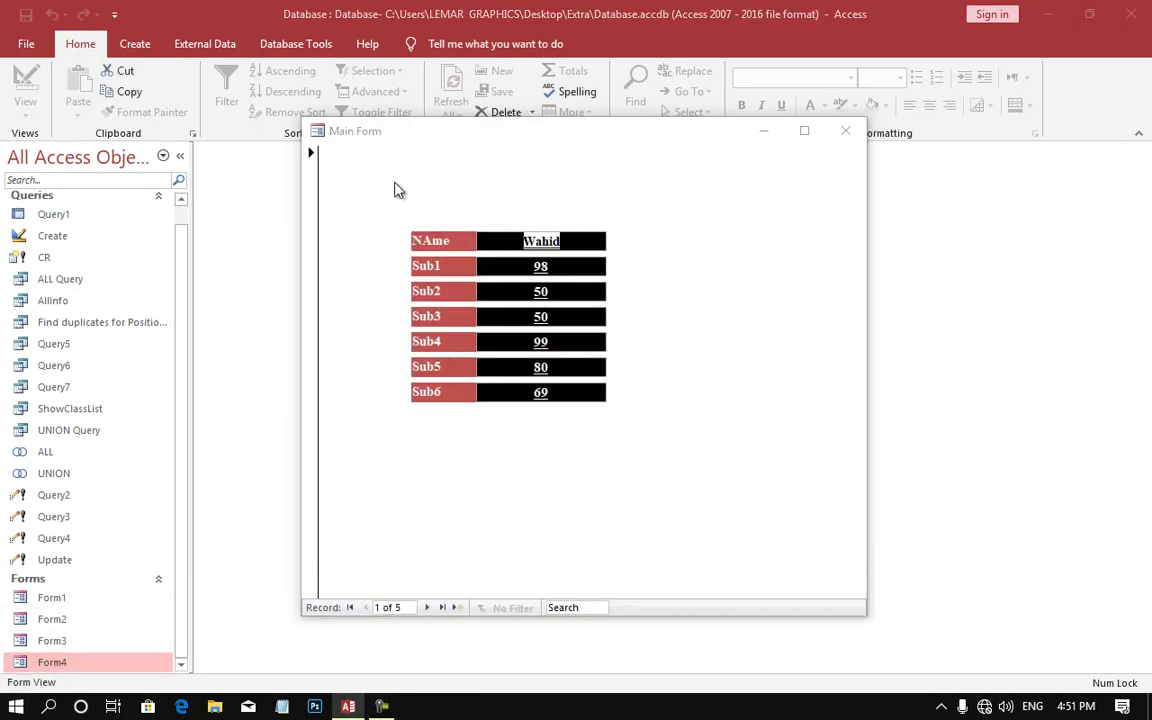
right_click(394, 185)
left_click(433, 232)
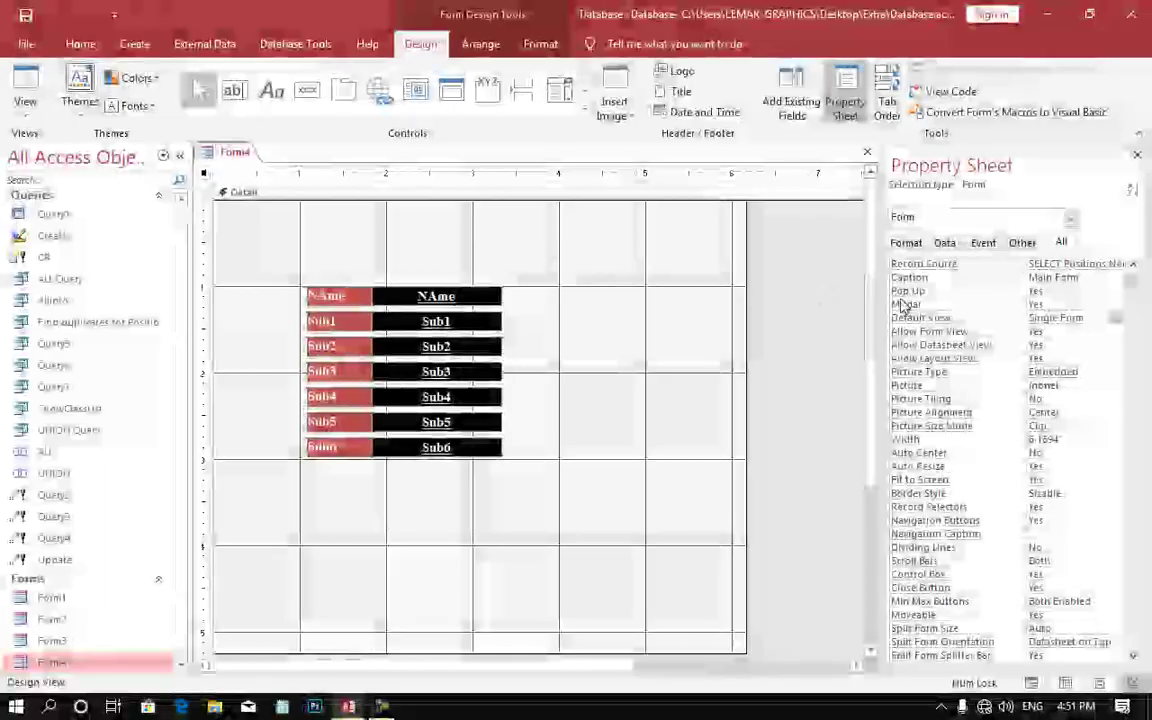
- Shrink the Detail section so it ends just below the Sub6 field
left_click(940, 305)
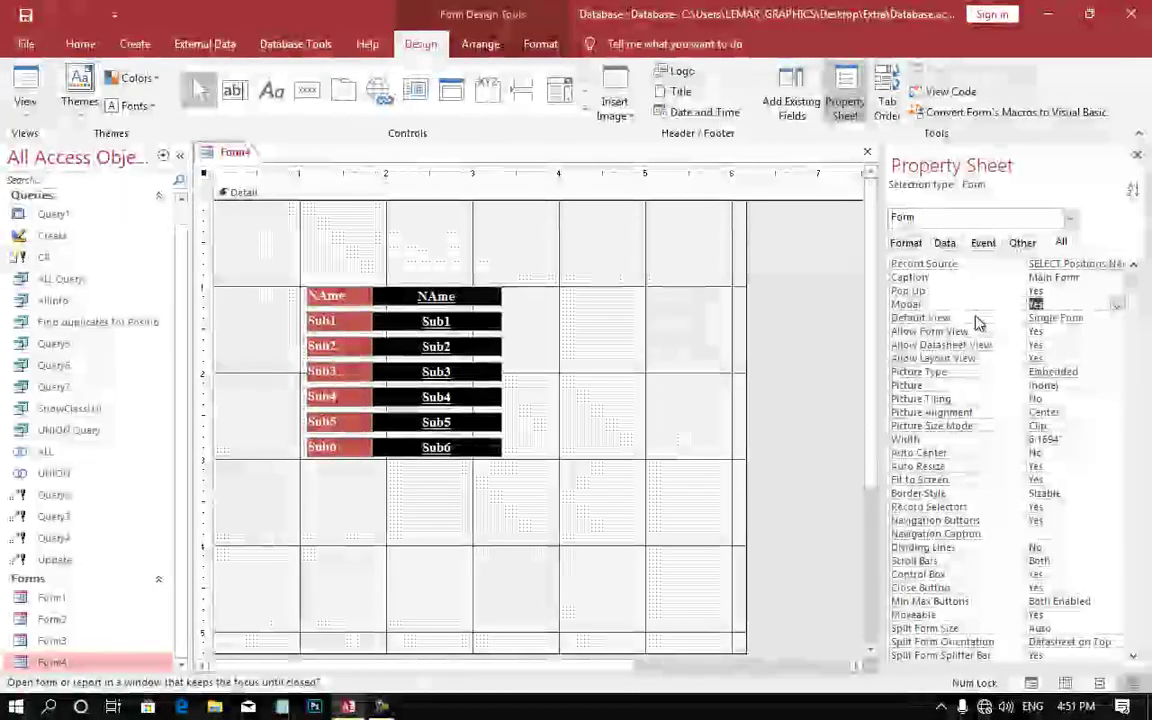
left_click(960, 319)
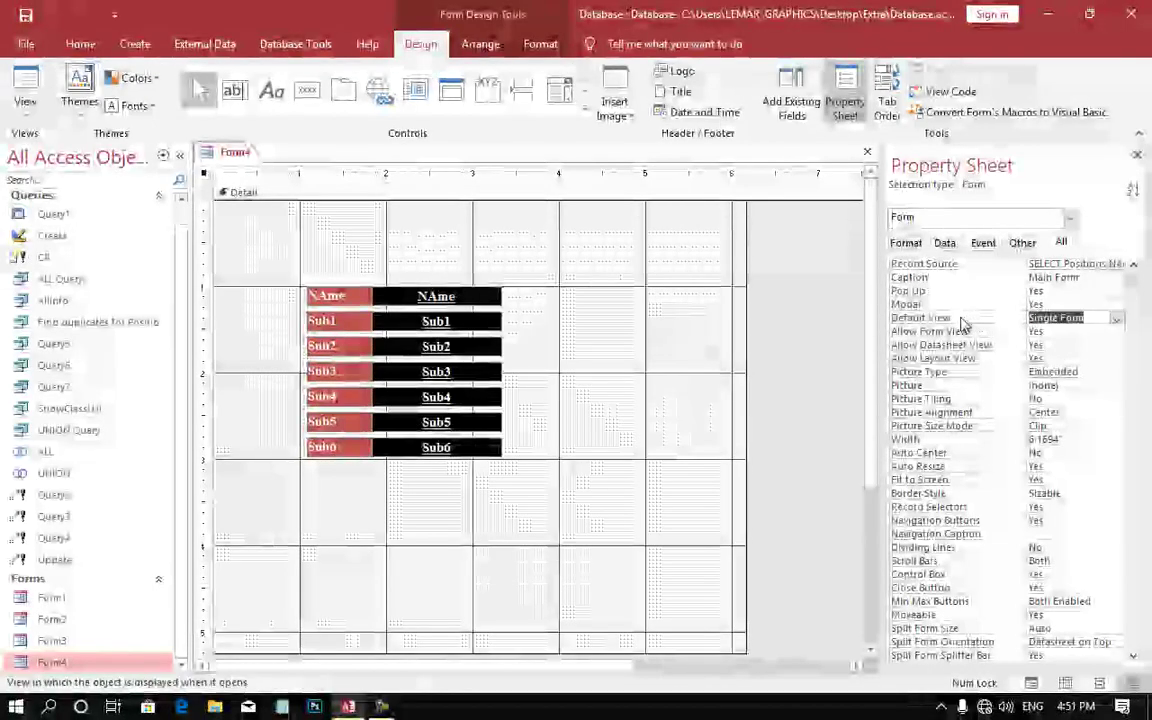
left_click(599, 501)
scroll(465, 560, "down", 3)
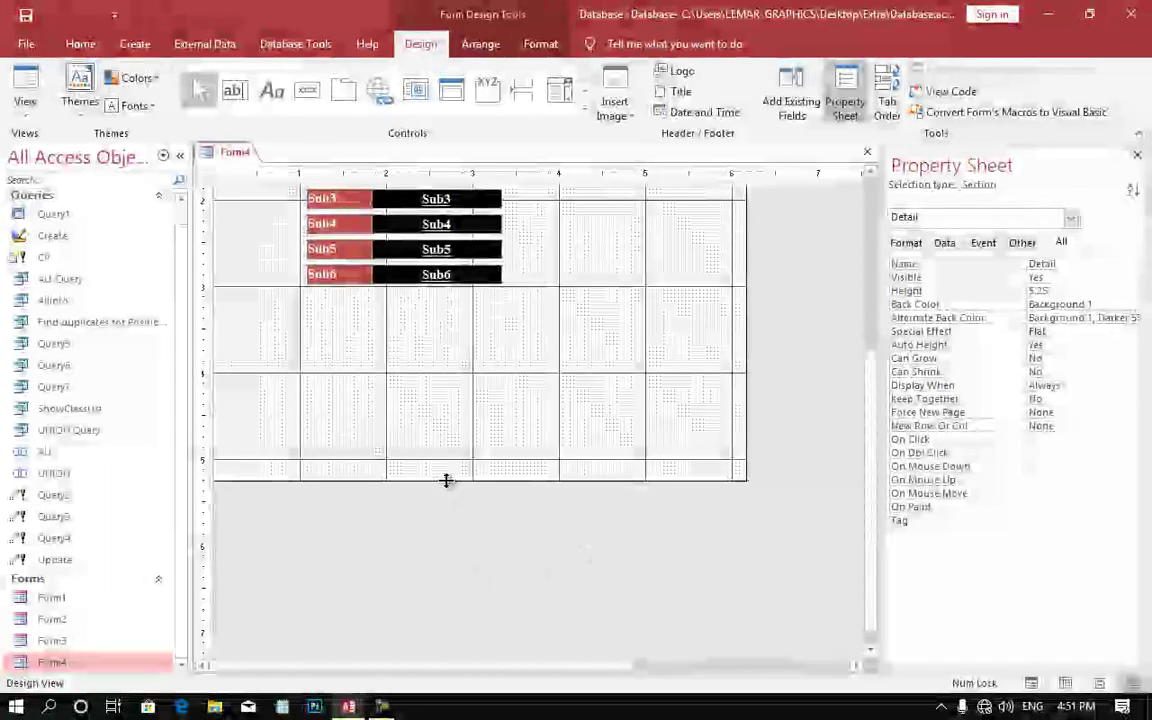
left_click_drag(447, 480, 447, 284)
- Set the form's Default View to Continuous Forms and preview it in Form View
left_click(680, 436)
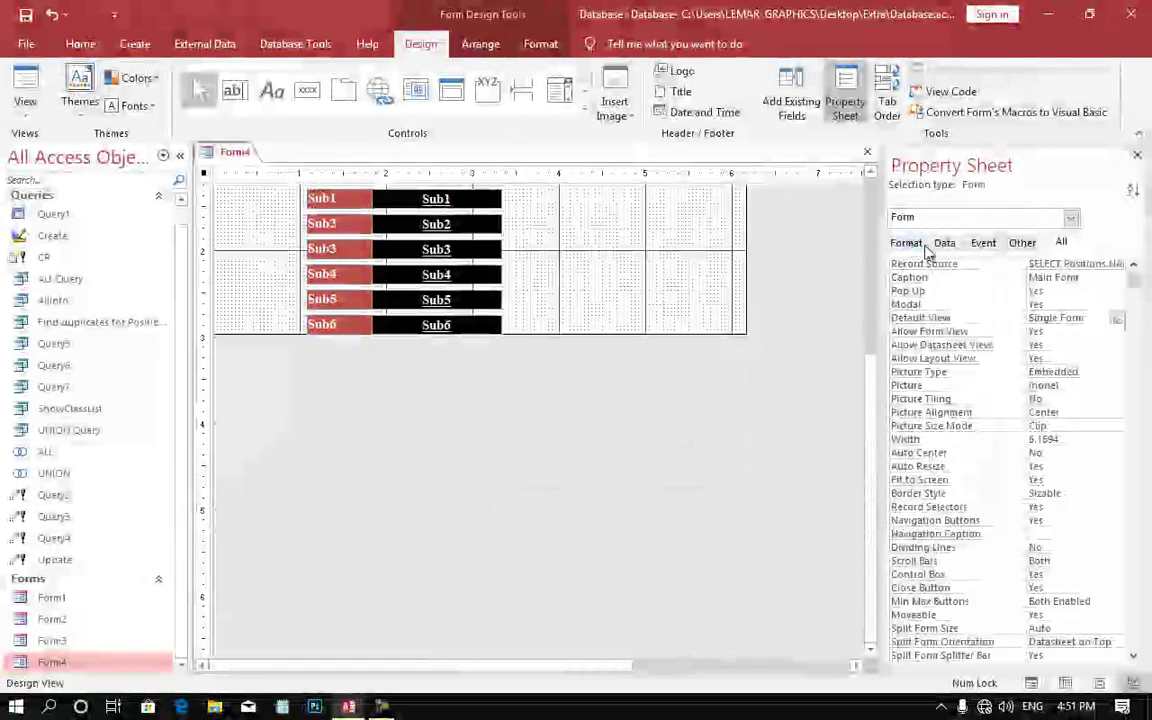
left_click(957, 318)
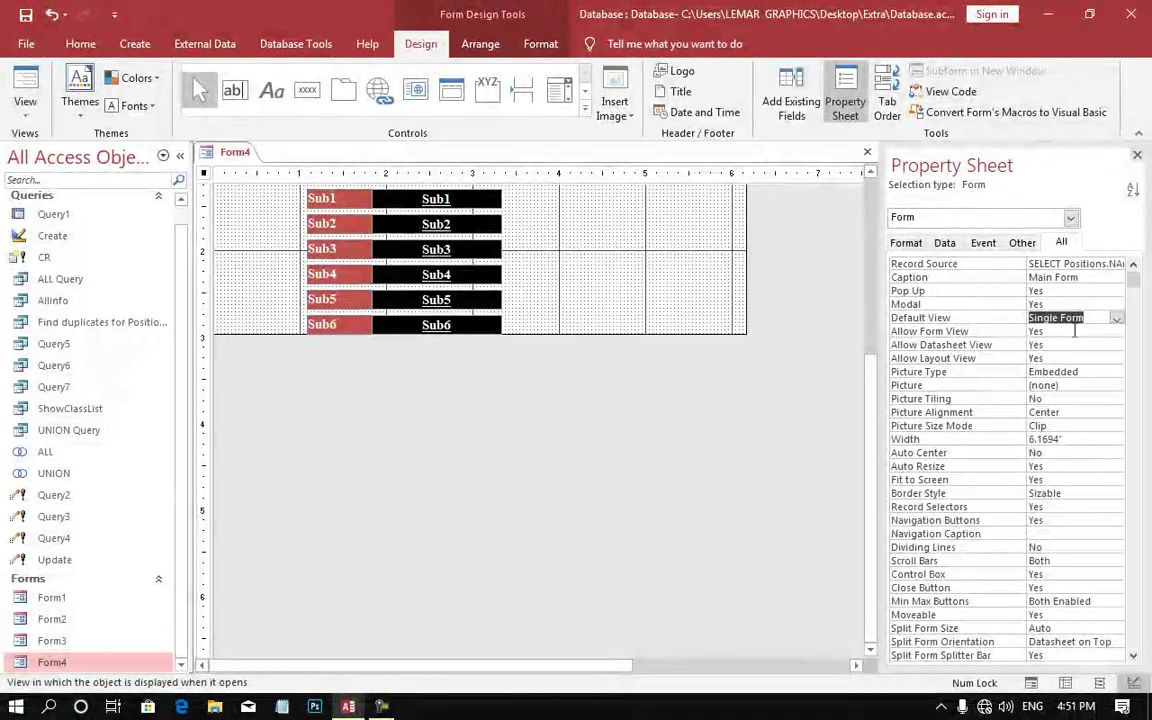
left_click(1116, 318)
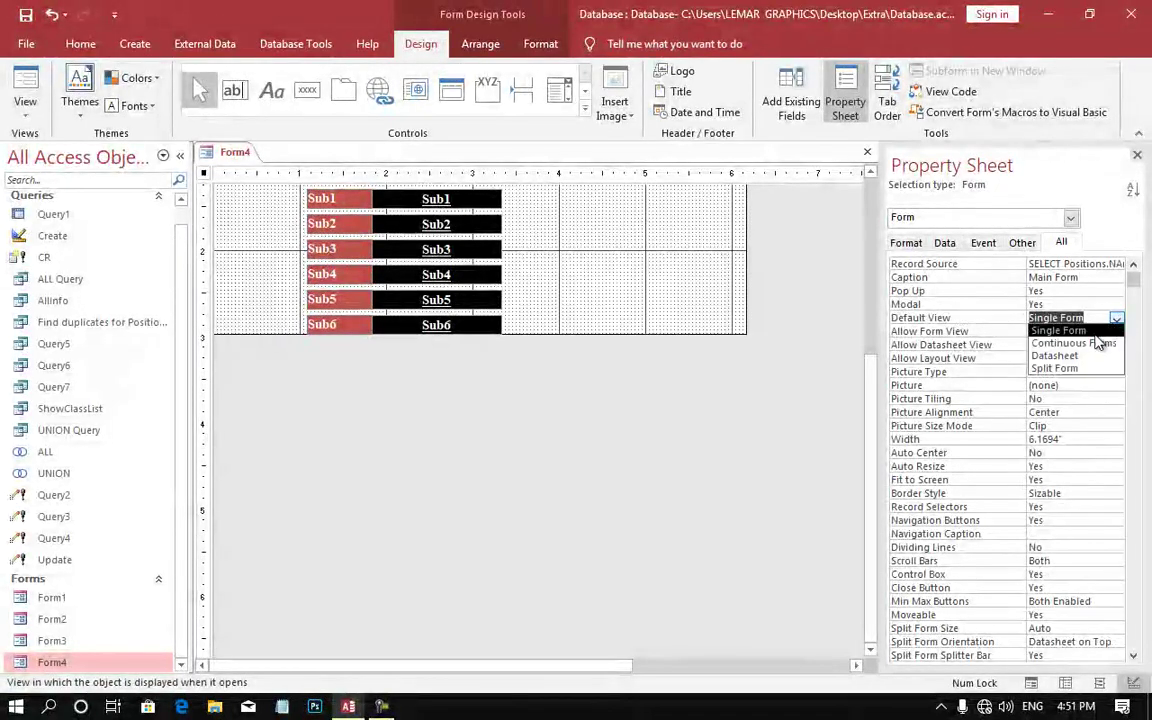
left_click(1085, 343)
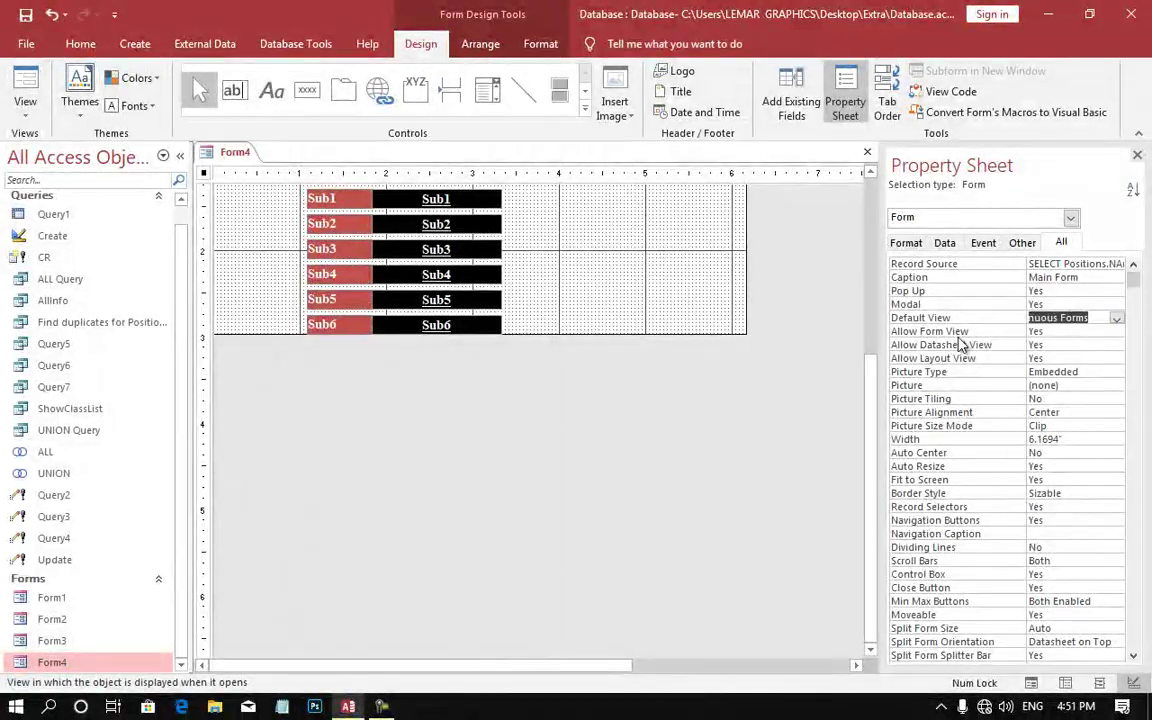
left_click(1050, 330)
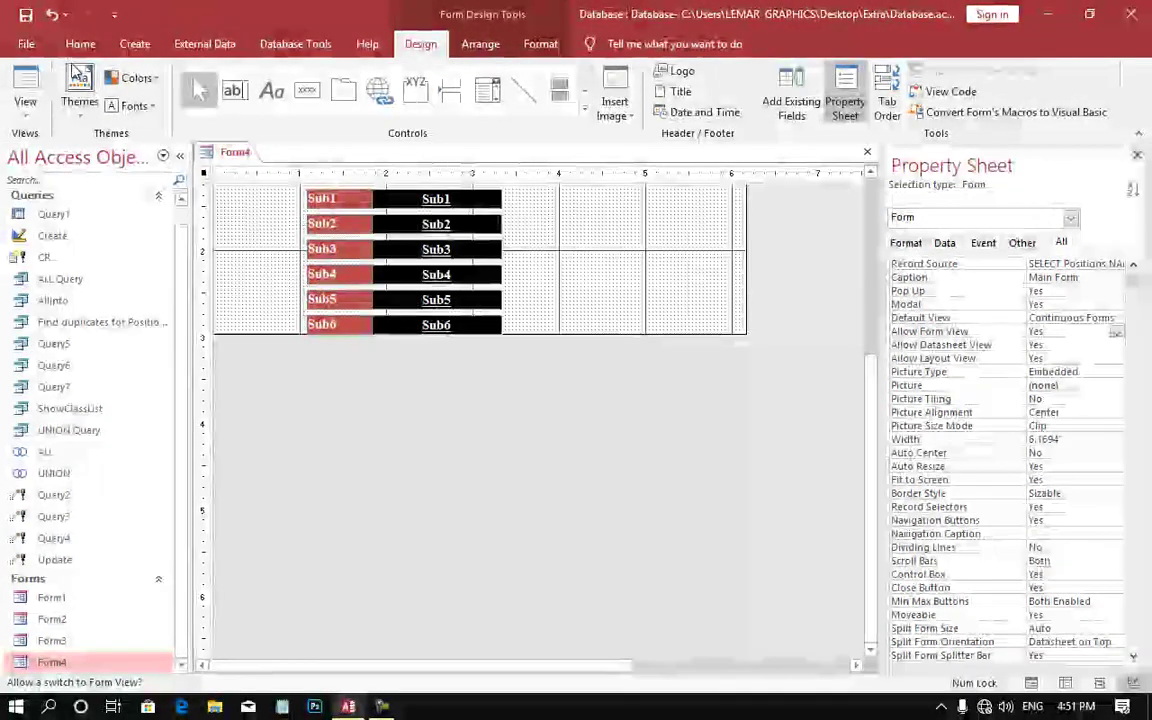
left_click(25, 90)
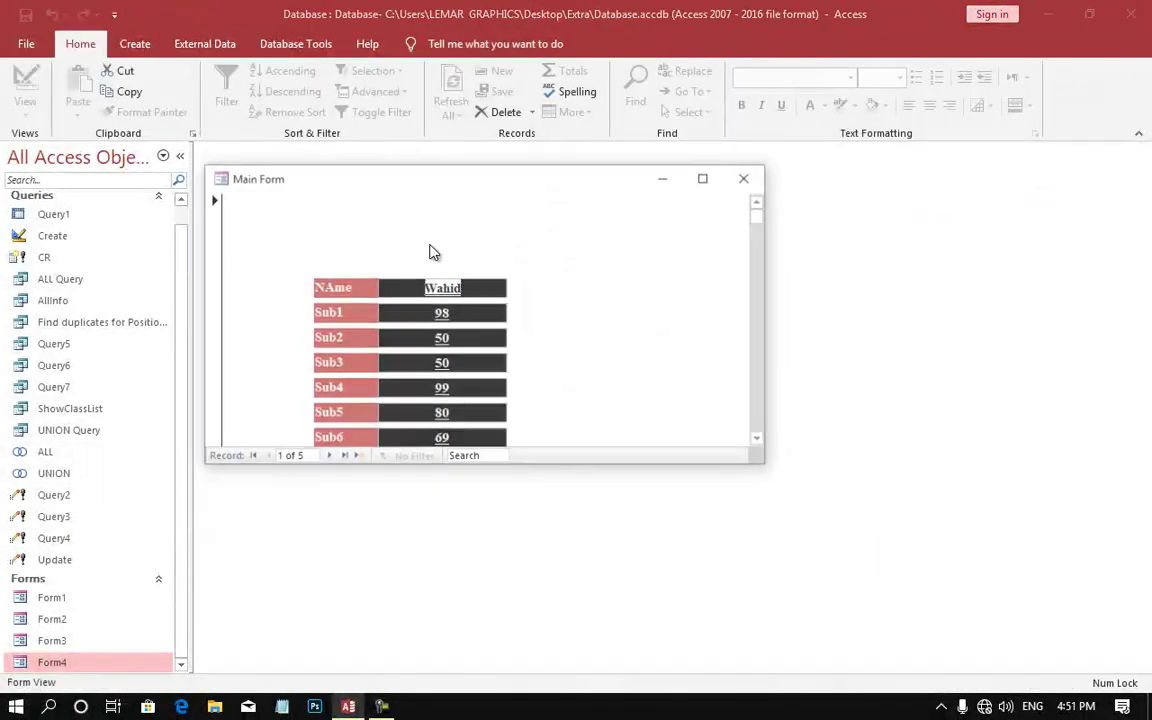
- Maximize Main Form and scroll through the stacked student records with NAme and Sub1–Sub6 scores
left_click(702, 178)
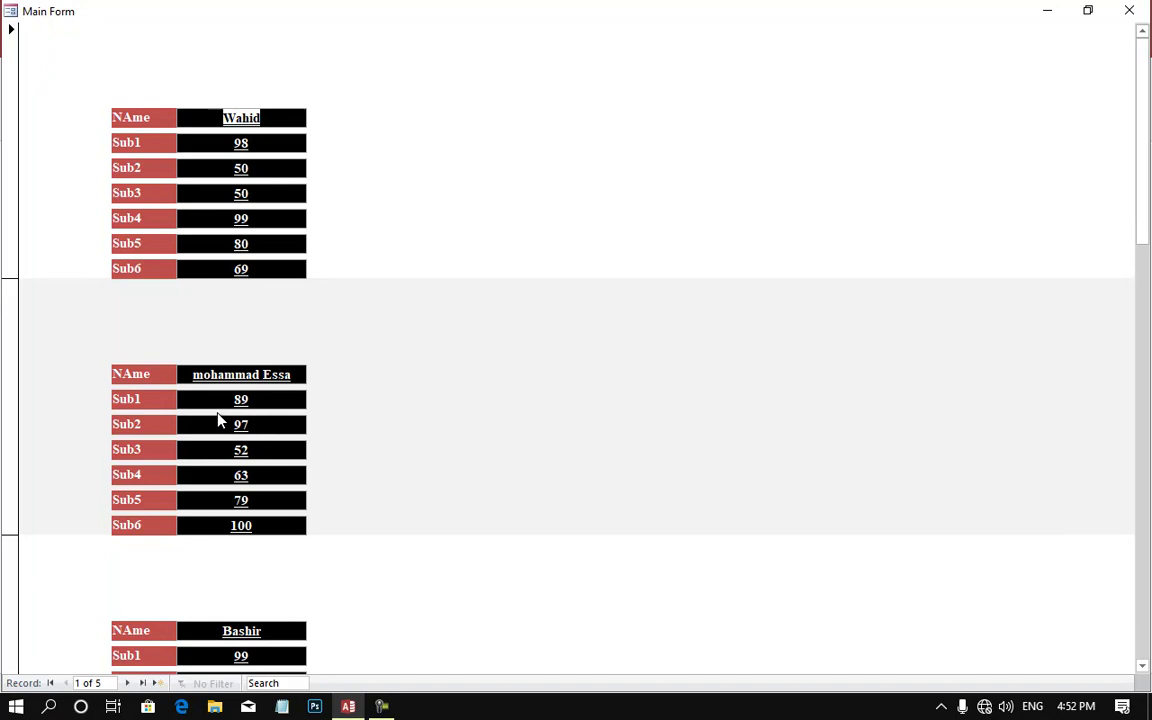
scroll(219, 421, "down", 1)
scroll(219, 421, "down", 2)
scroll(219, 421, "down", 1)
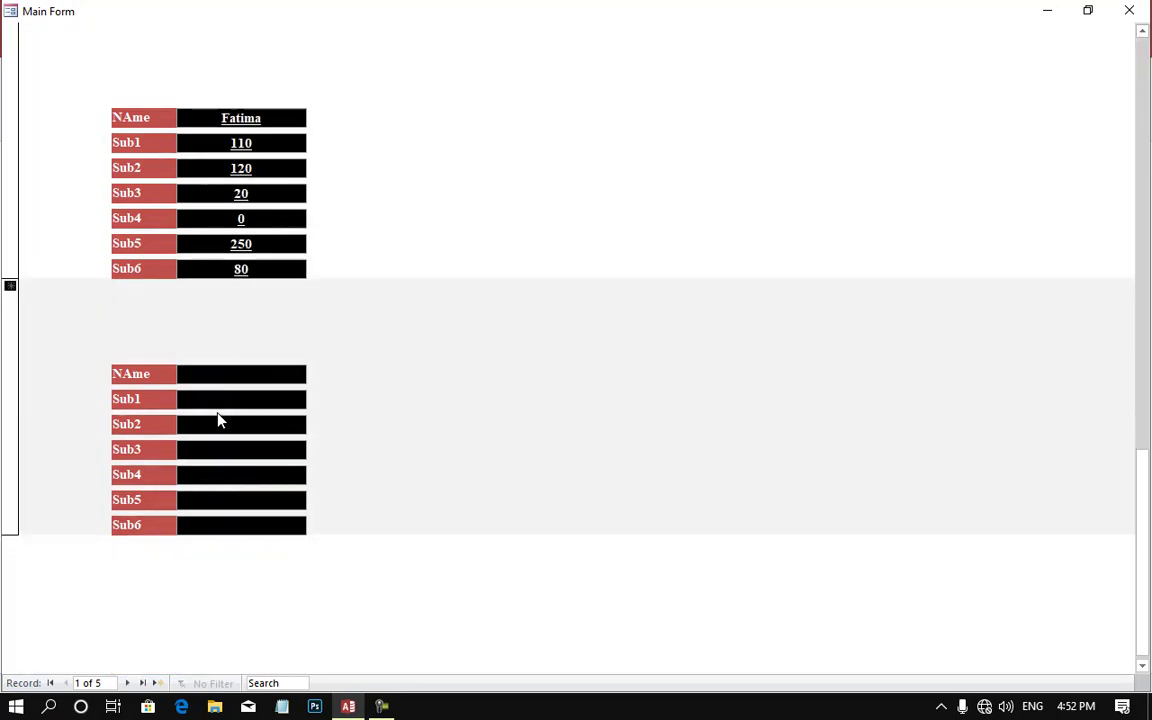
scroll(219, 421, "up", 4)
scroll(219, 421, "up", 1)
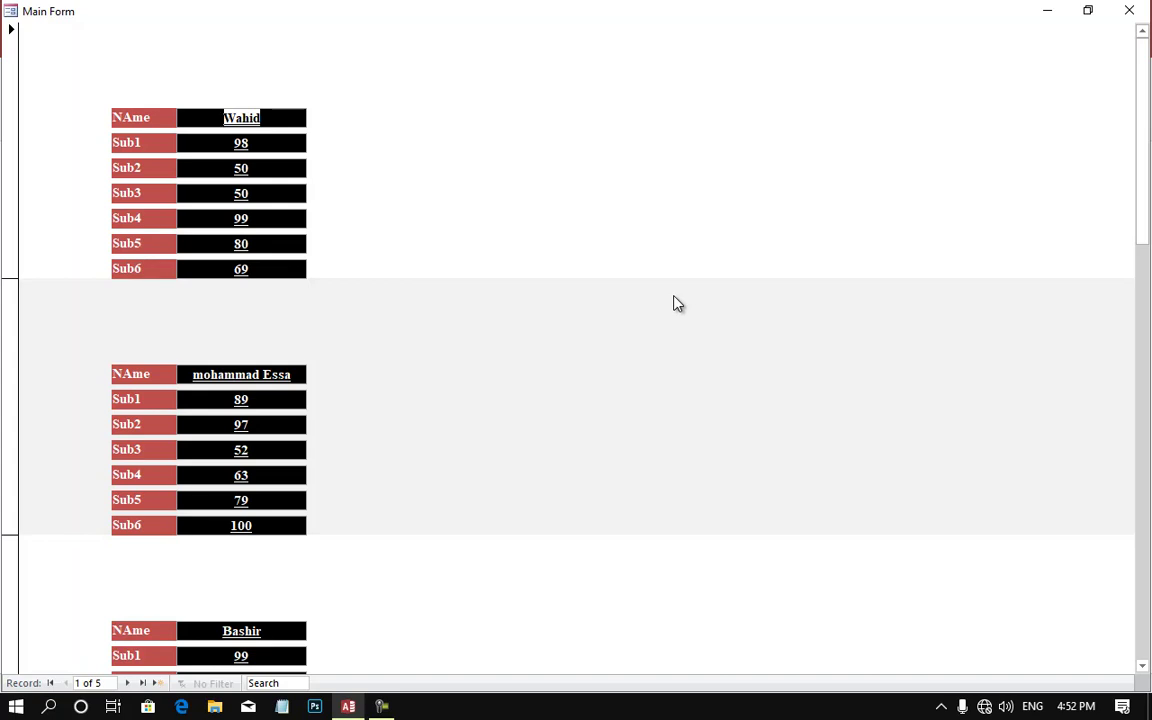
scroll(676, 303, "down", 1)
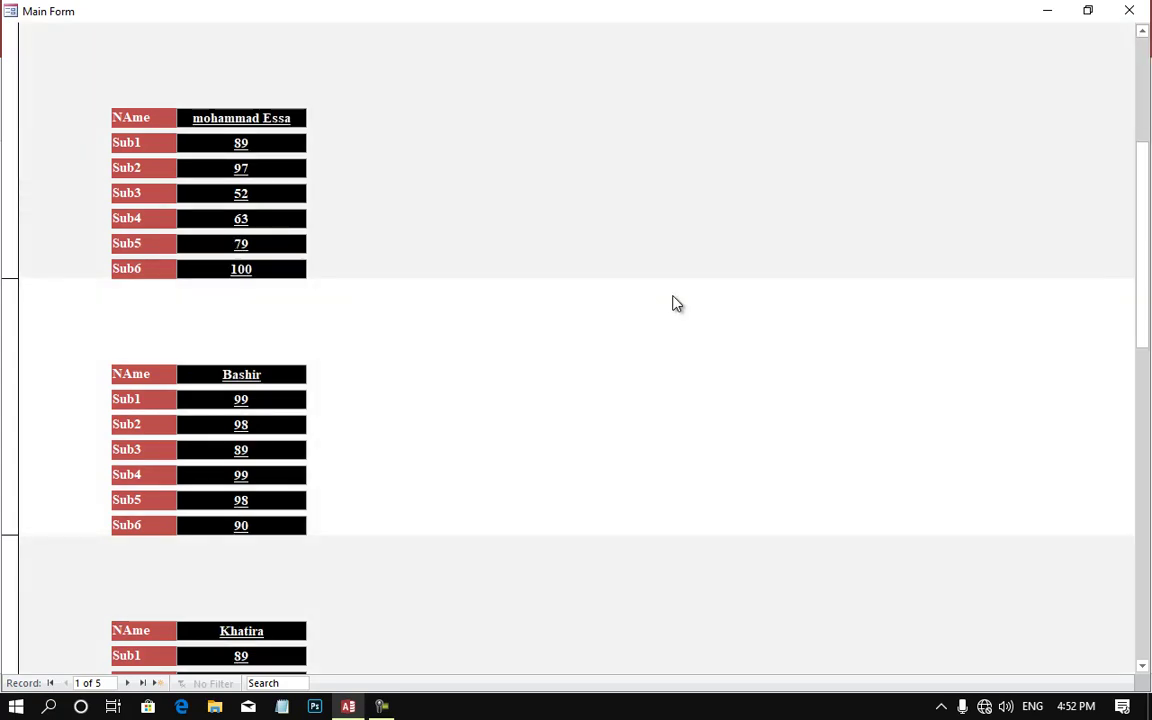
right_click(676, 303)
- Back in Design View, set Default View to Datasheet and open the form as a grid of five students
left_click(700, 350)
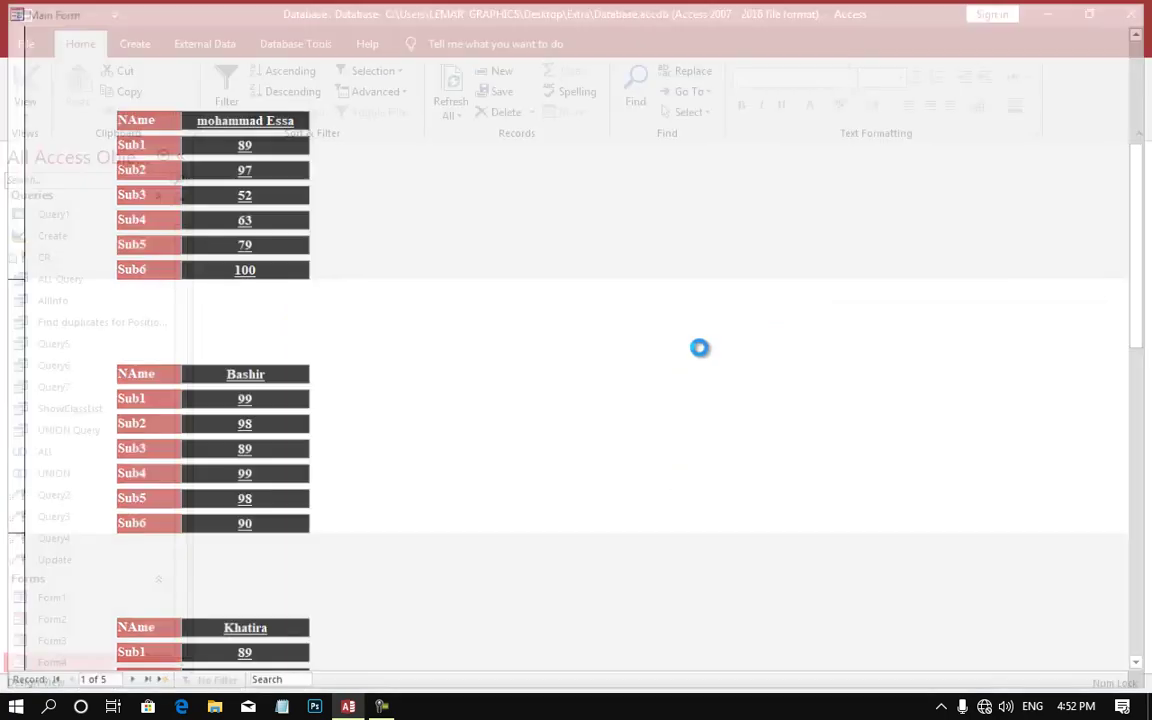
left_click(1060, 317)
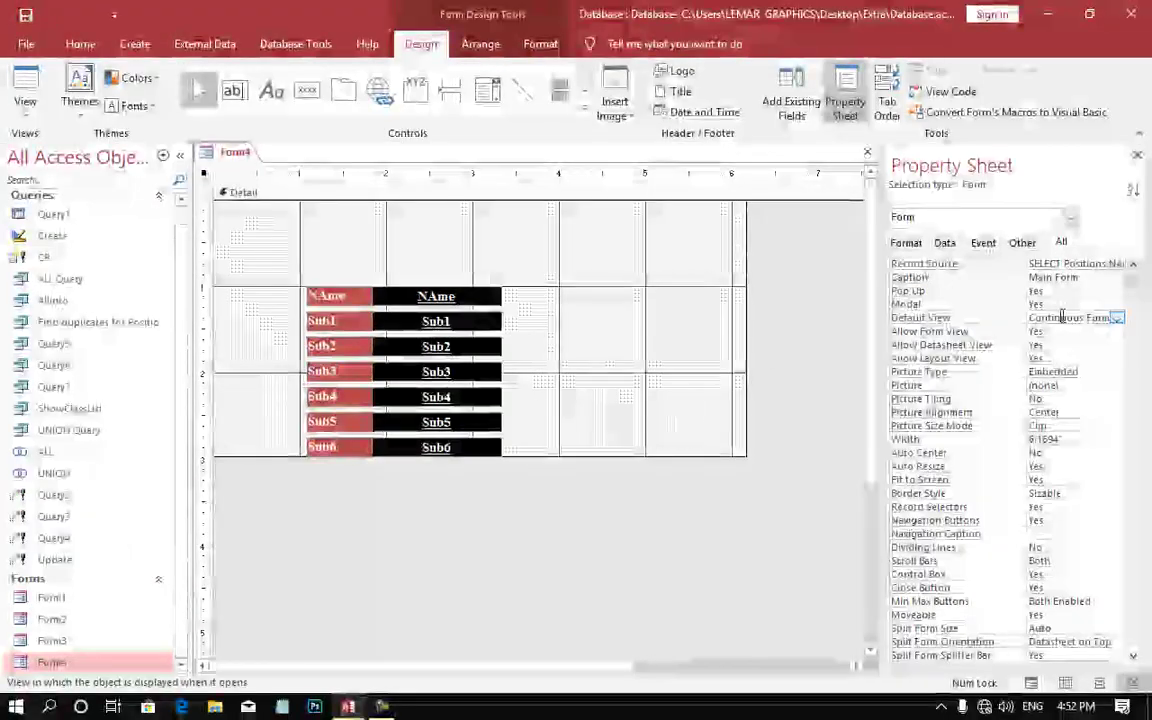
left_click(1119, 317)
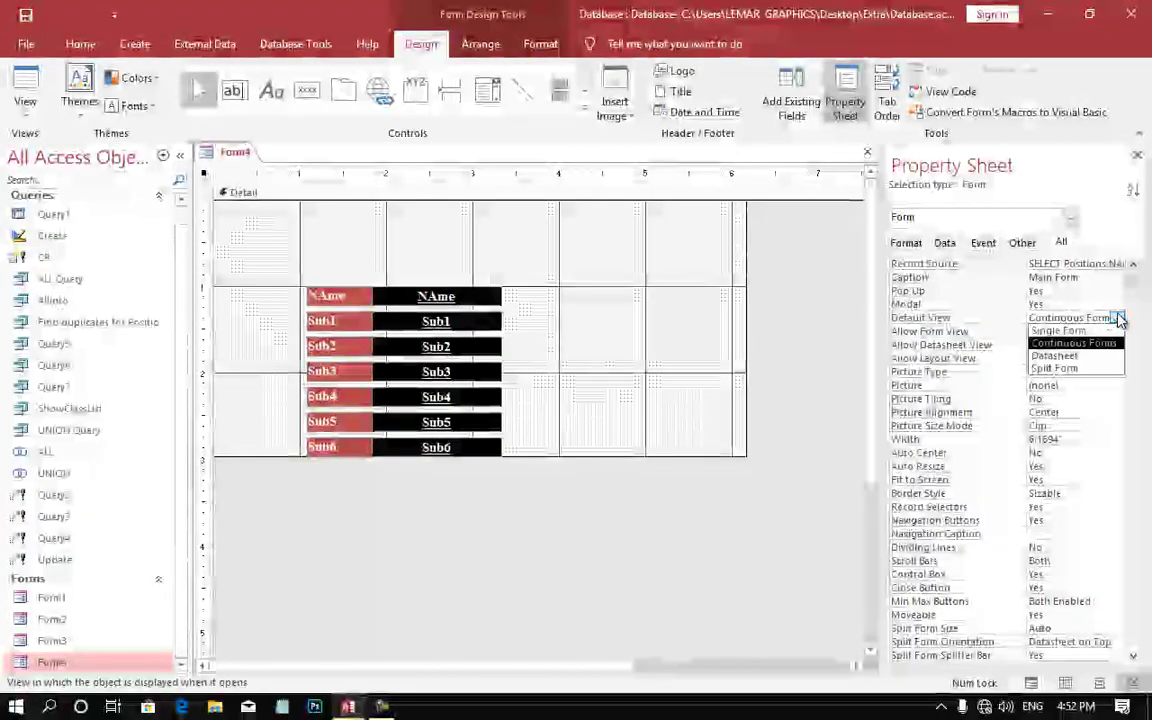
left_click(1060, 356)
left_click(25, 80)
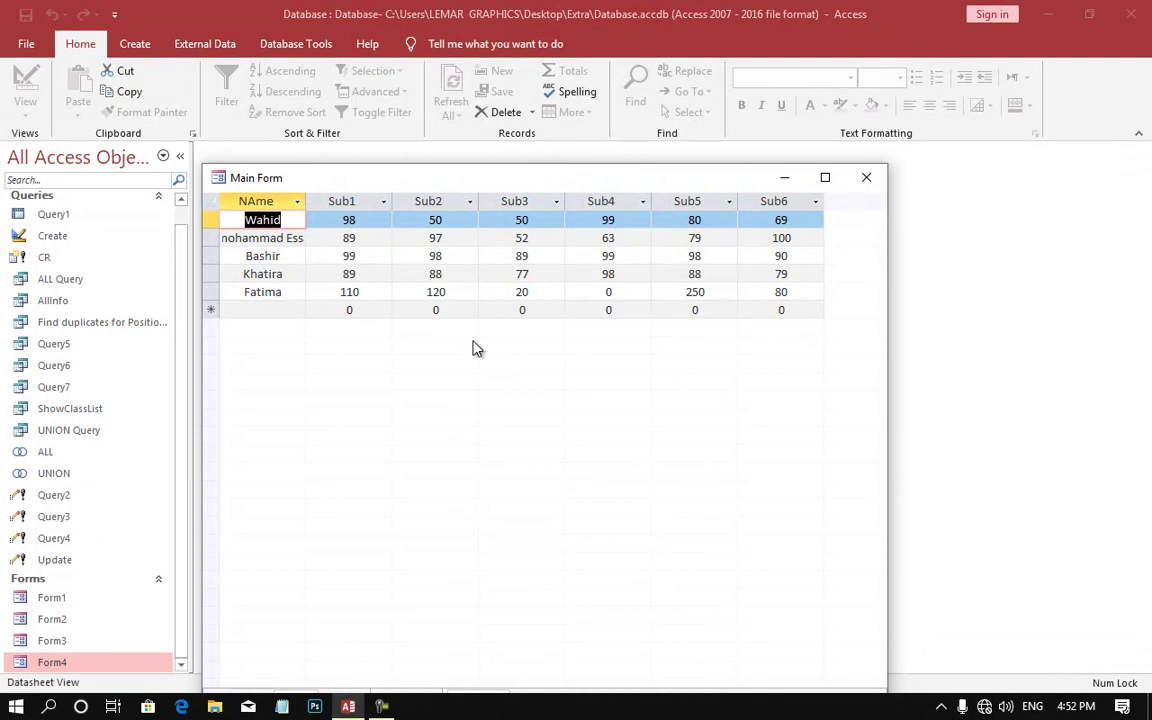
- Return to Design View, set Default View to Split Form, and open it in Form View
right_click(420, 188)
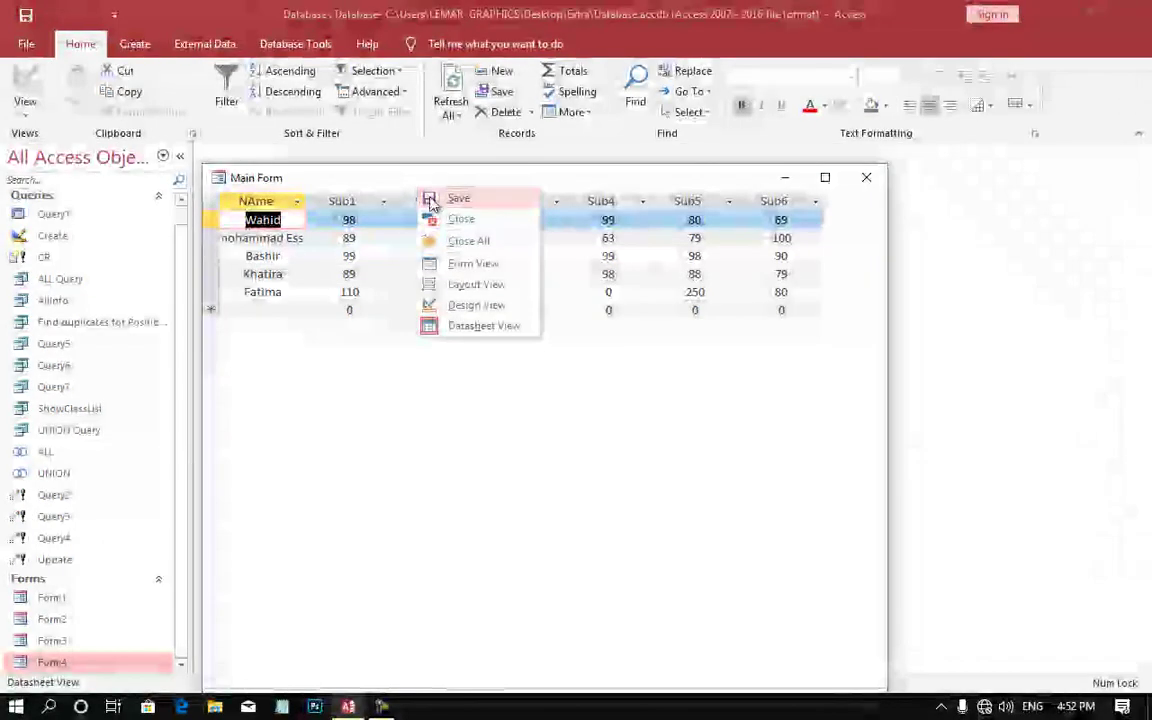
left_click(470, 305)
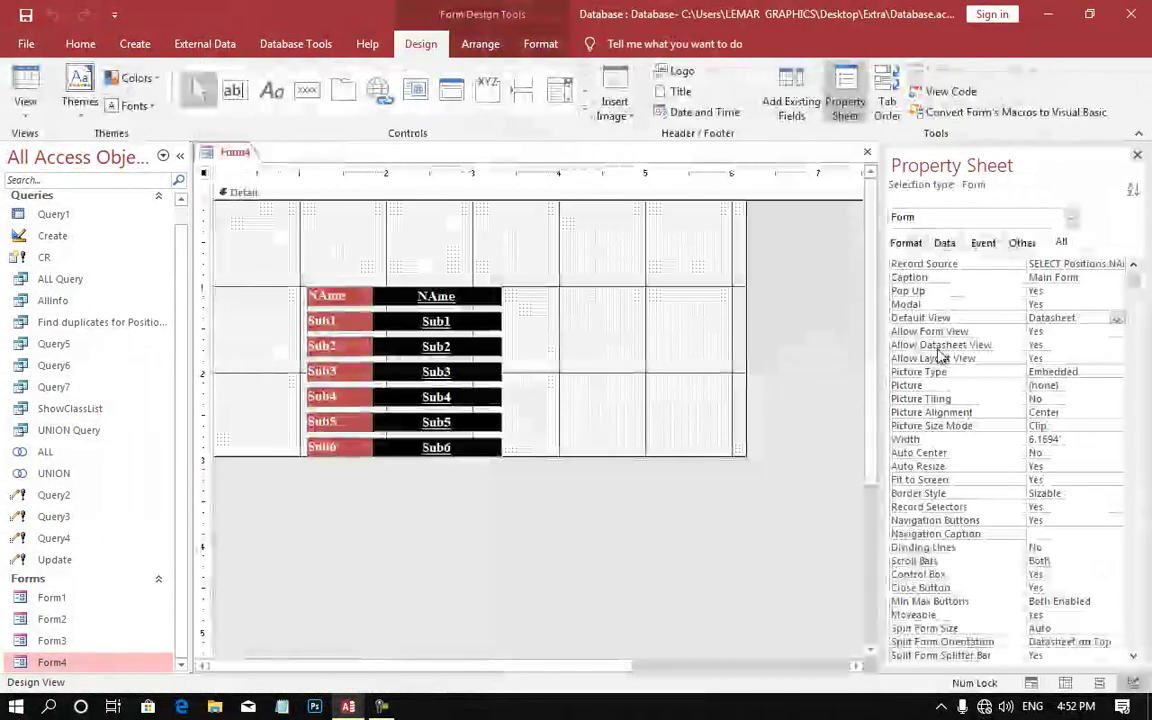
left_click(1119, 318)
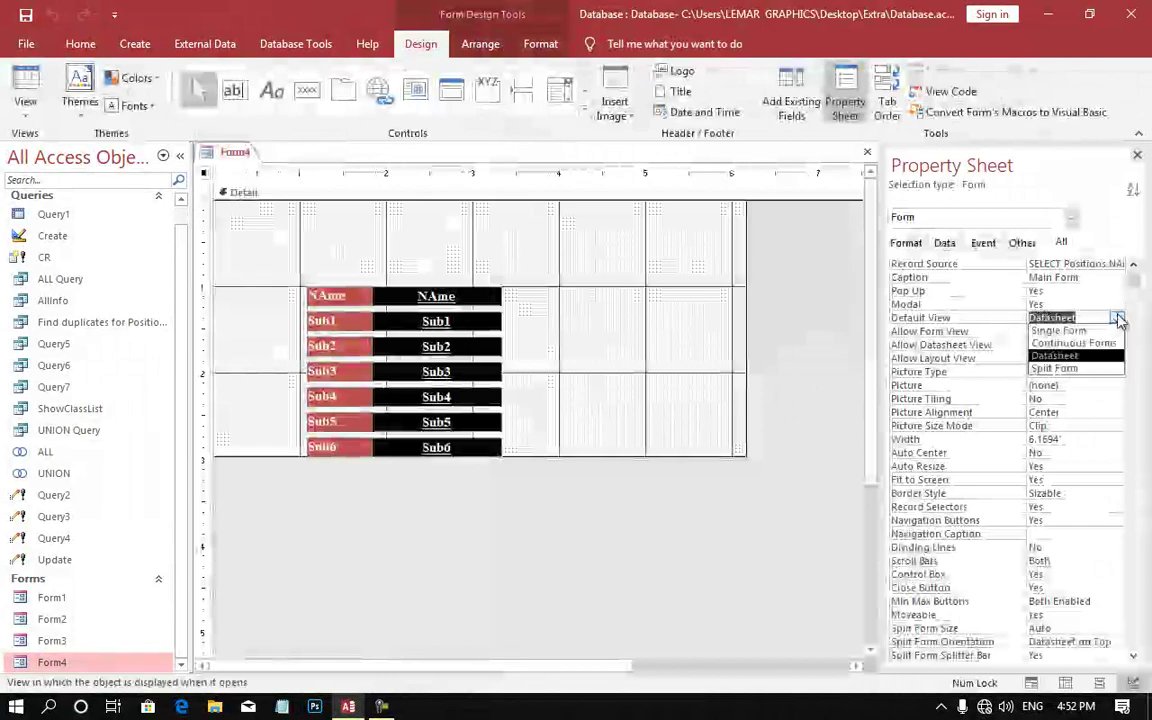
left_click(1094, 369)
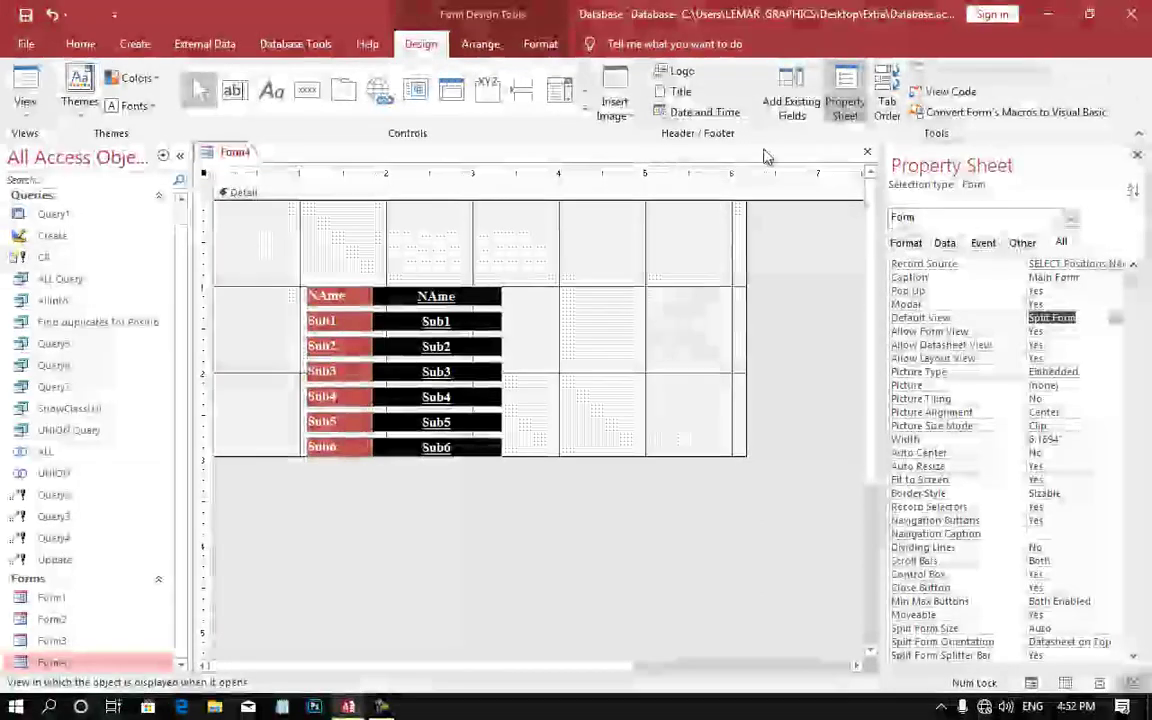
left_click(27, 82)
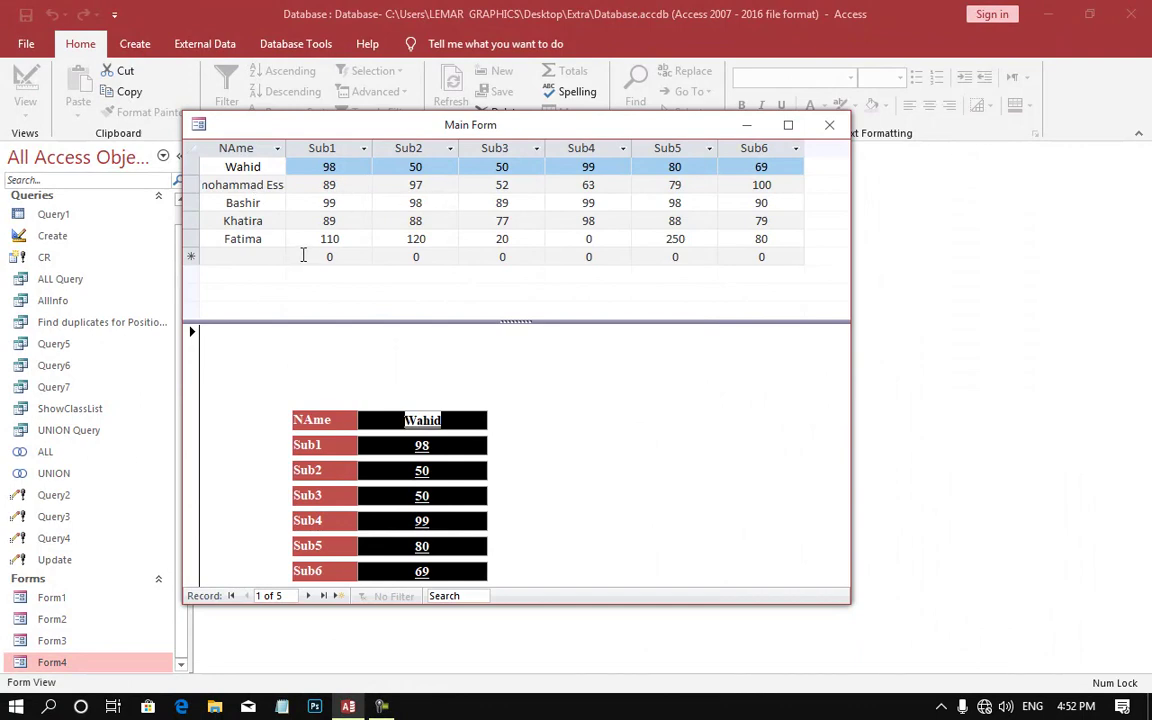
- Click the new-record, third, first and fifth rows in the split form's grid to navigate records
left_click(303, 256)
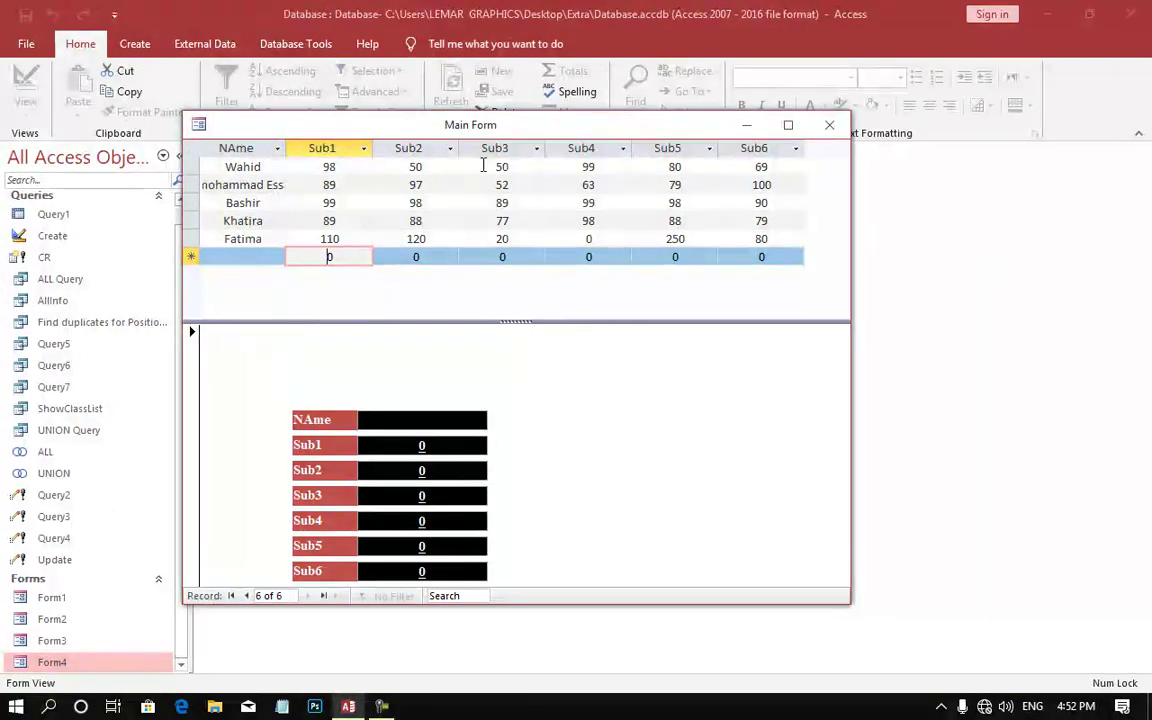
left_click(408, 203)
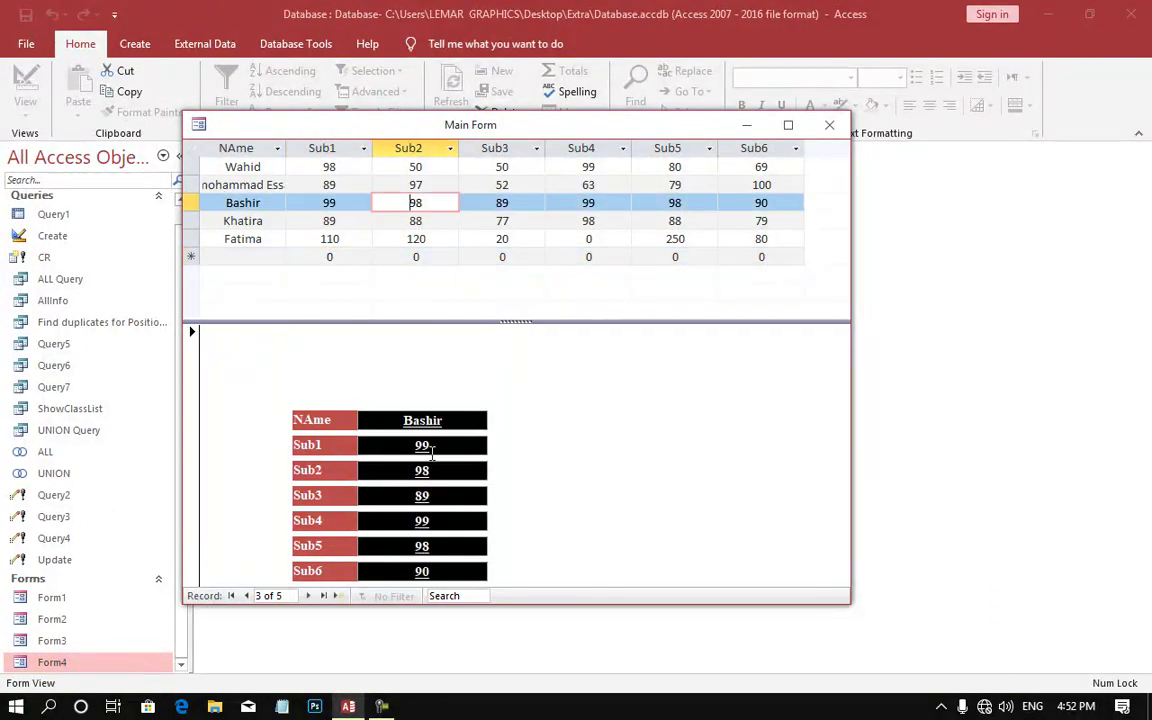
left_click(276, 166)
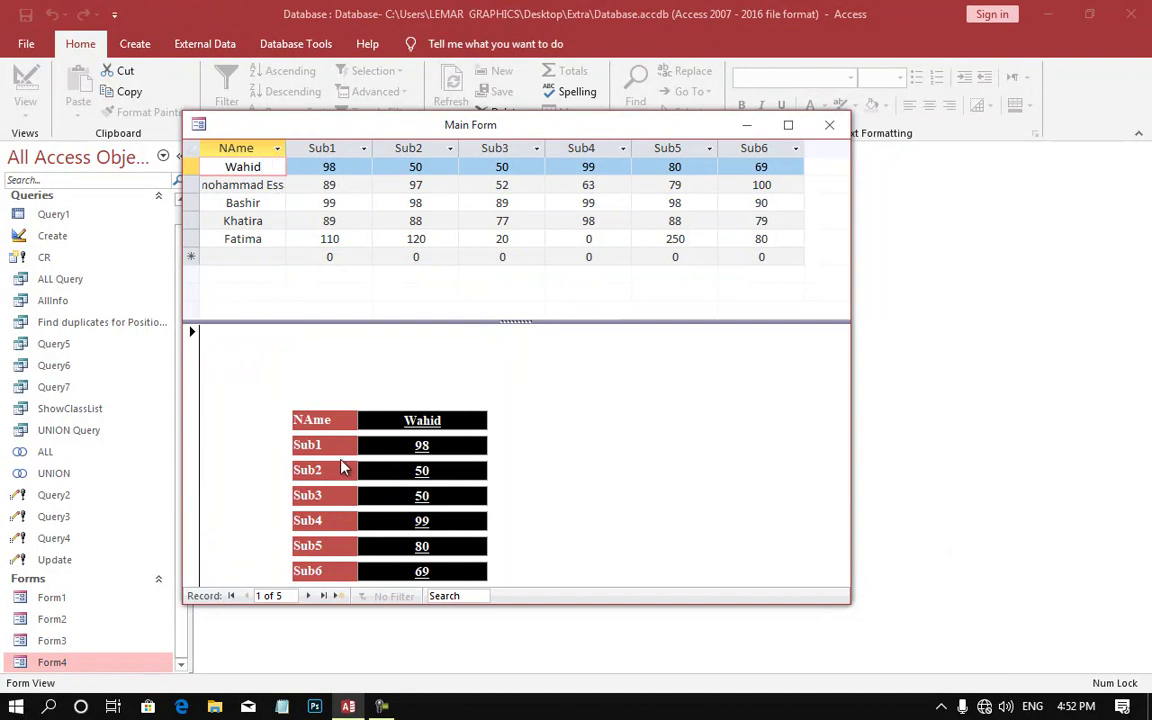
left_click(318, 238)
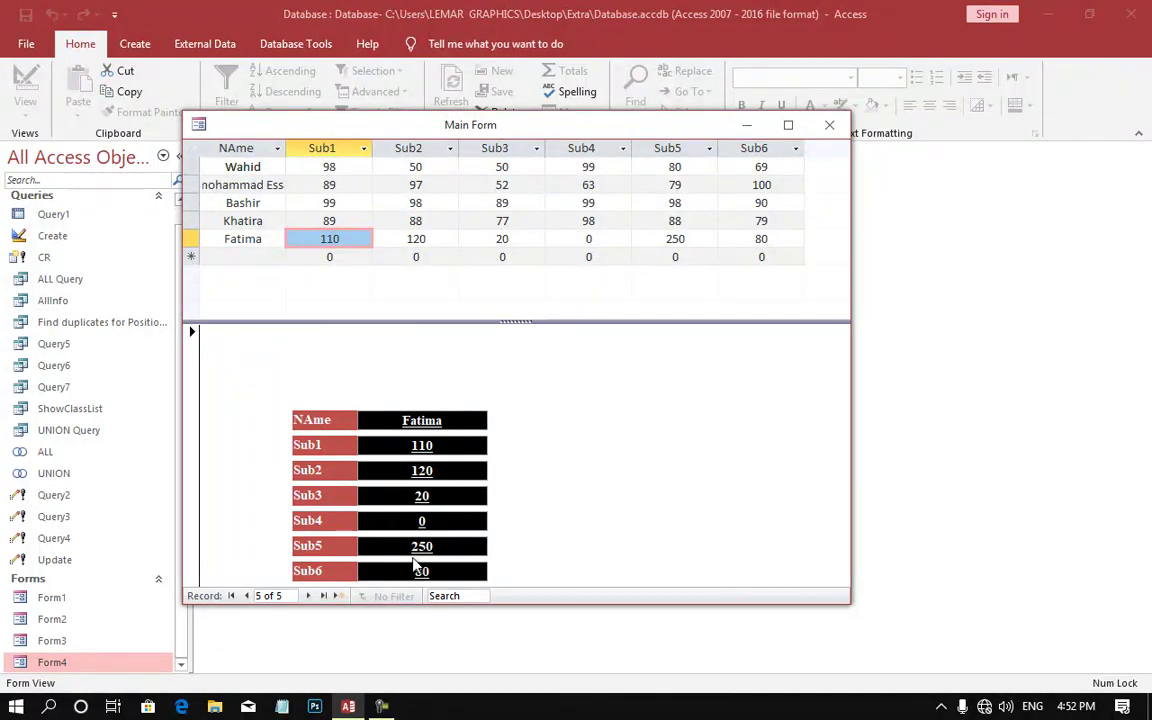
- Switch Main Form to Design View and change its Default View from Split Form to Single Form
right_click(218, 132)
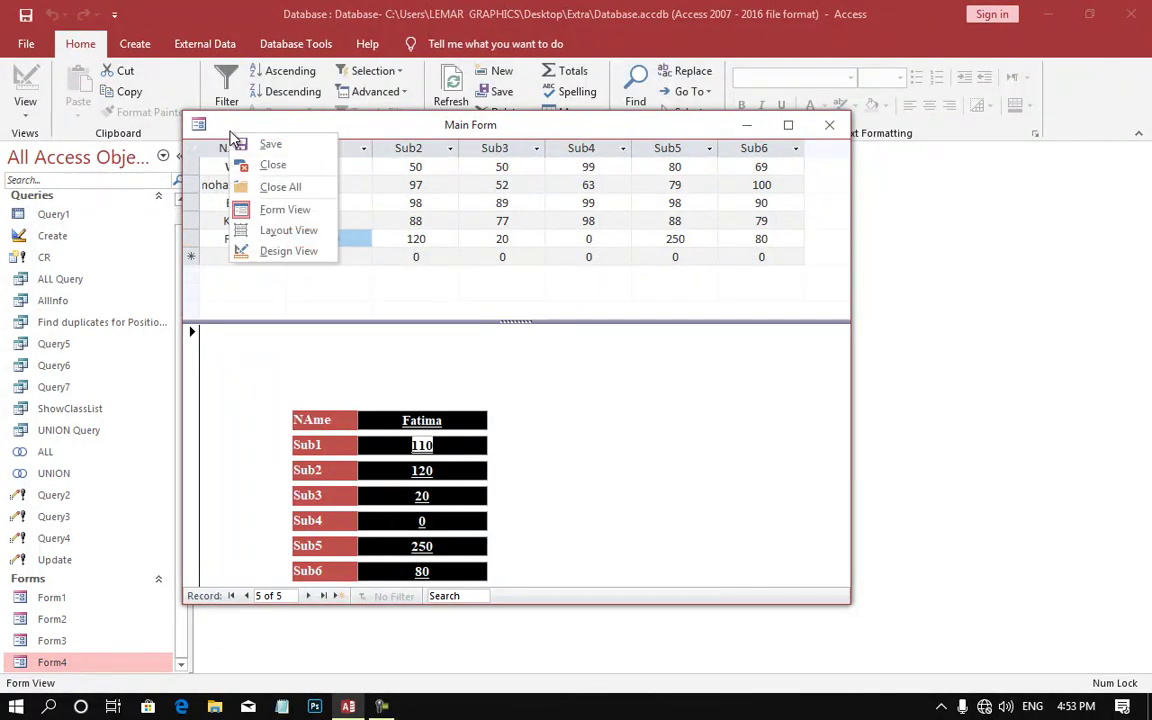
left_click(287, 245)
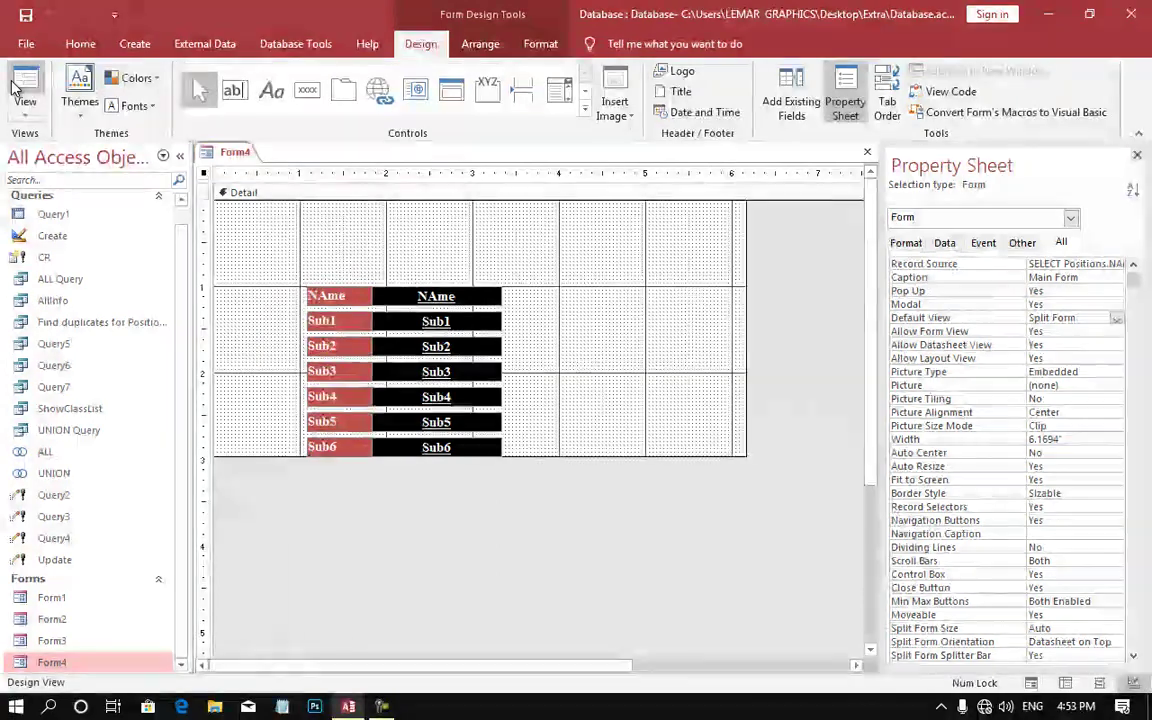
left_click(1117, 318)
left_click(1094, 331)
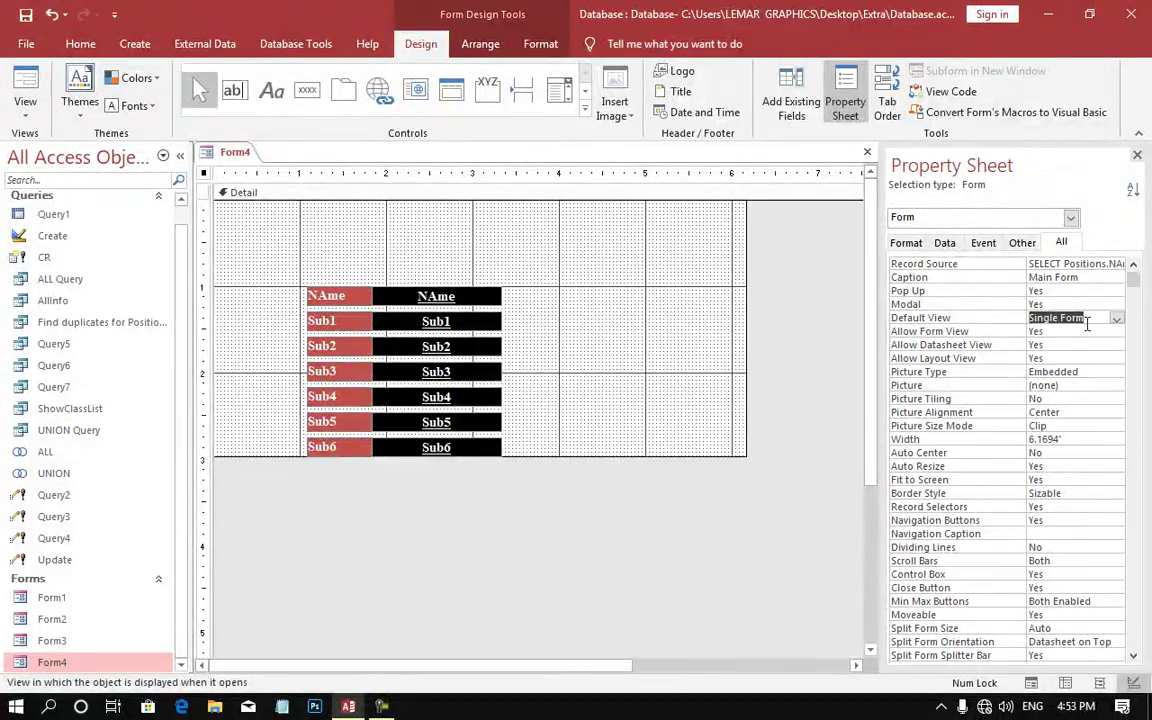
left_click(943, 333)
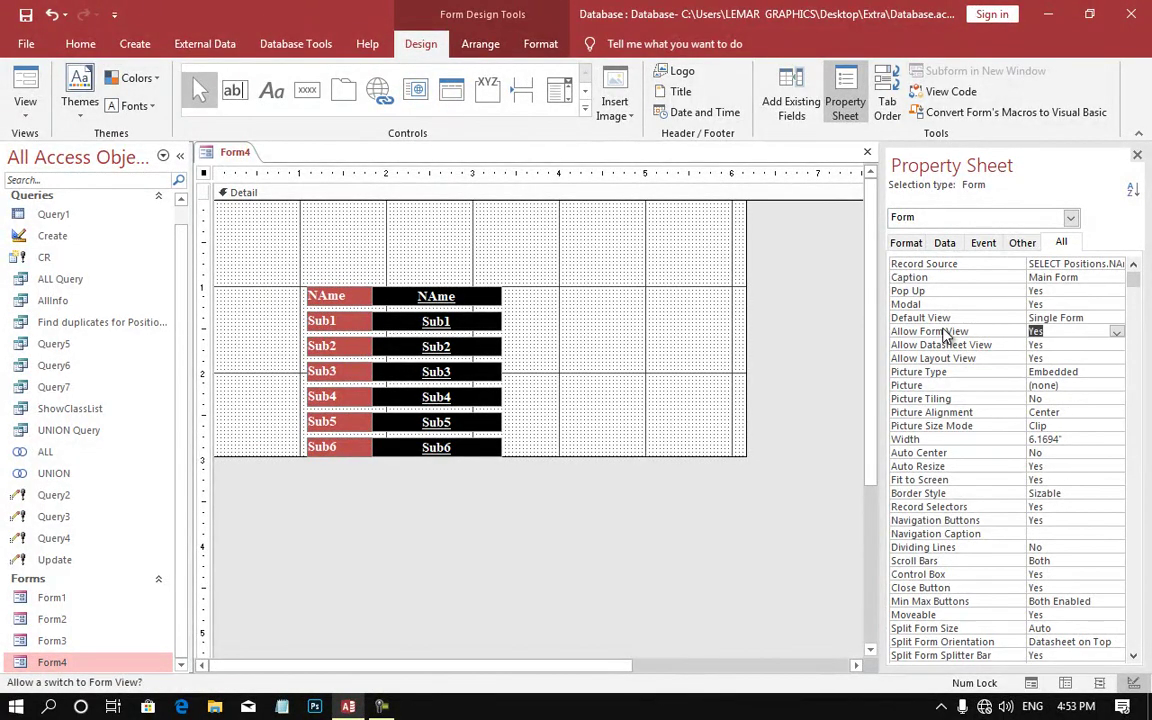
- Set Allow Datasheet View to No and check the View dropdown's available views
left_click(998, 345)
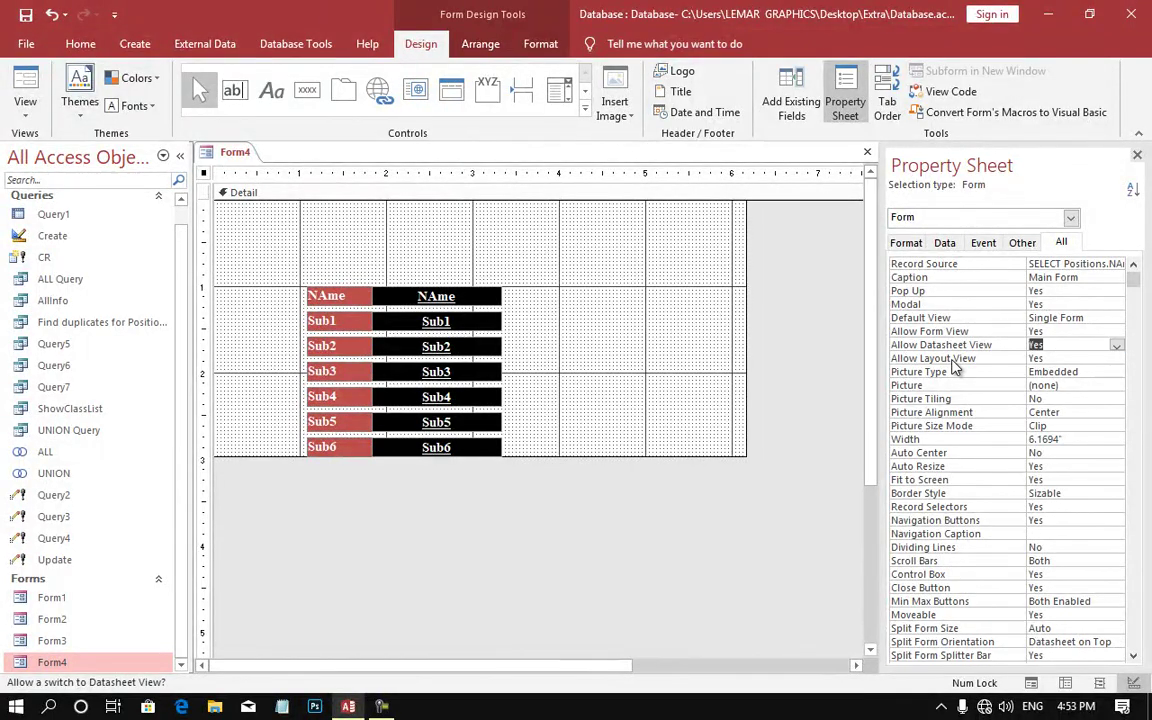
left_click(1025, 360)
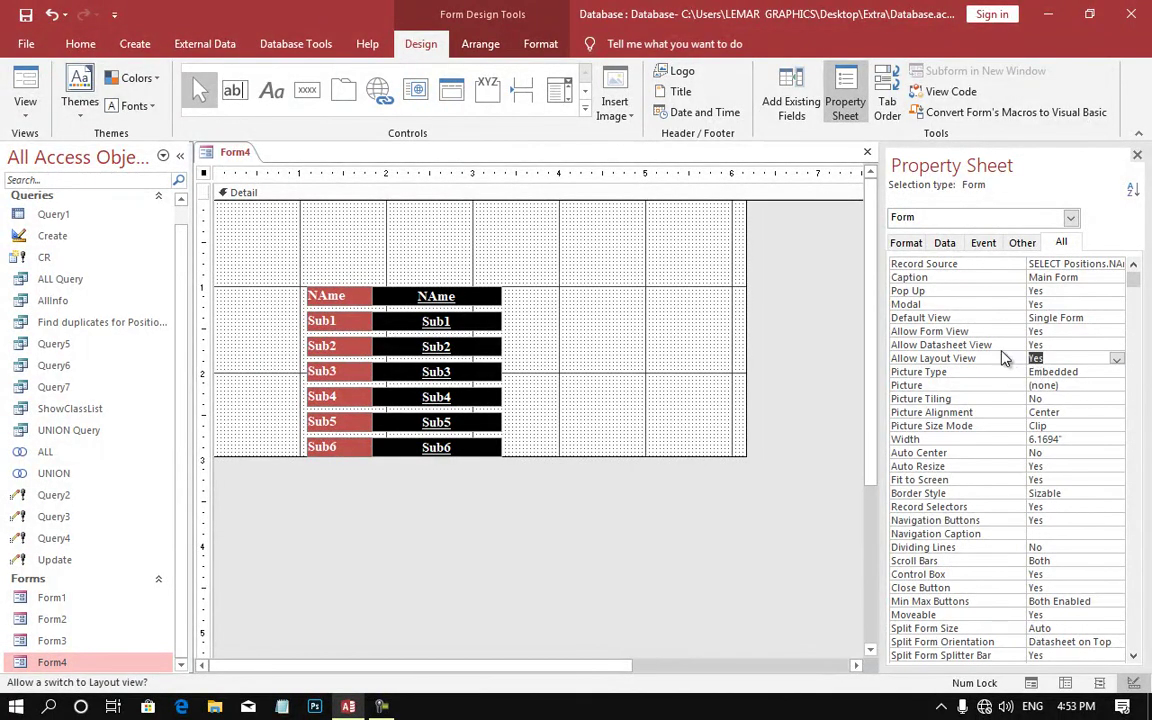
left_click(1010, 345)
left_click(1117, 345)
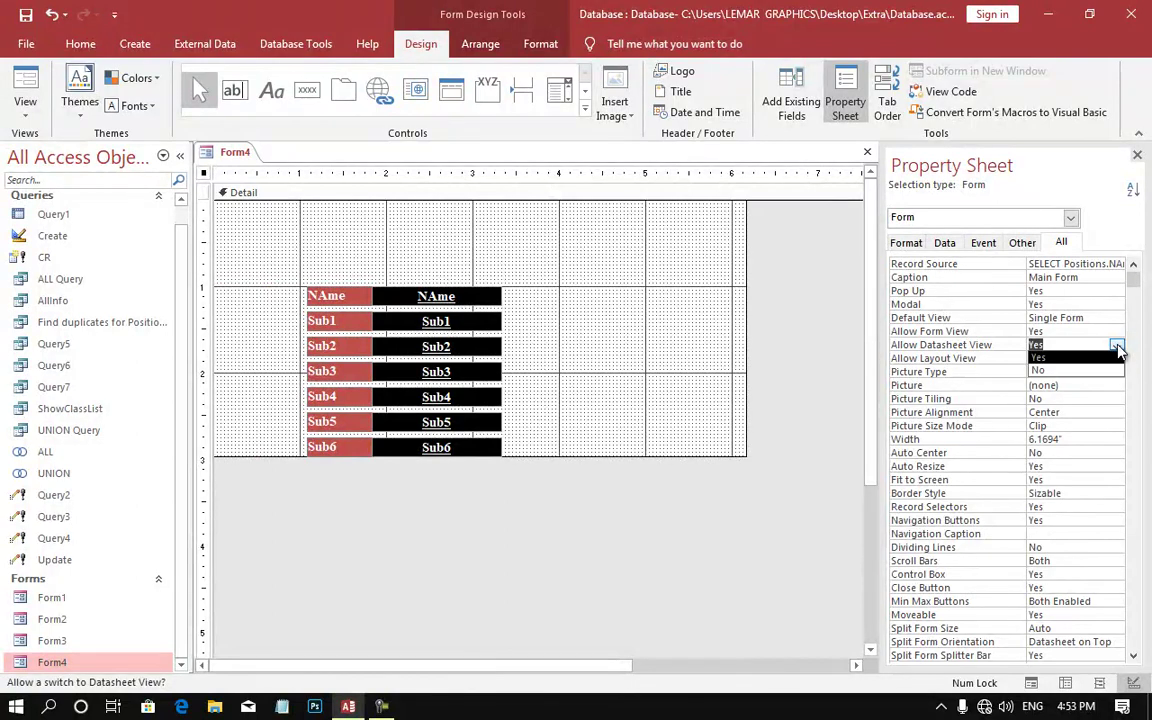
left_click(1032, 370)
left_click(985, 360)
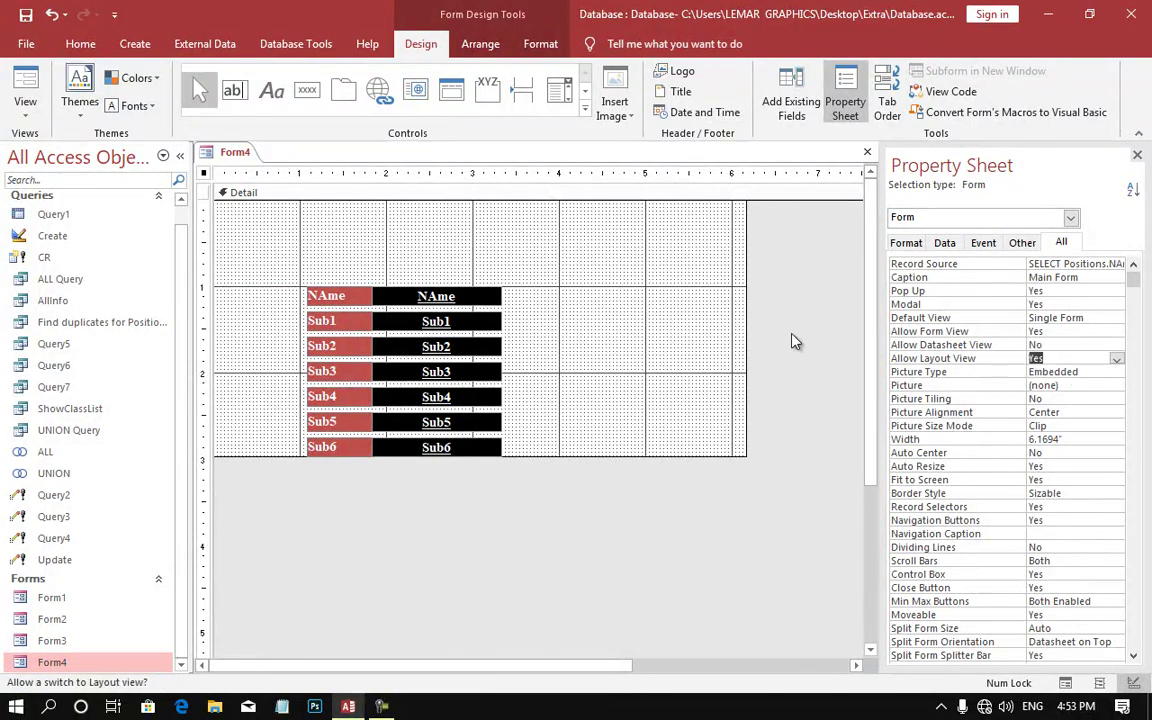
left_click(27, 112)
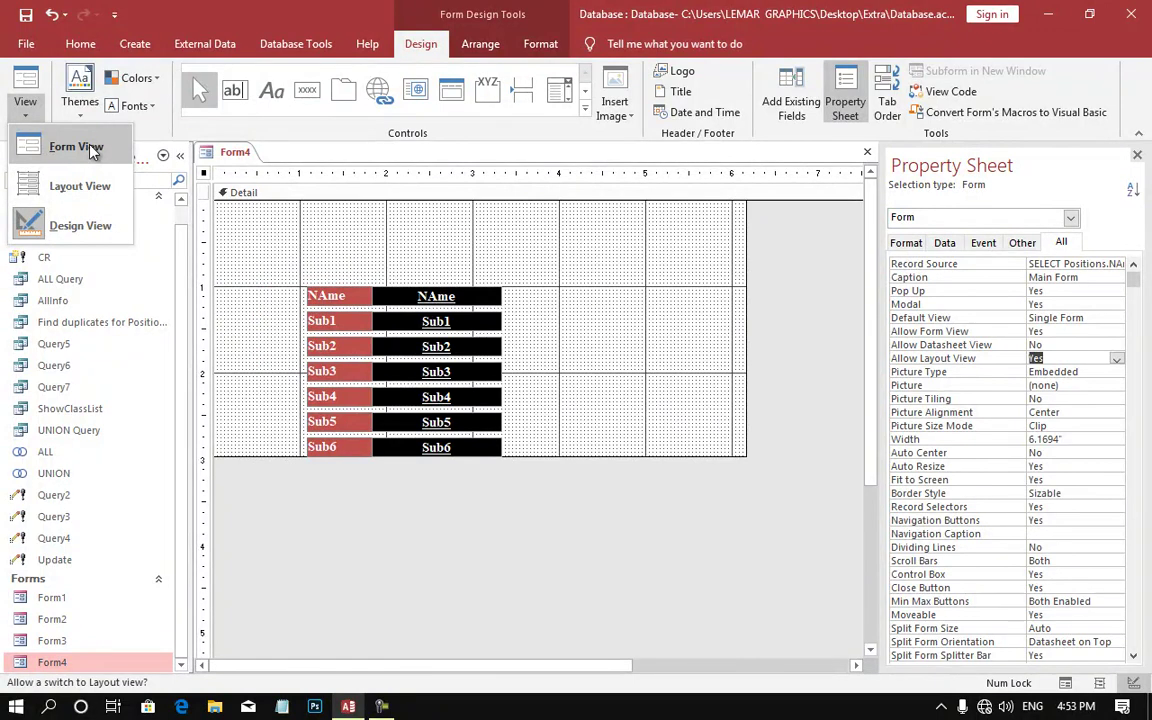
- Set Allow Datasheet View back to Yes and recheck the available views
left_click(985, 333)
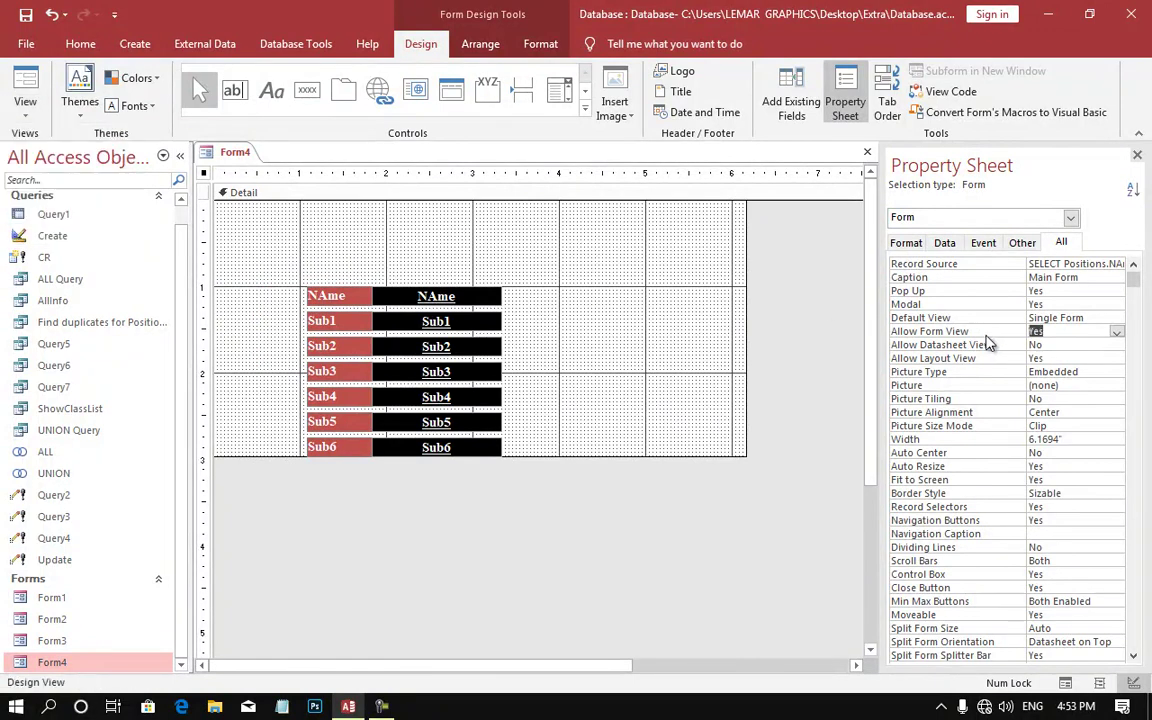
left_click(988, 344)
left_click(1117, 345)
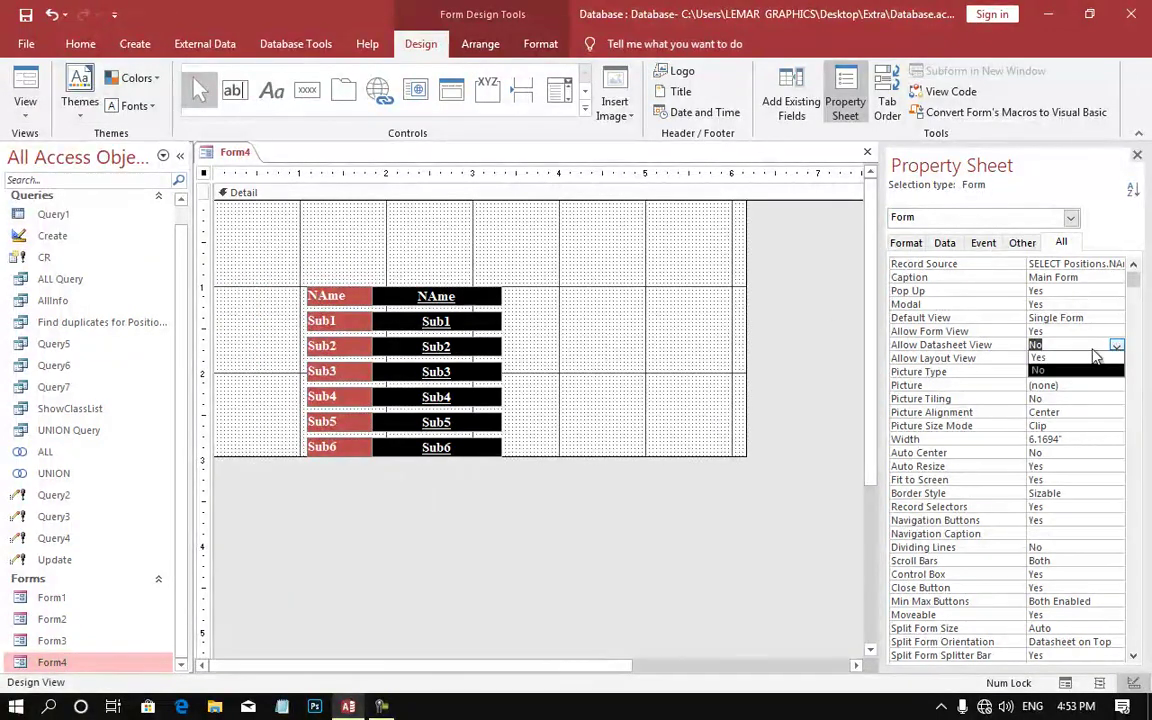
left_click(1045, 357)
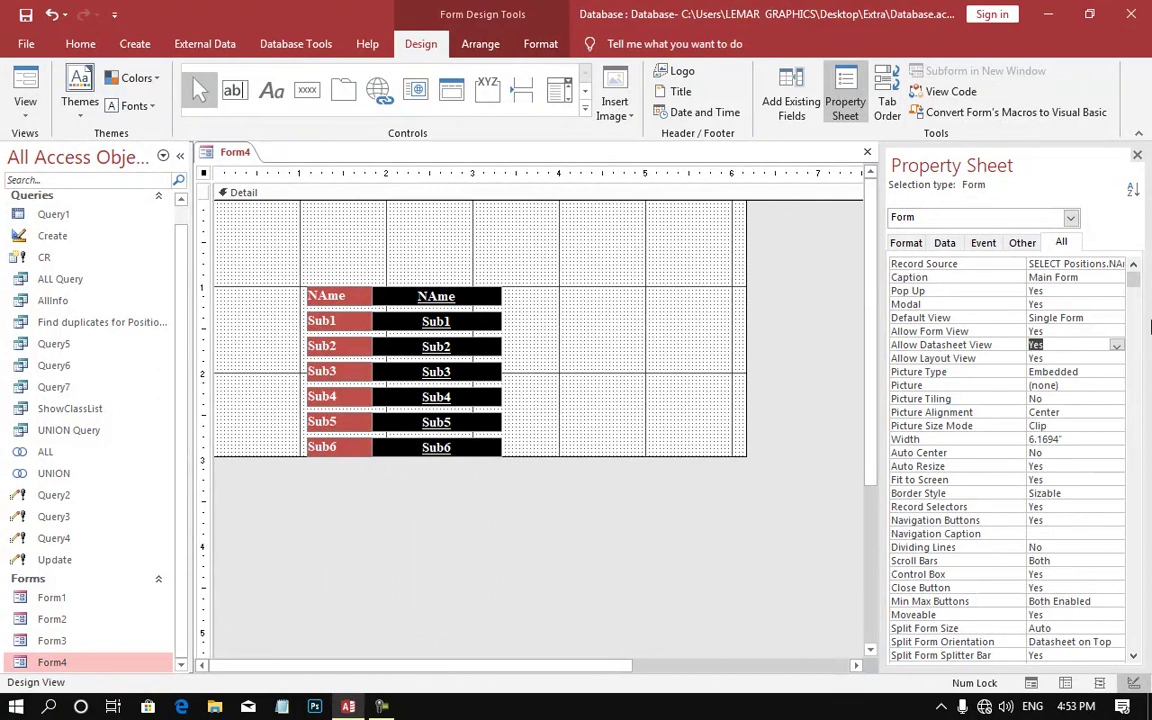
key("Return")
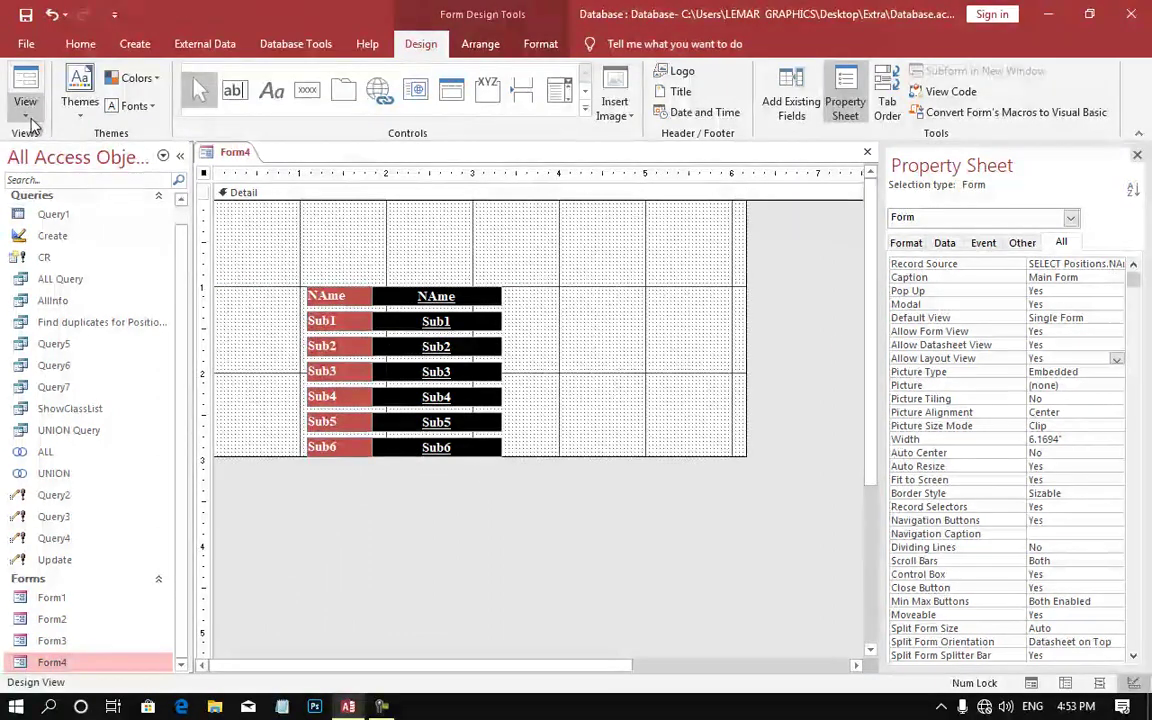
left_click(25, 105)
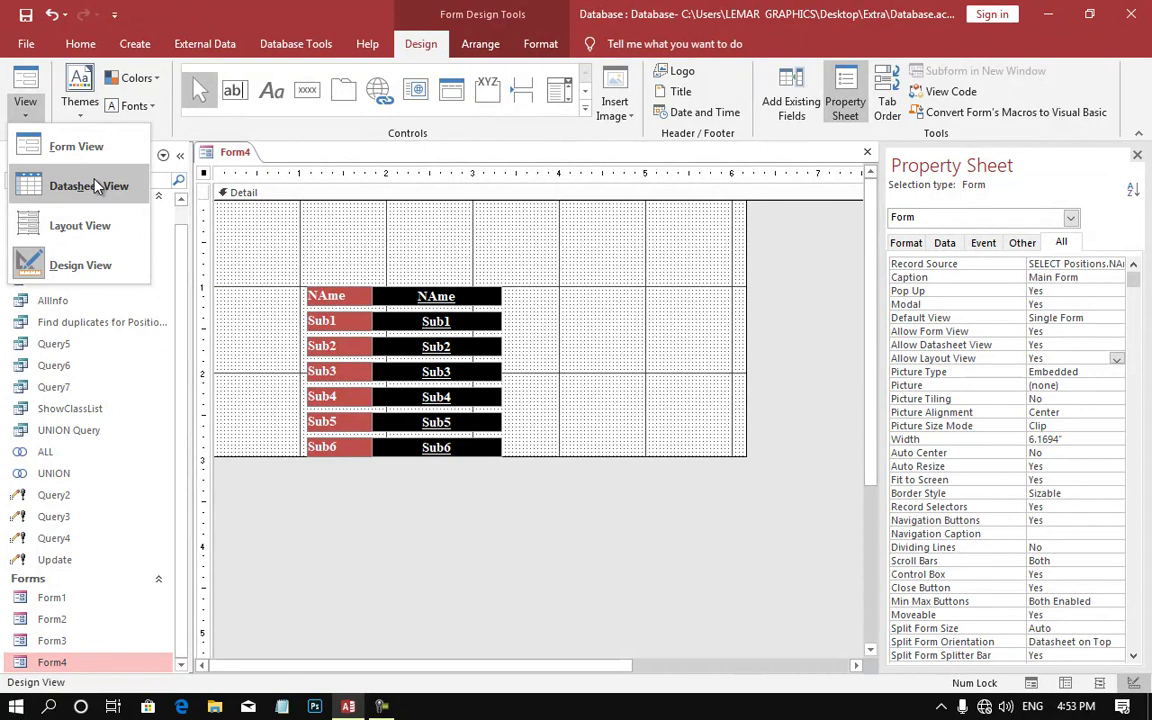
- Set Allow Datasheet View to No again and open the View list to confirm
left_click(995, 333)
left_click(1003, 345)
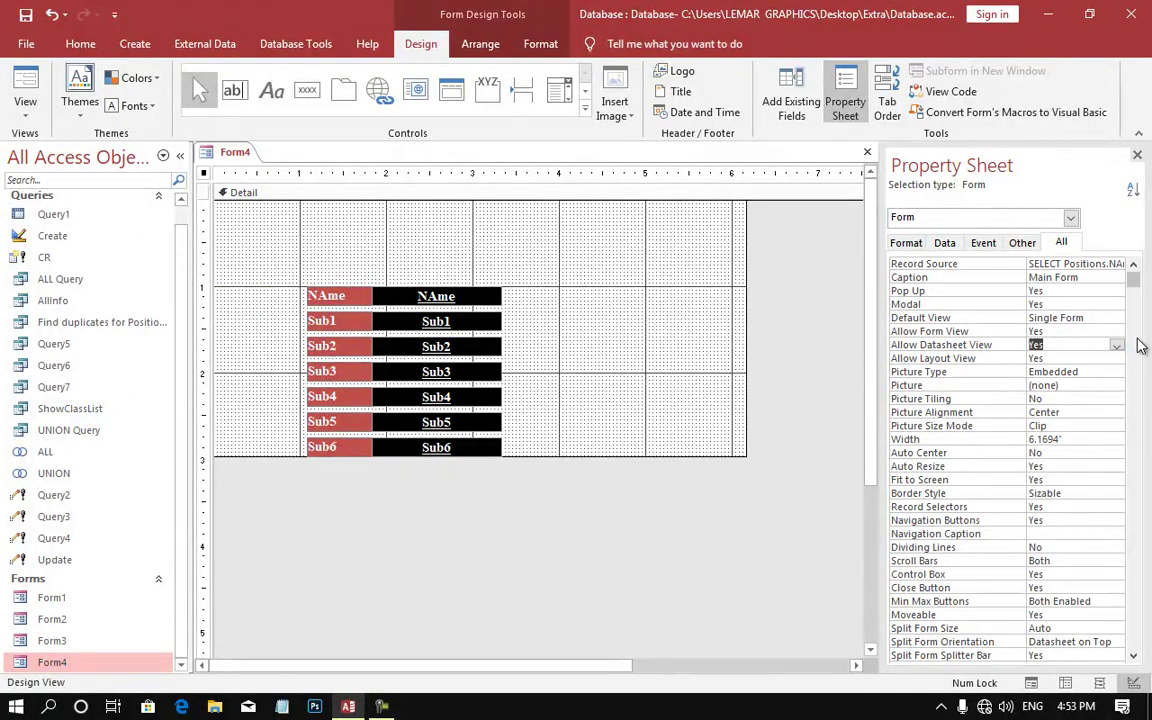
left_click(1116, 345)
left_click(1080, 370)
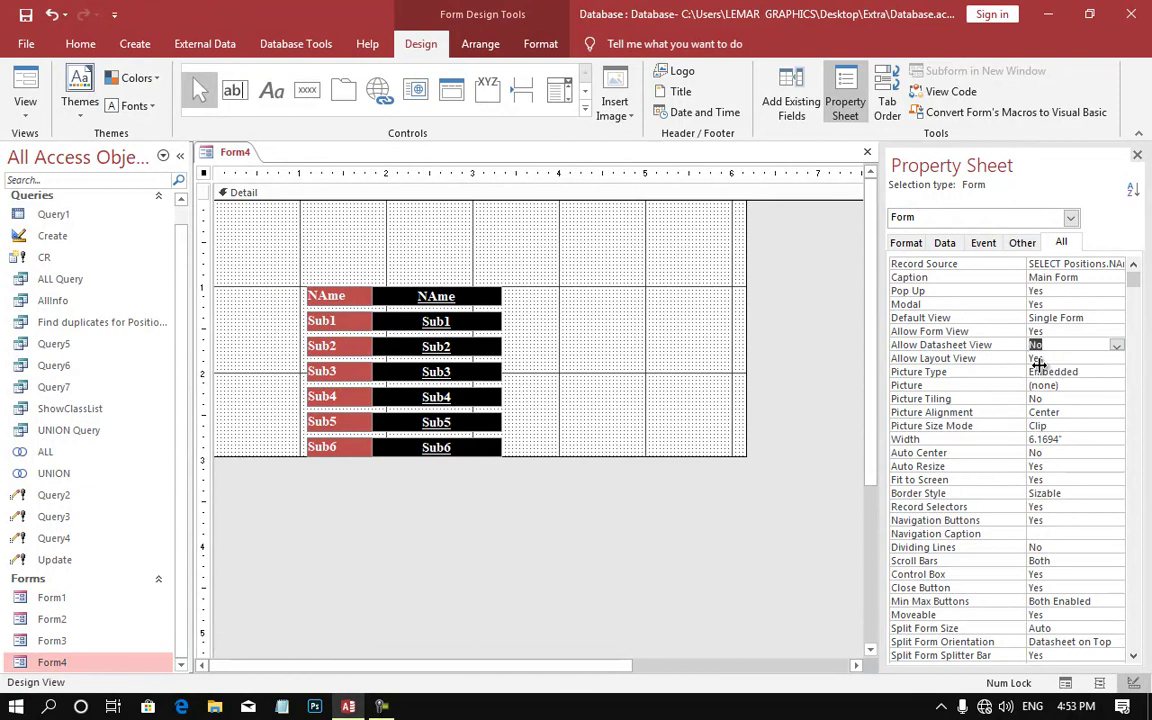
left_click(966, 359)
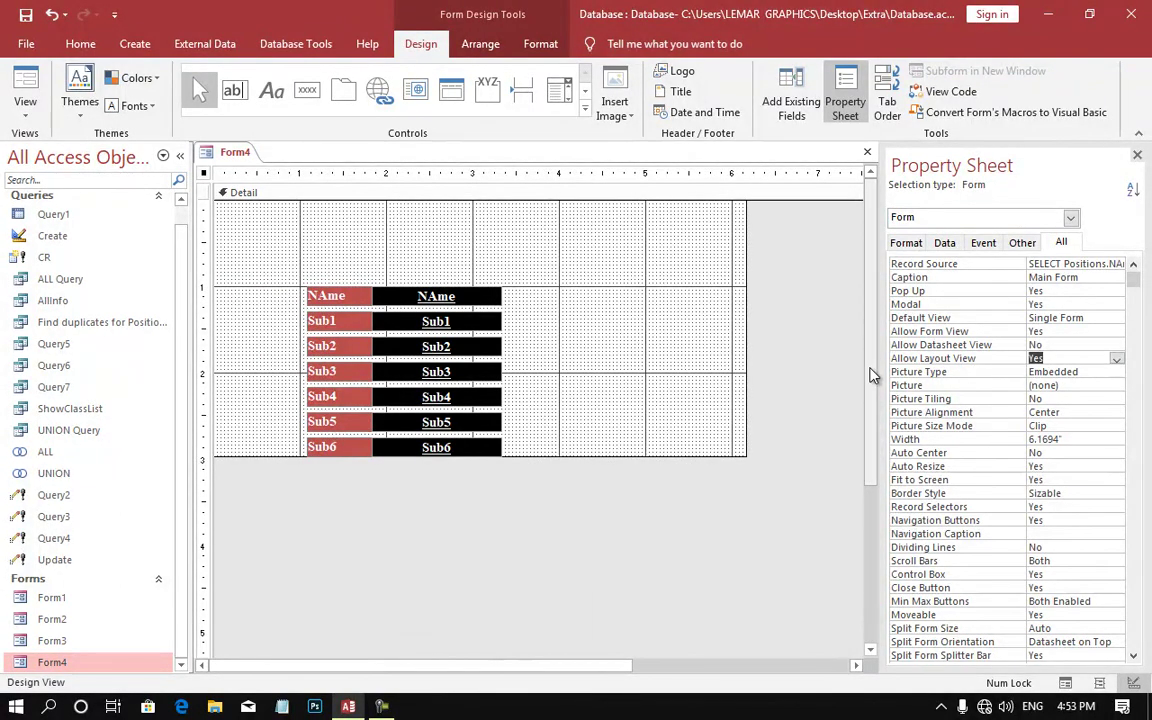
left_click(25, 112)
- In Layout View, move the Wahid name box and its NAme label to the top of the form
left_click(75, 181)
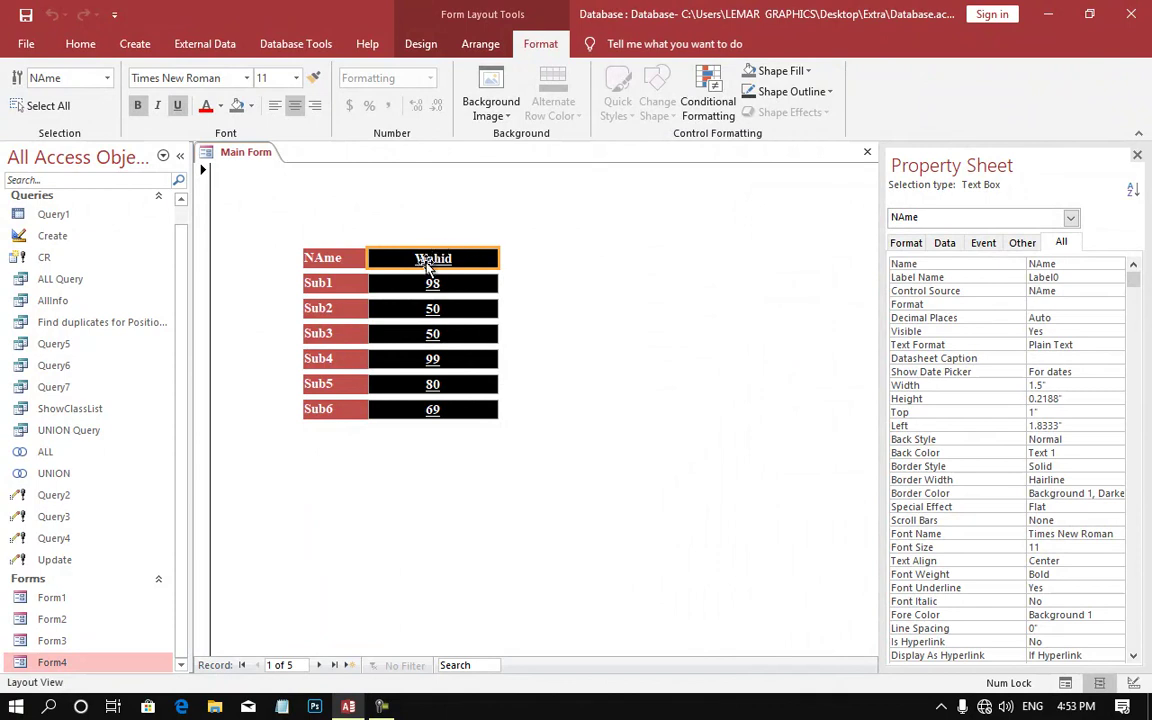
left_click(421, 312)
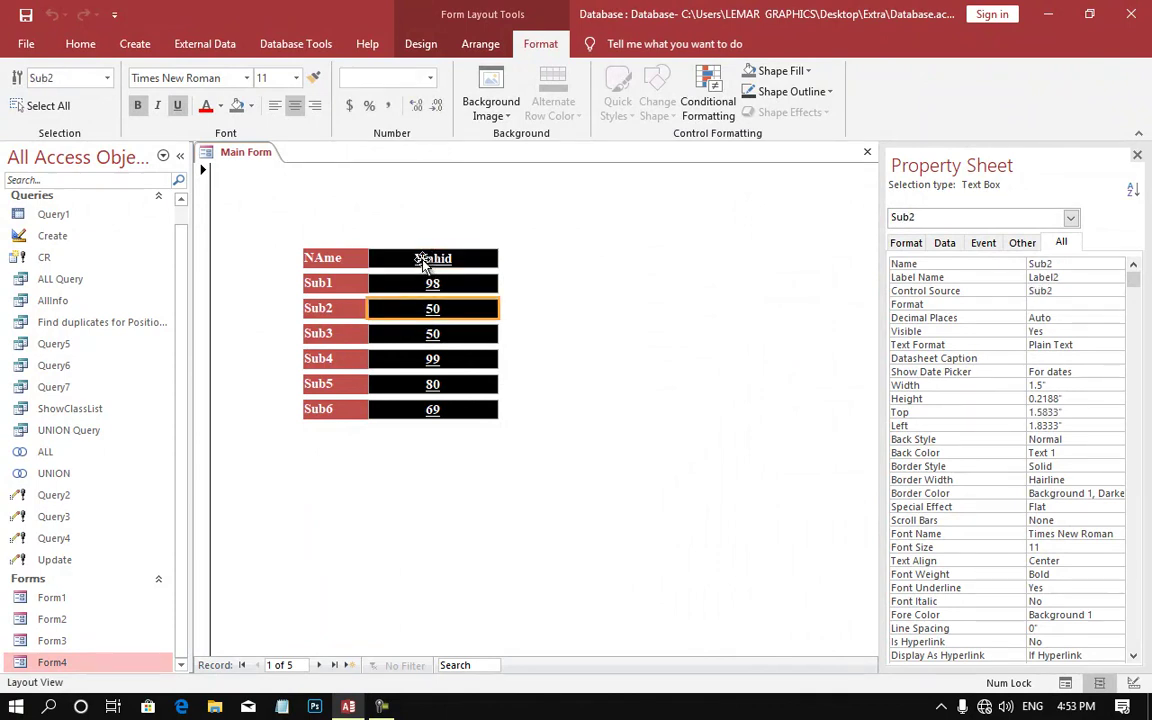
left_click_drag(421, 261, 413, 193)
left_click(329, 250)
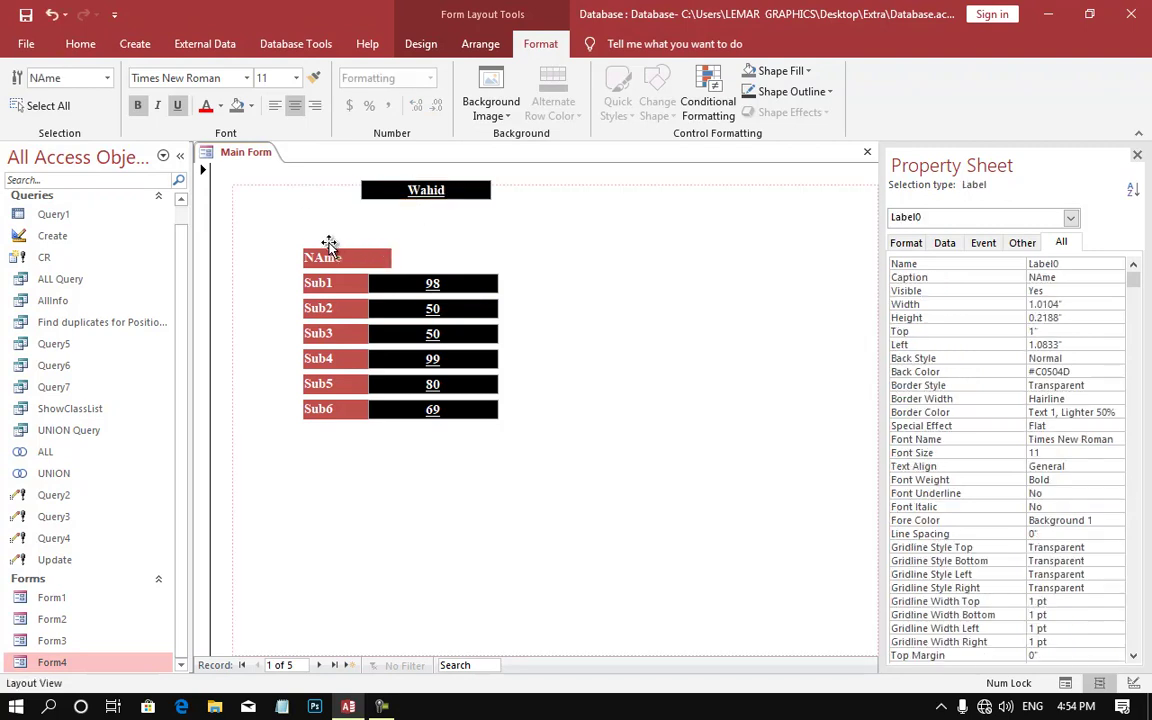
left_click_drag(329, 244, 301, 197)
- Stagger the Sub1 label above its 98 value near the name field, then return to Design View
left_click_drag(375, 283, 393, 236)
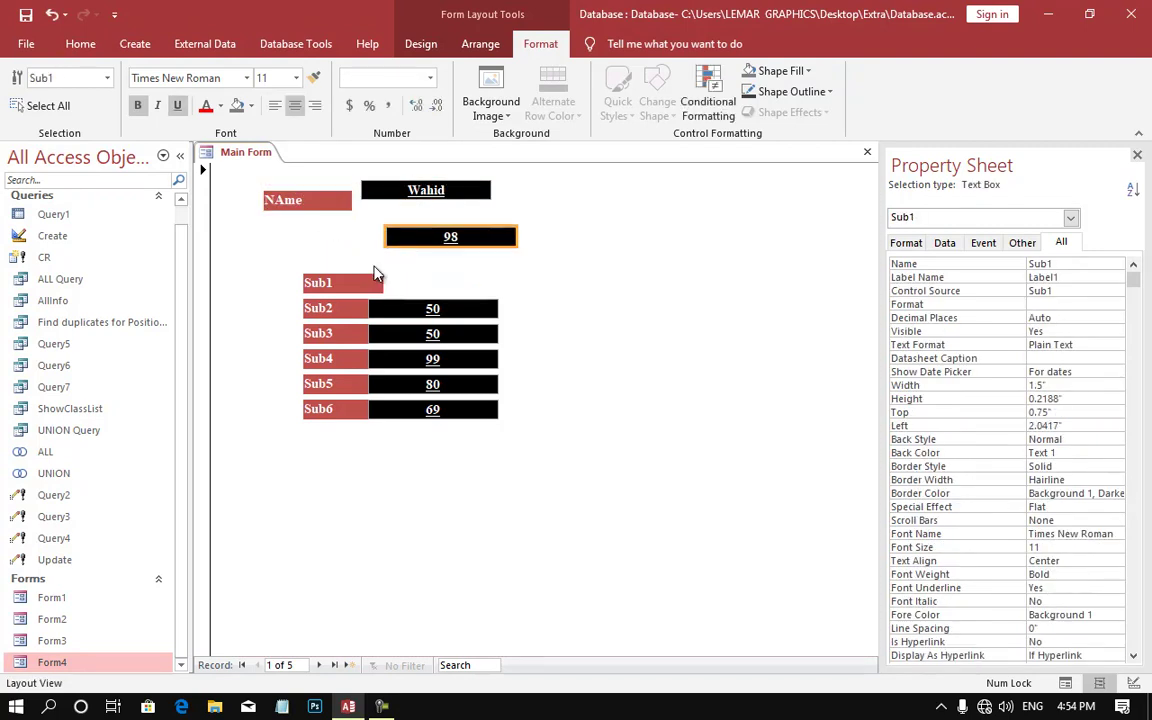
left_click_drag(365, 190, 267, 219)
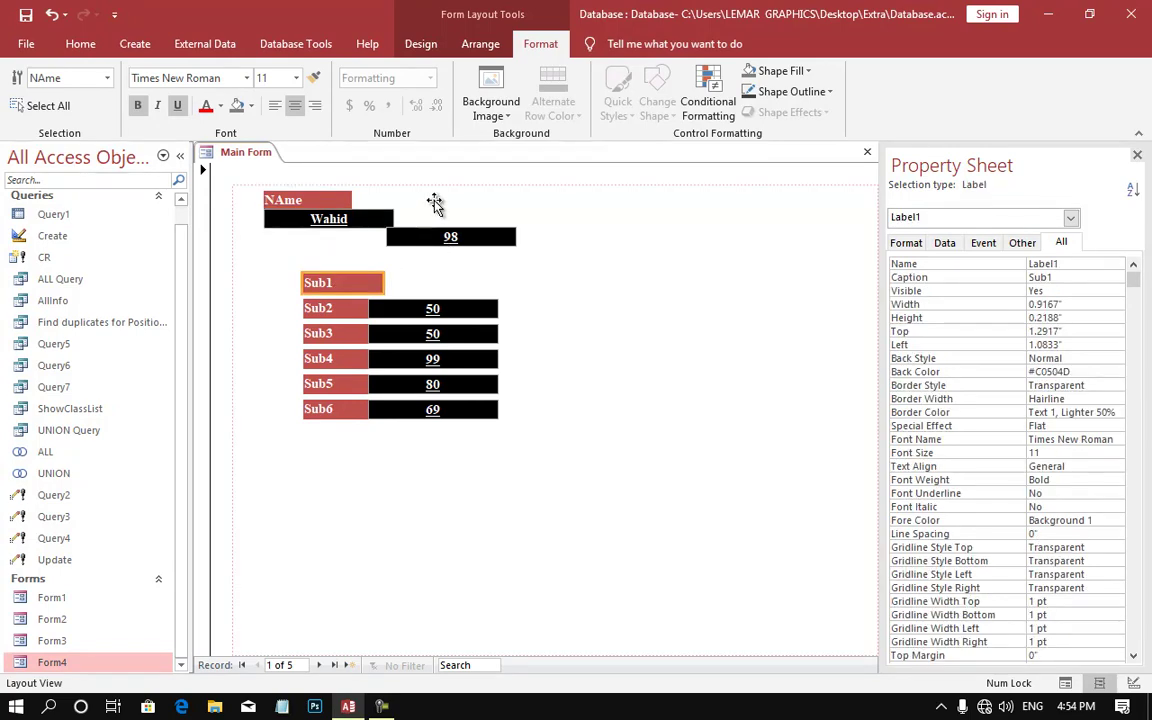
mouse_move(334, 284)
left_mouse_down()
mouse_move(420, 216)
mouse_move(400, 262)
left_mouse_up()
left_click(425, 218)
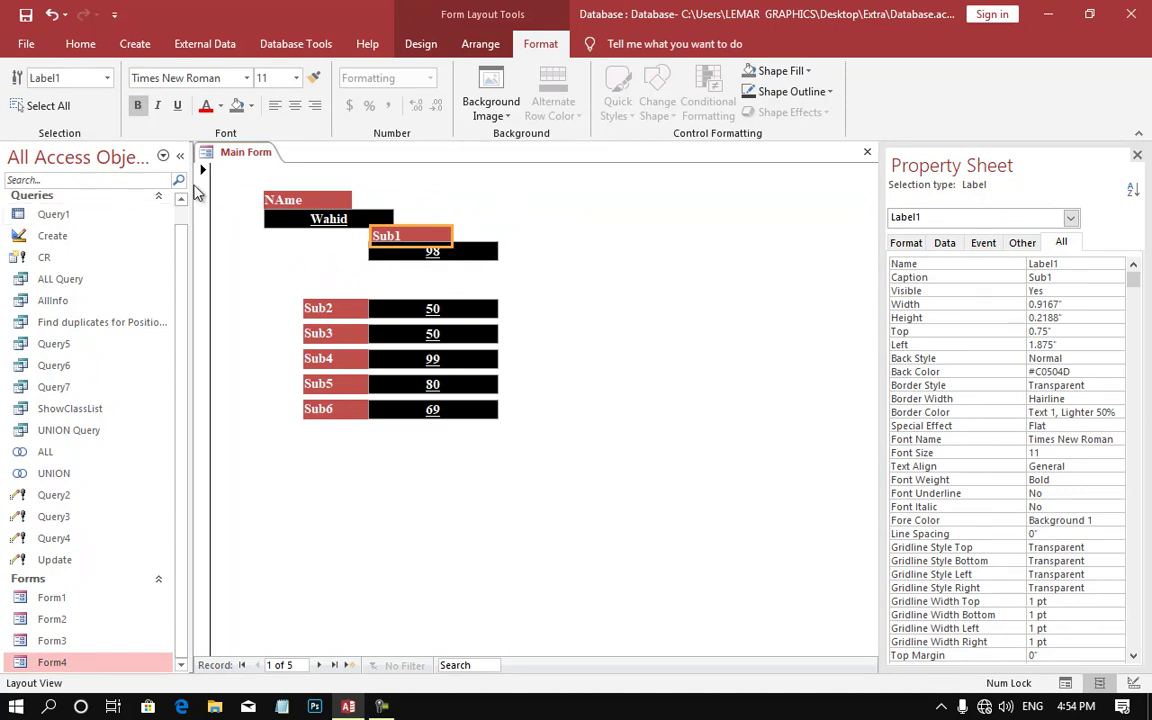
right_click(275, 179)
left_click(332, 224)
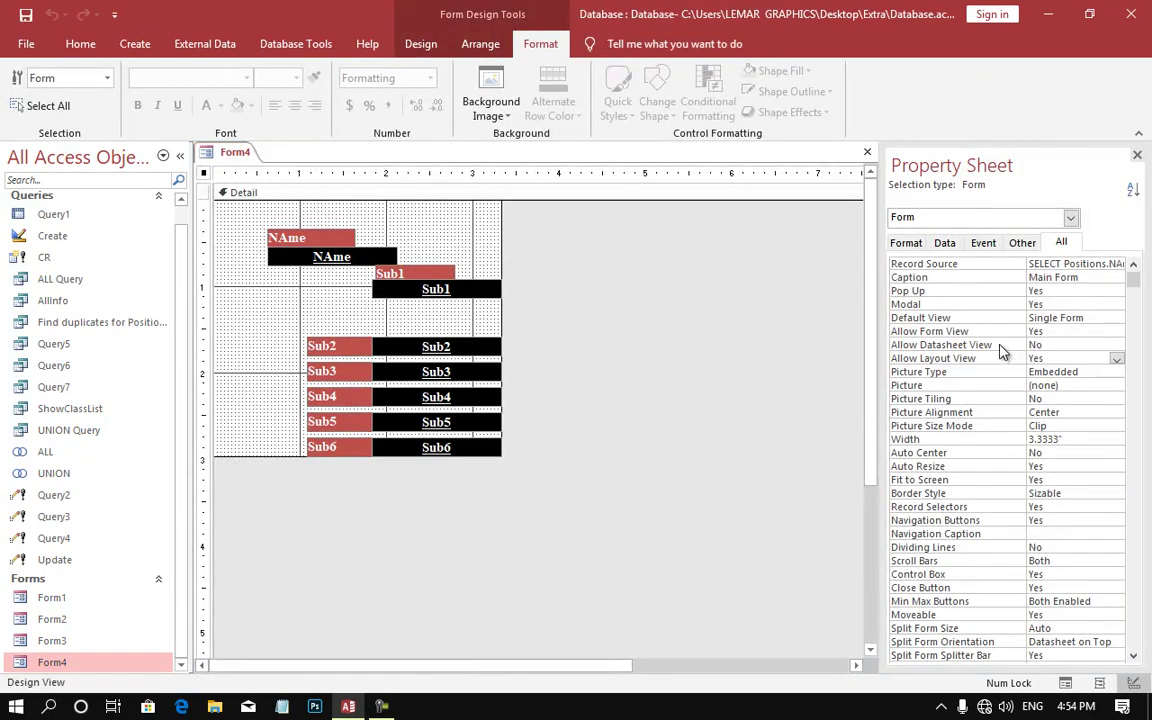
left_click(1072, 358)
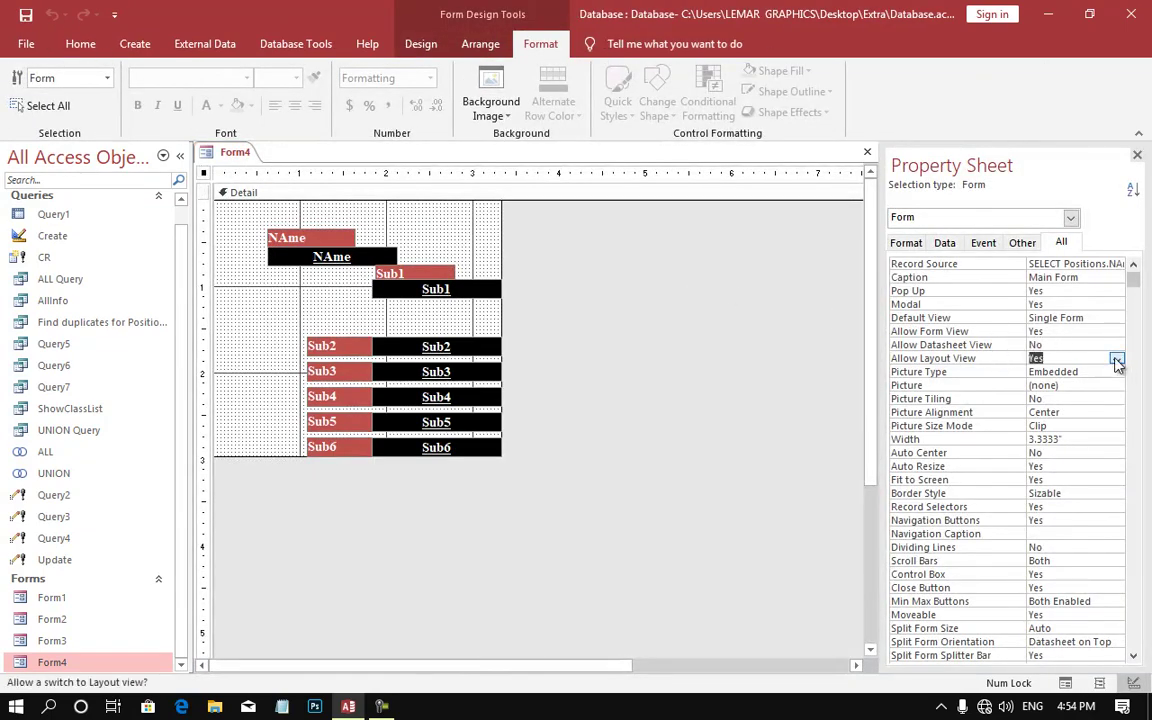
left_click(1116, 358)
left_click(1064, 385)
left_click(978, 372)
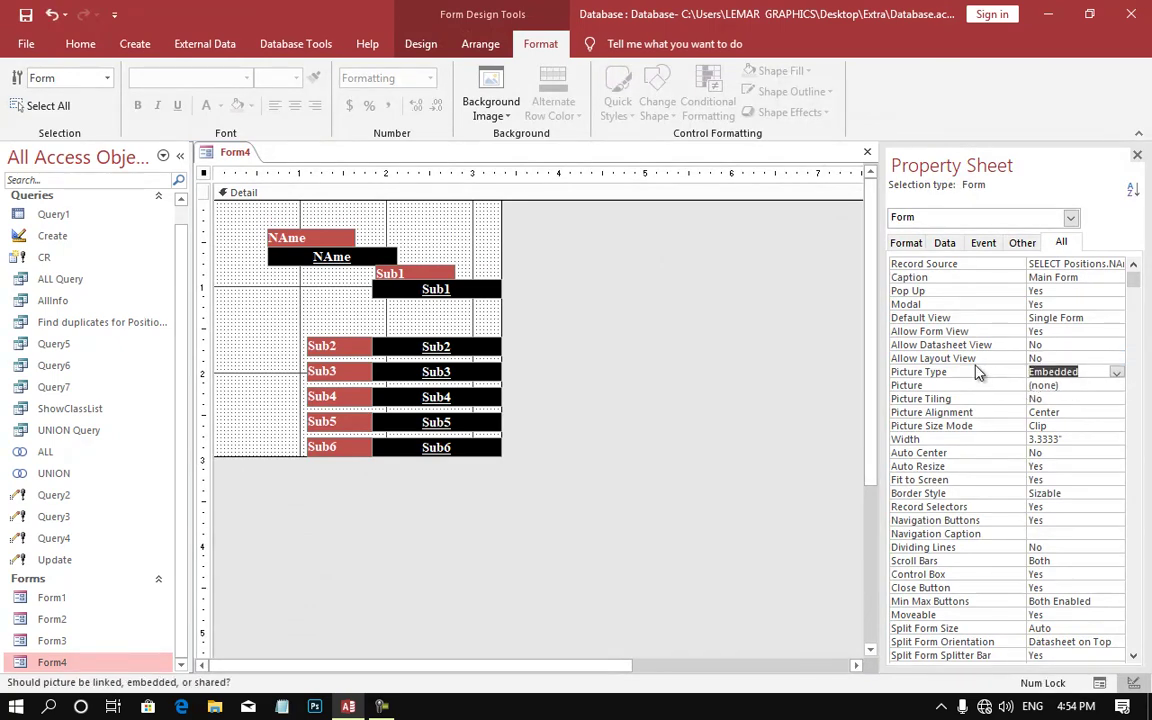
left_click(418, 44)
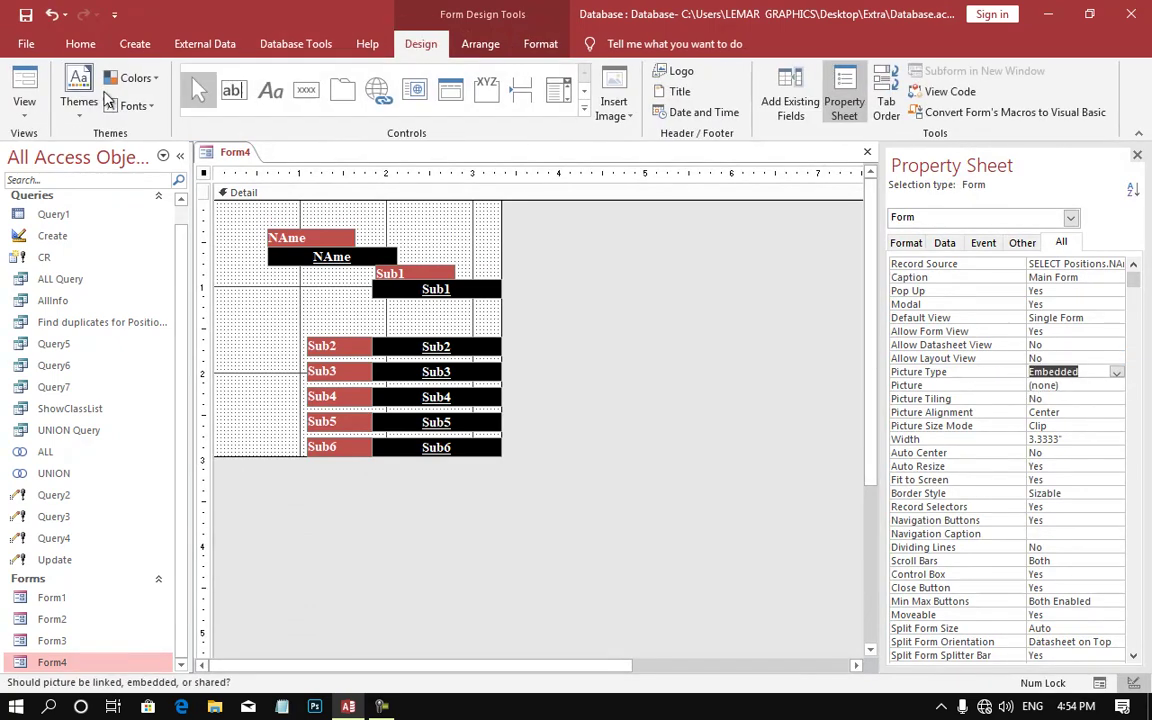
left_click(22, 88)
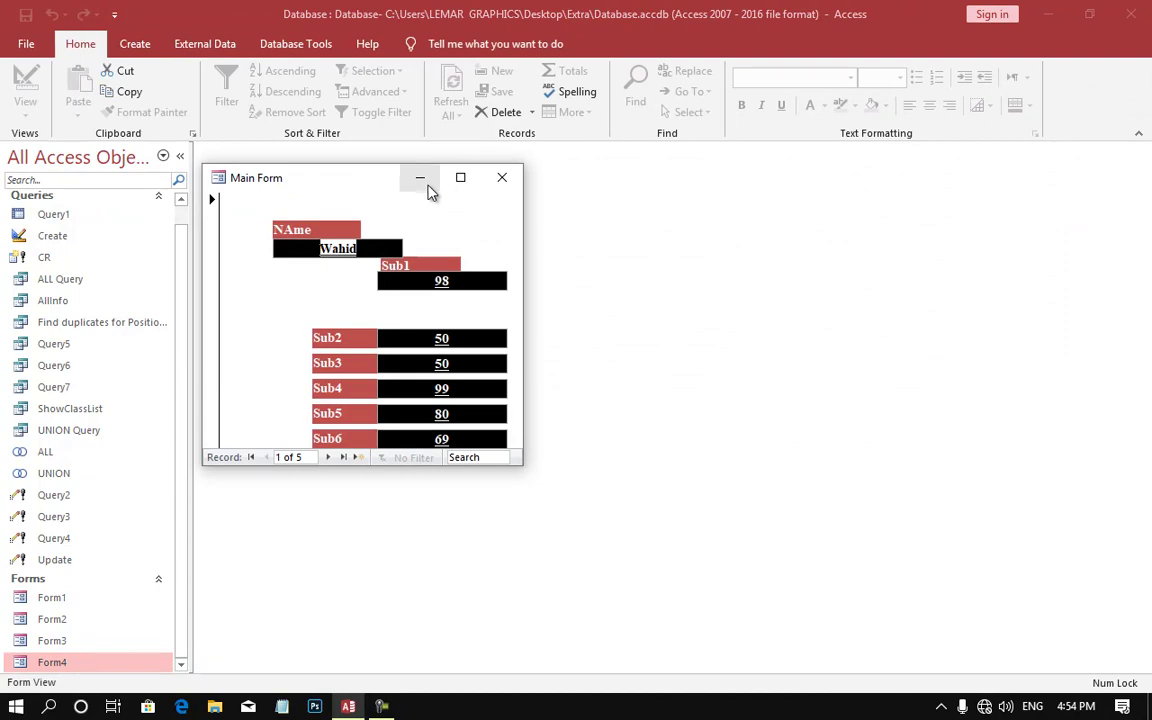
right_click(343, 188)
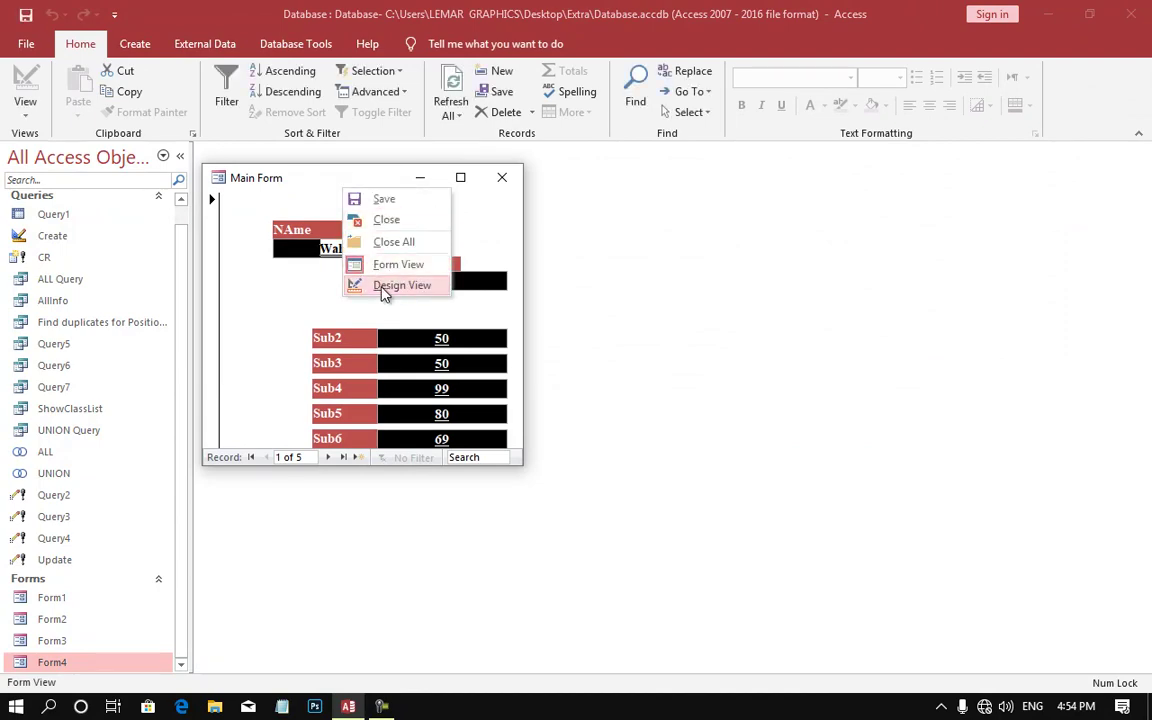
left_click(389, 286)
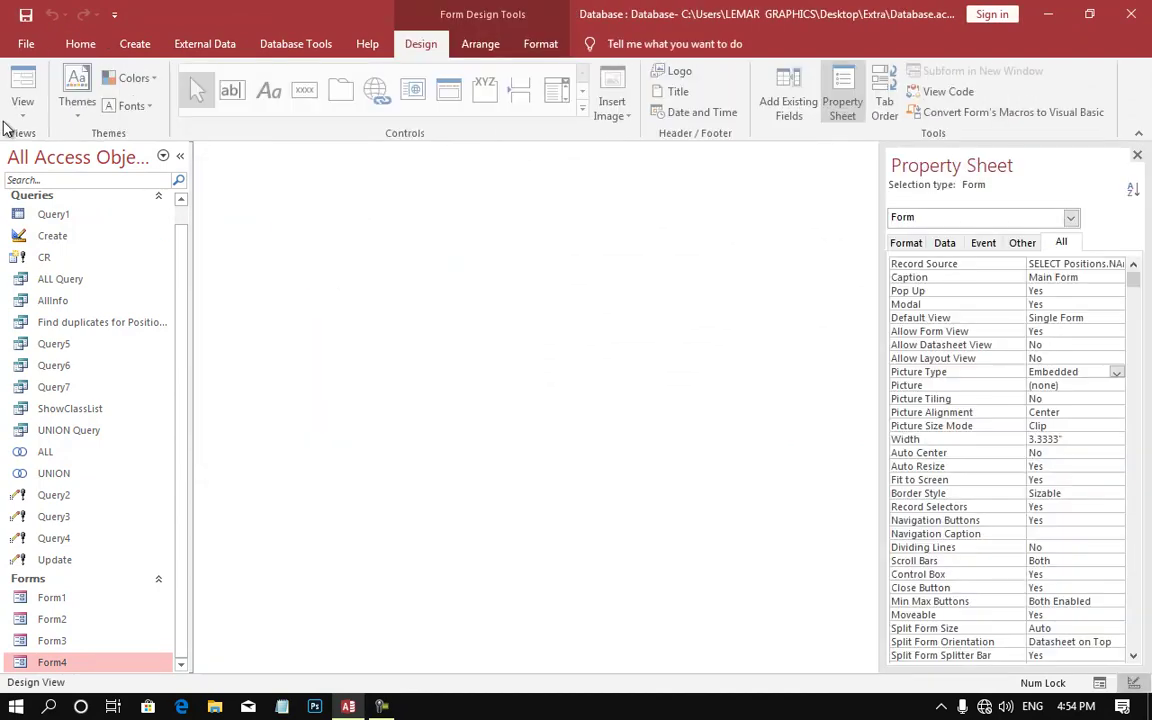
left_click(25, 112)
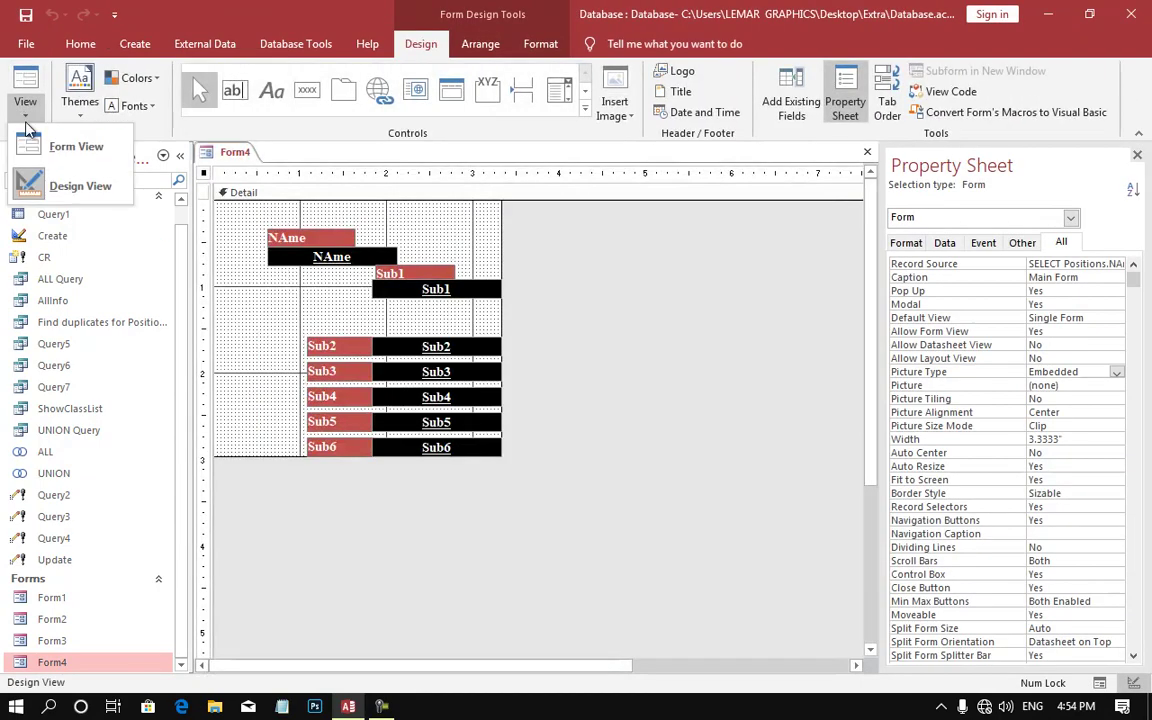
left_click(935, 360)
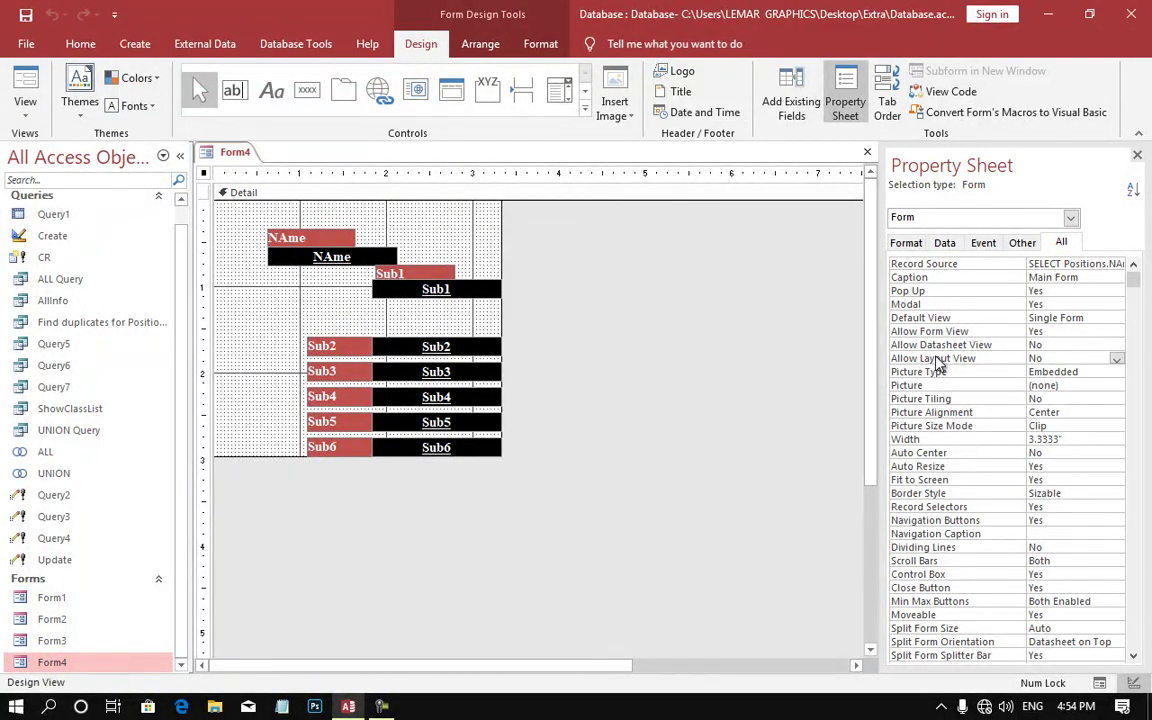
left_click(940, 347)
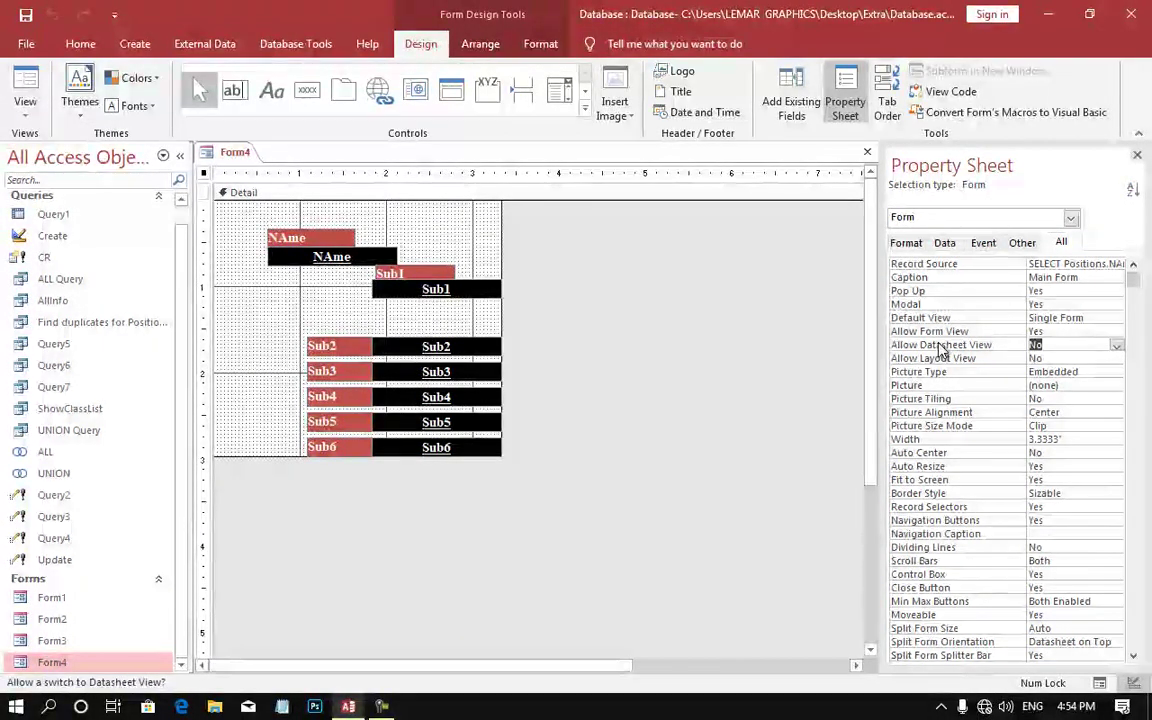
left_click(940, 333)
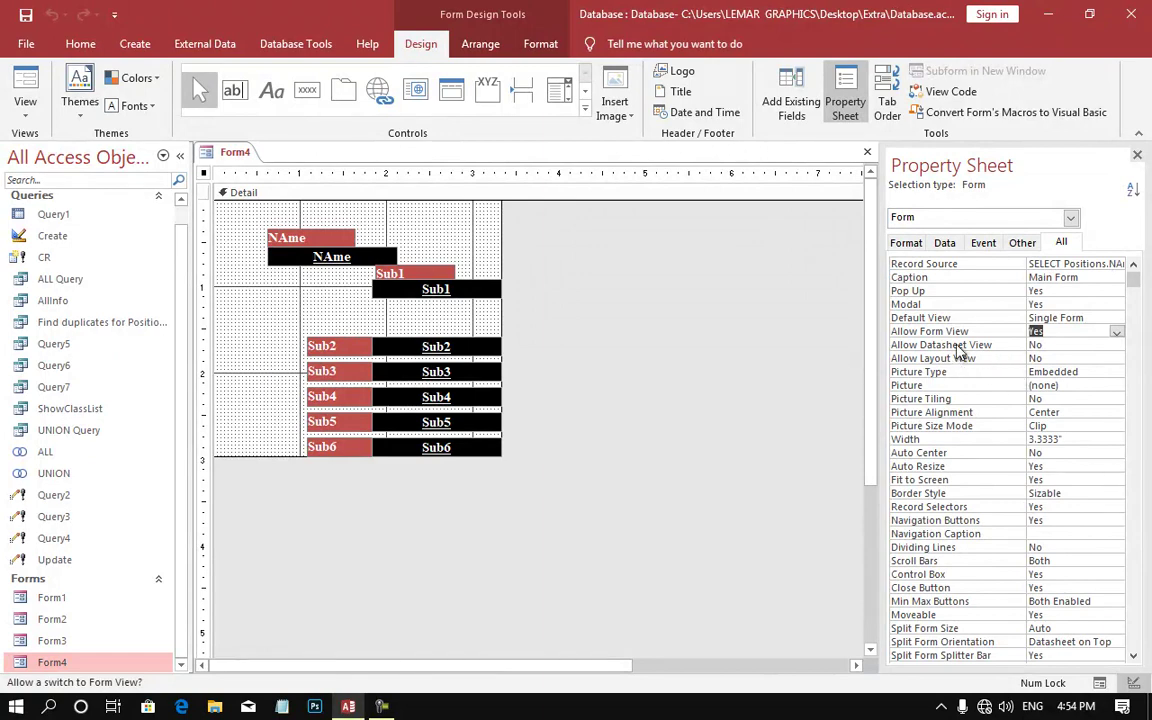
left_click(925, 386)
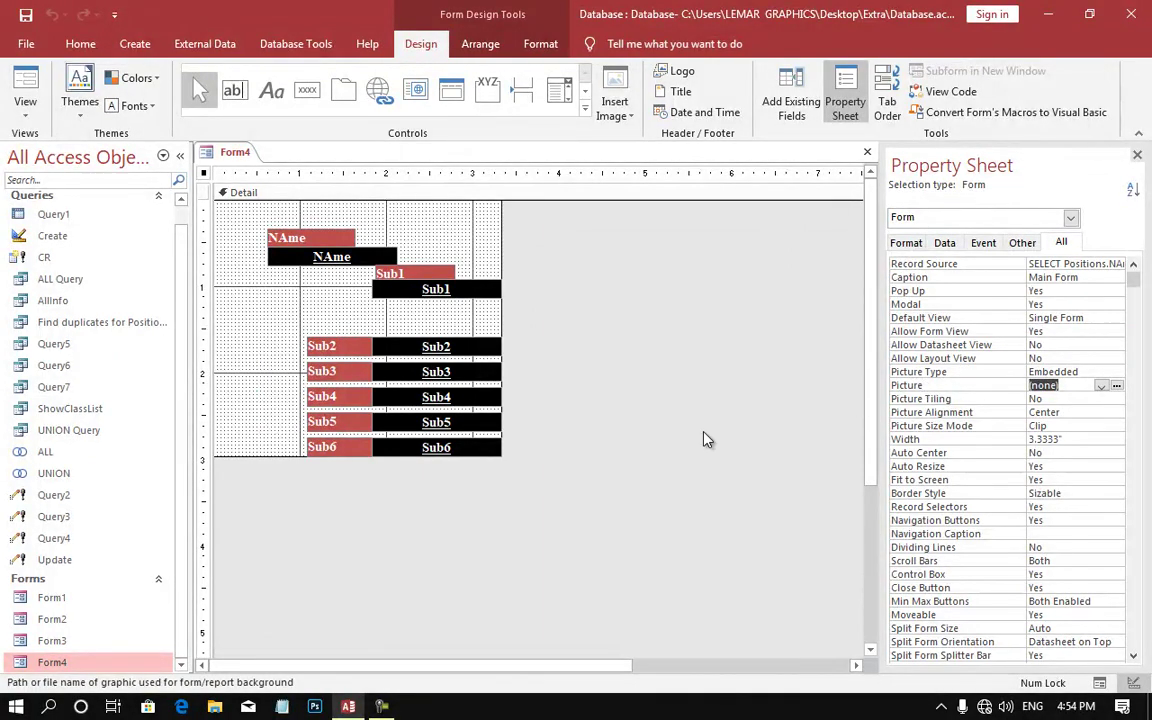
- Widen Form4 to about 6.75 inches, set 5.jpg from Pictures as its background, and preview it
left_click_drag(503, 458, 797, 591)
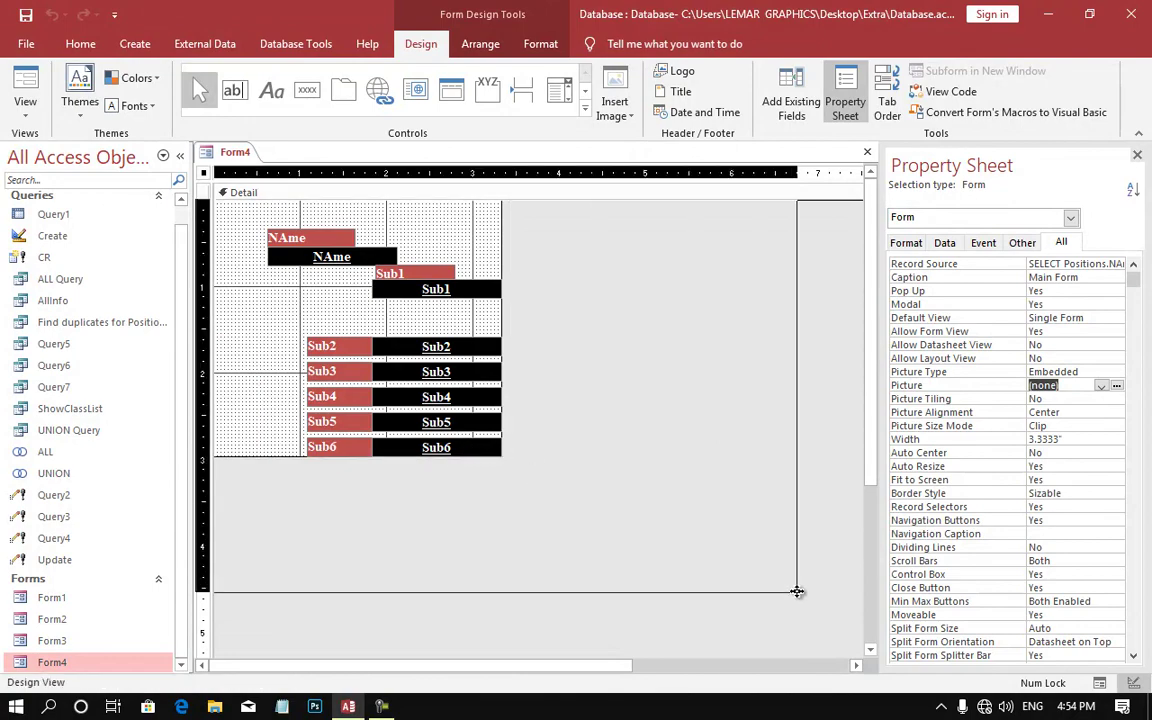
left_click(1101, 388)
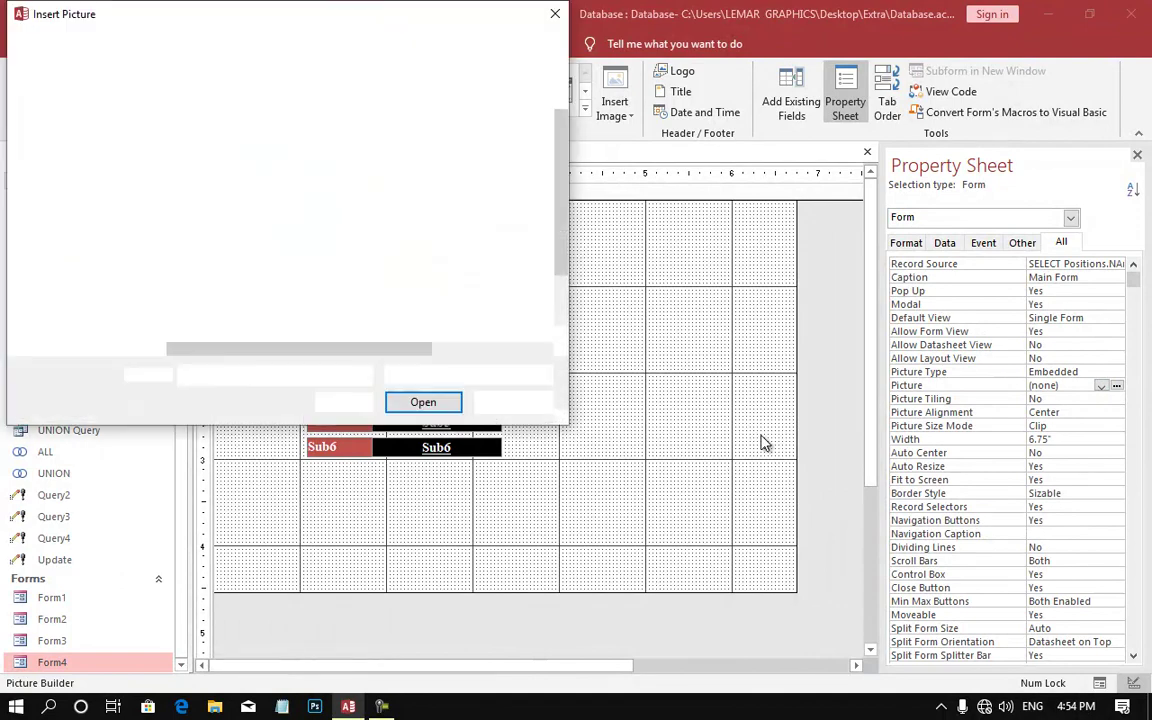
left_click(73, 269)
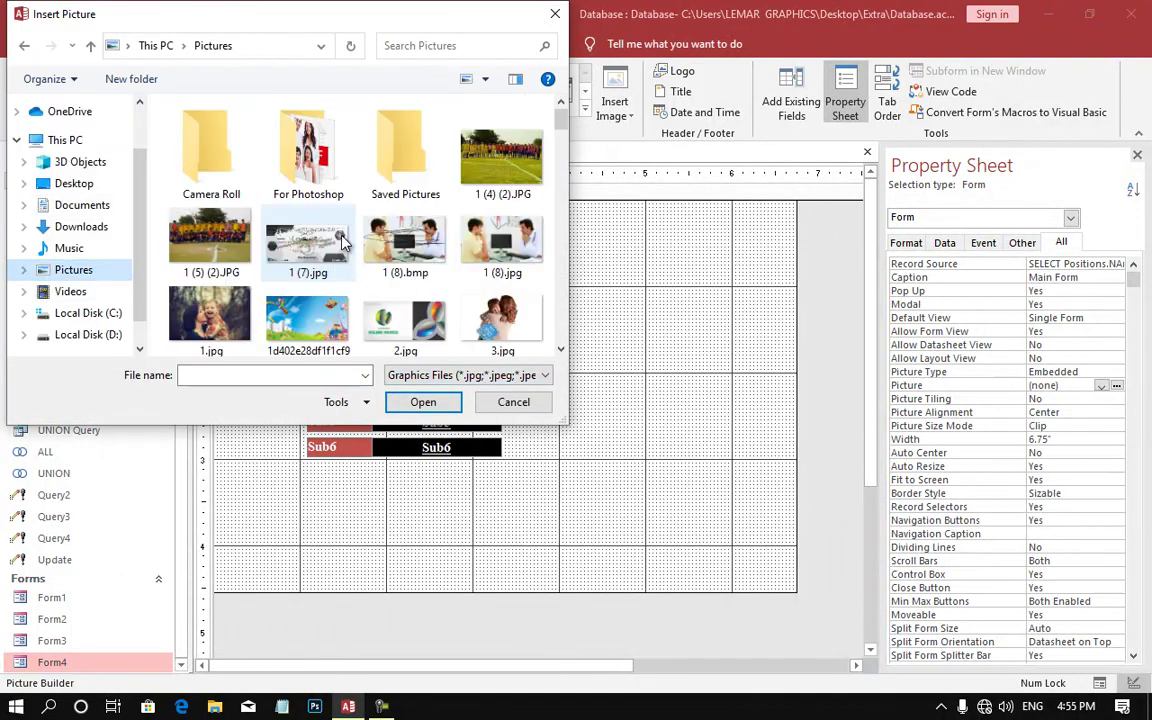
scroll(368, 287, "down", 5)
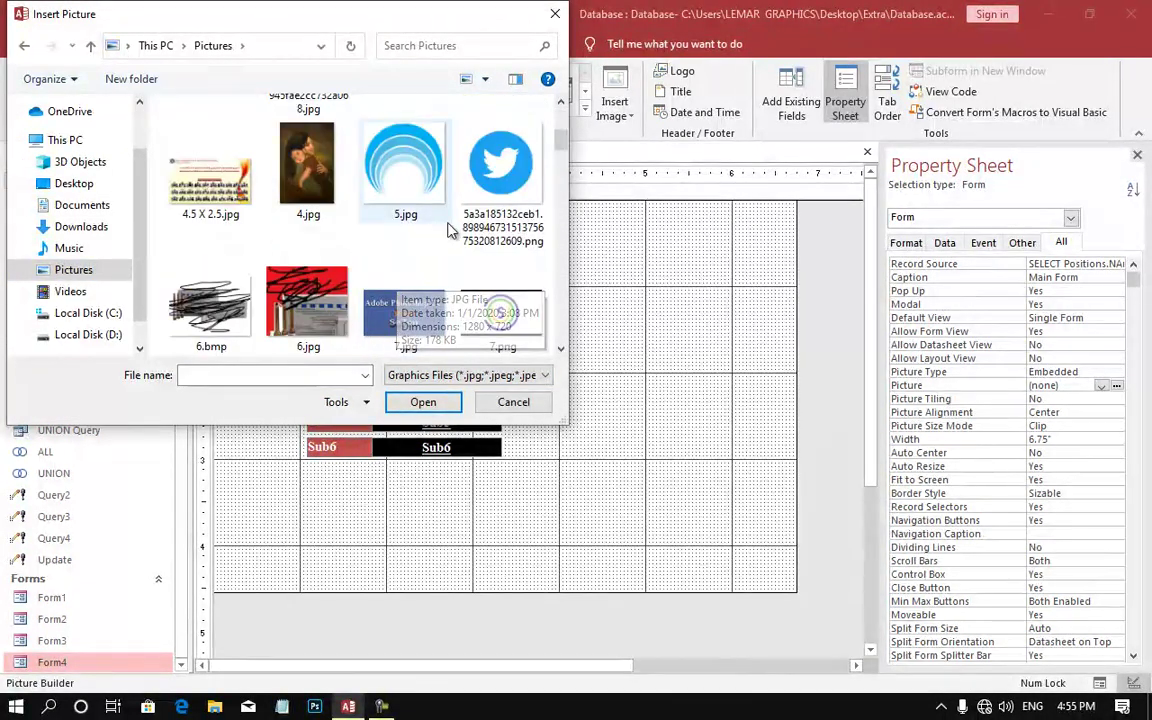
left_click(408, 172)
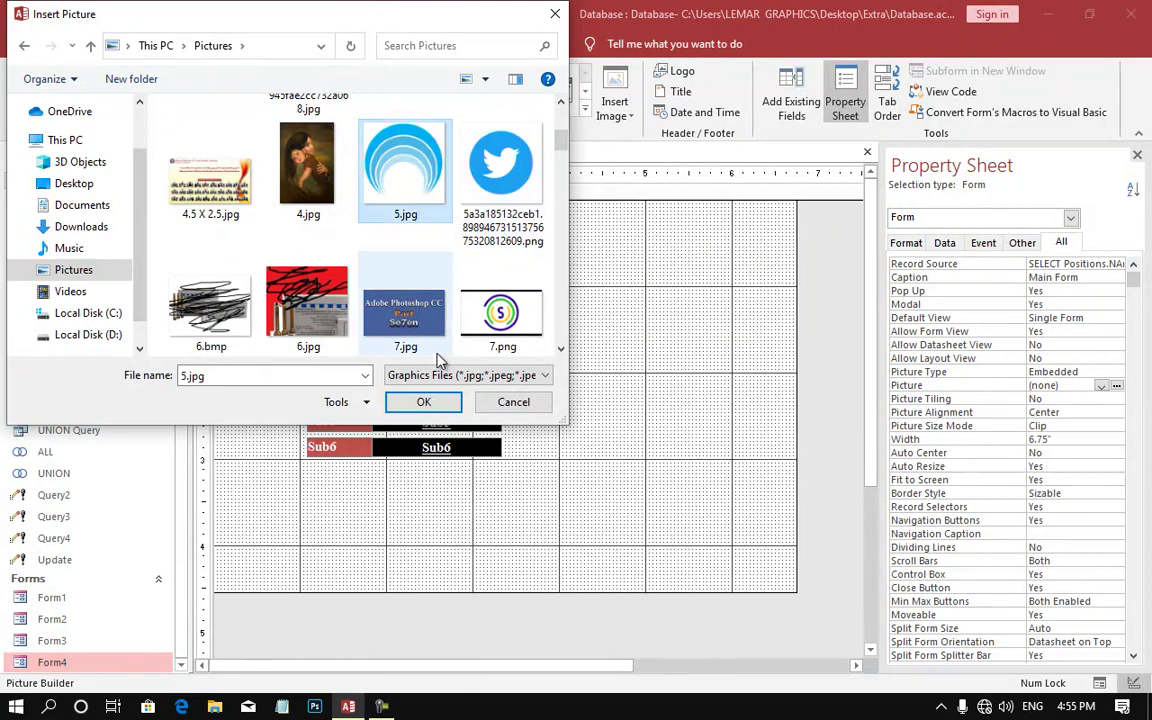
left_click(423, 402)
key("F5")
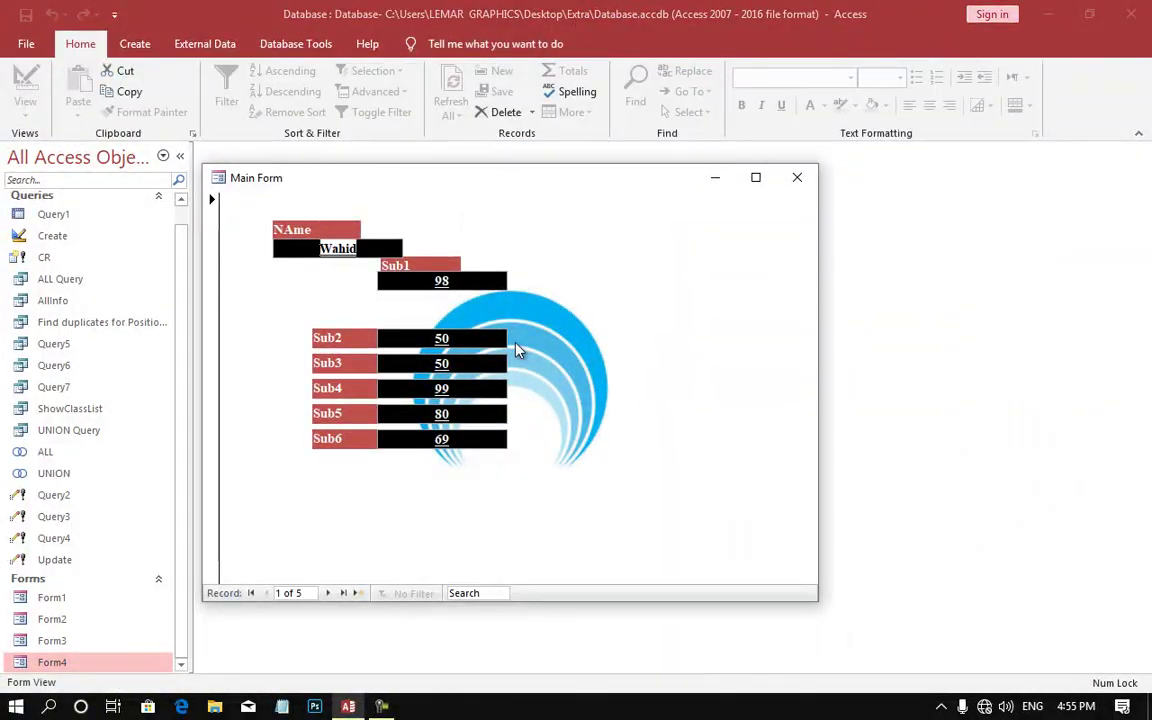
- Return Form4 to Design View and inspect its Picture (5.jpg) and Picture Type settings
right_click(675, 327)
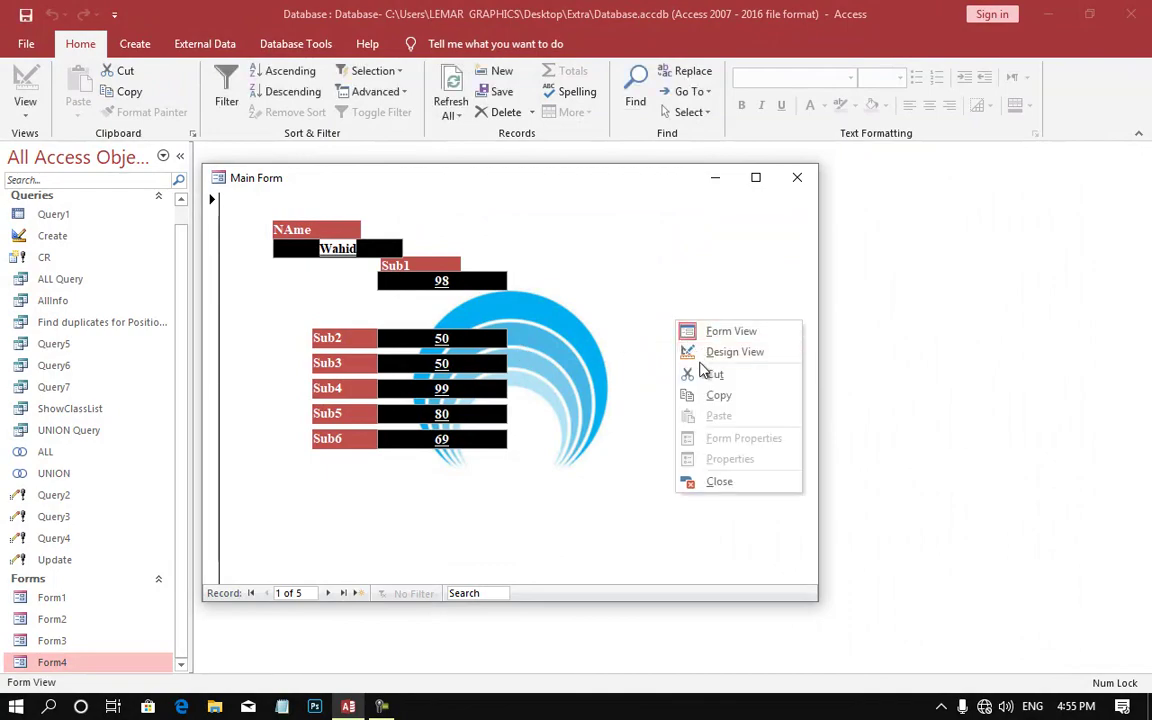
left_click(702, 352)
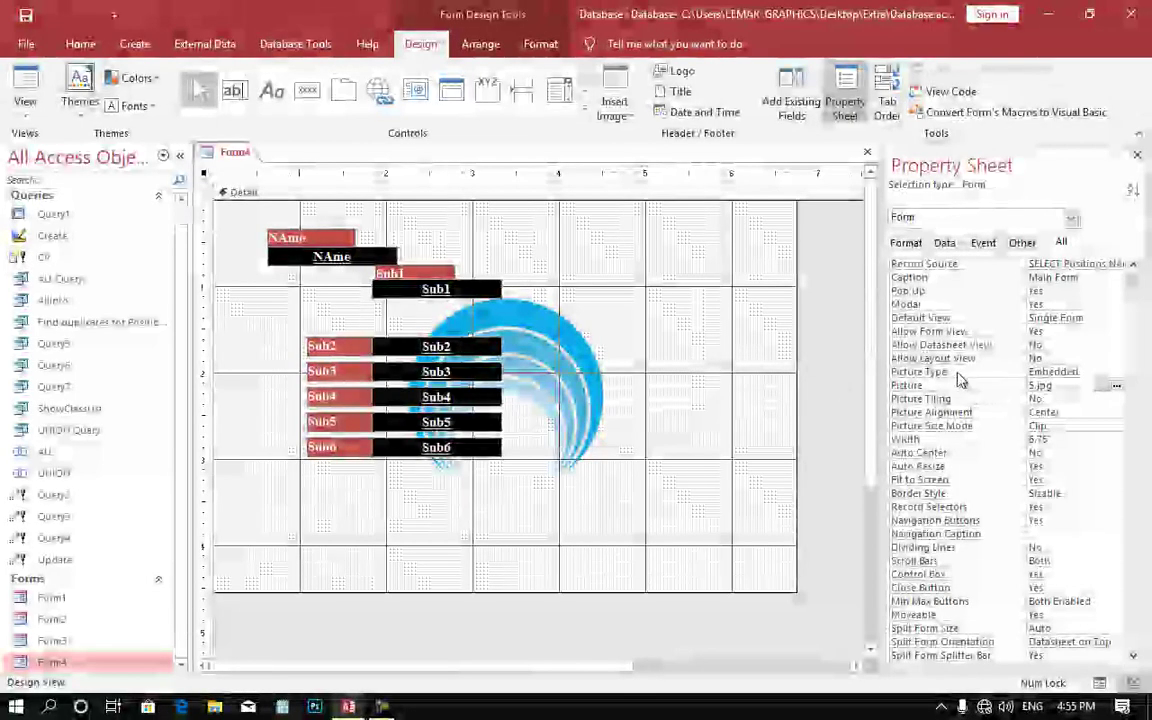
left_click(920, 385)
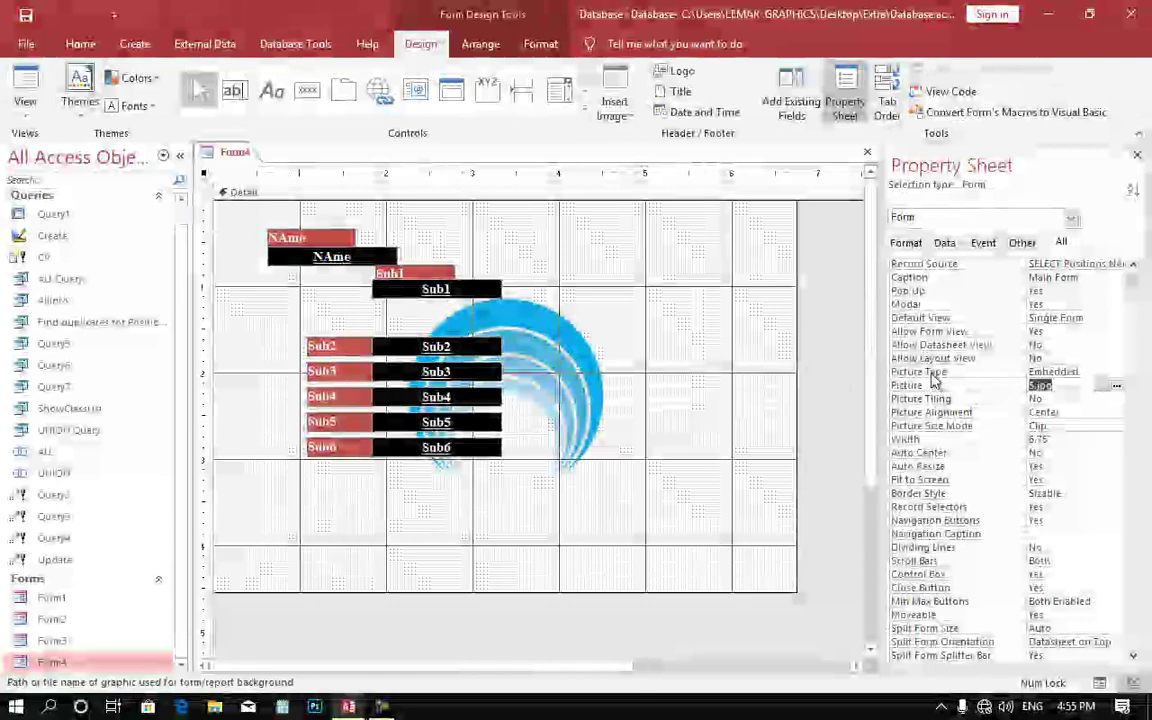
left_click(930, 373)
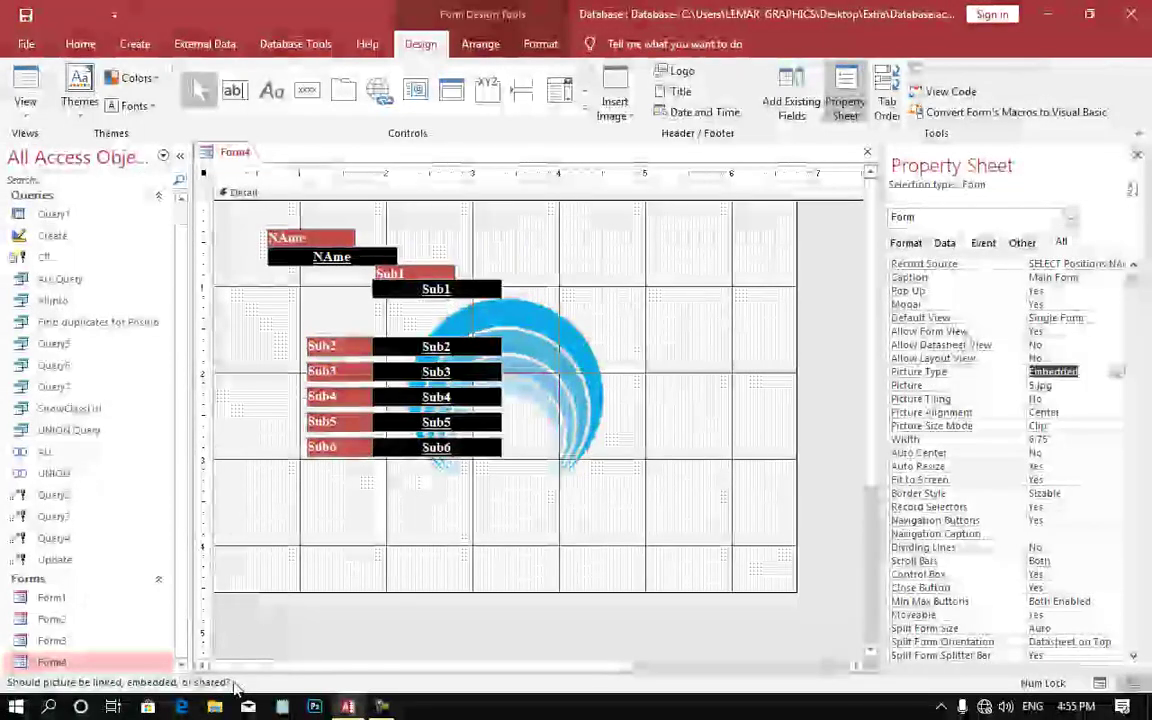
- Edit 5.jpg in Paint with a black stroke near the logo's bottom, then go back to Access
left_click(216, 707)
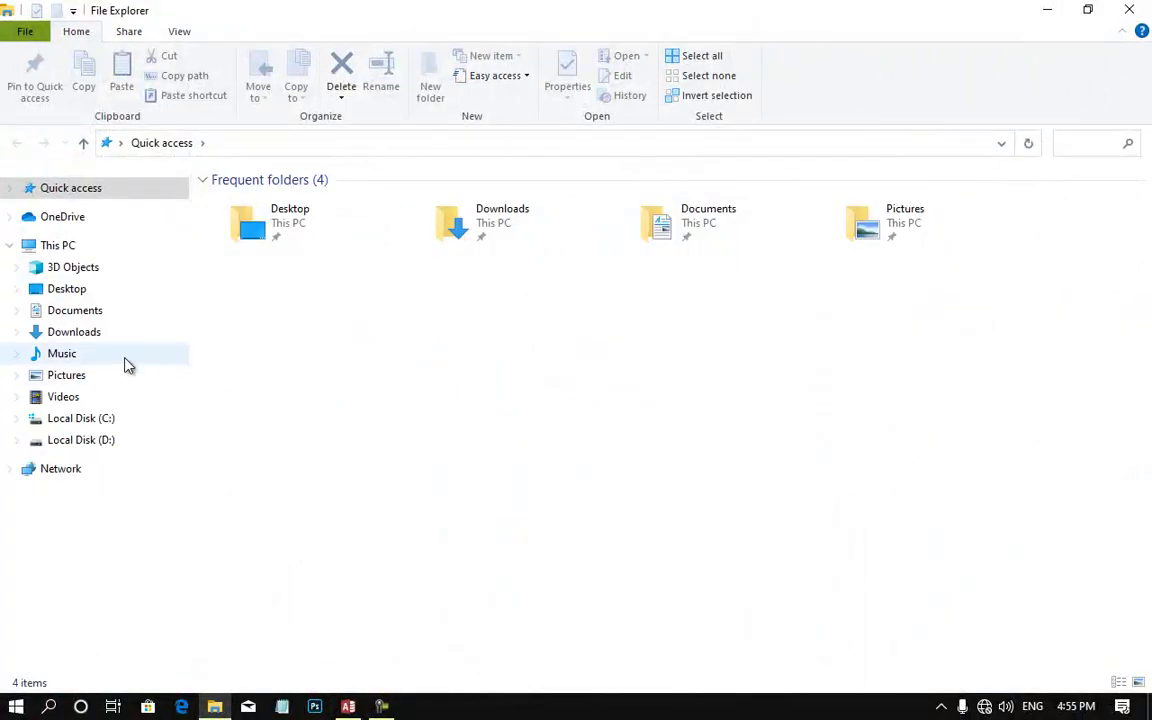
left_click(66, 375)
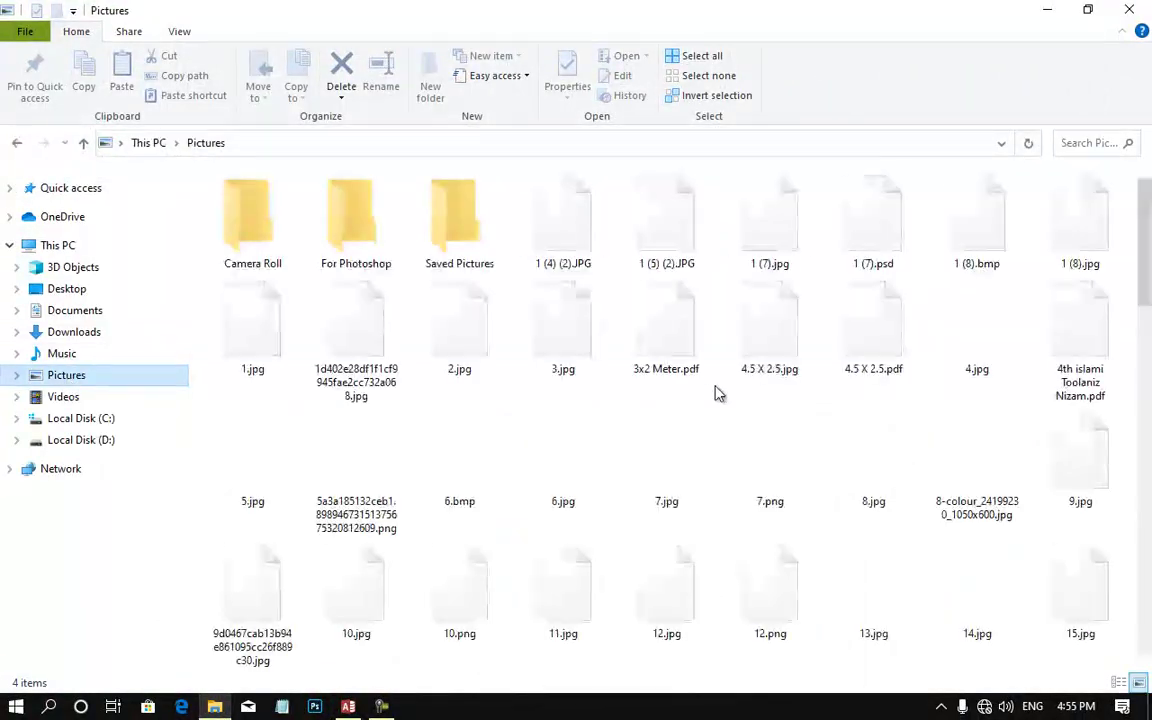
right_click(255, 465)
left_click(296, 206)
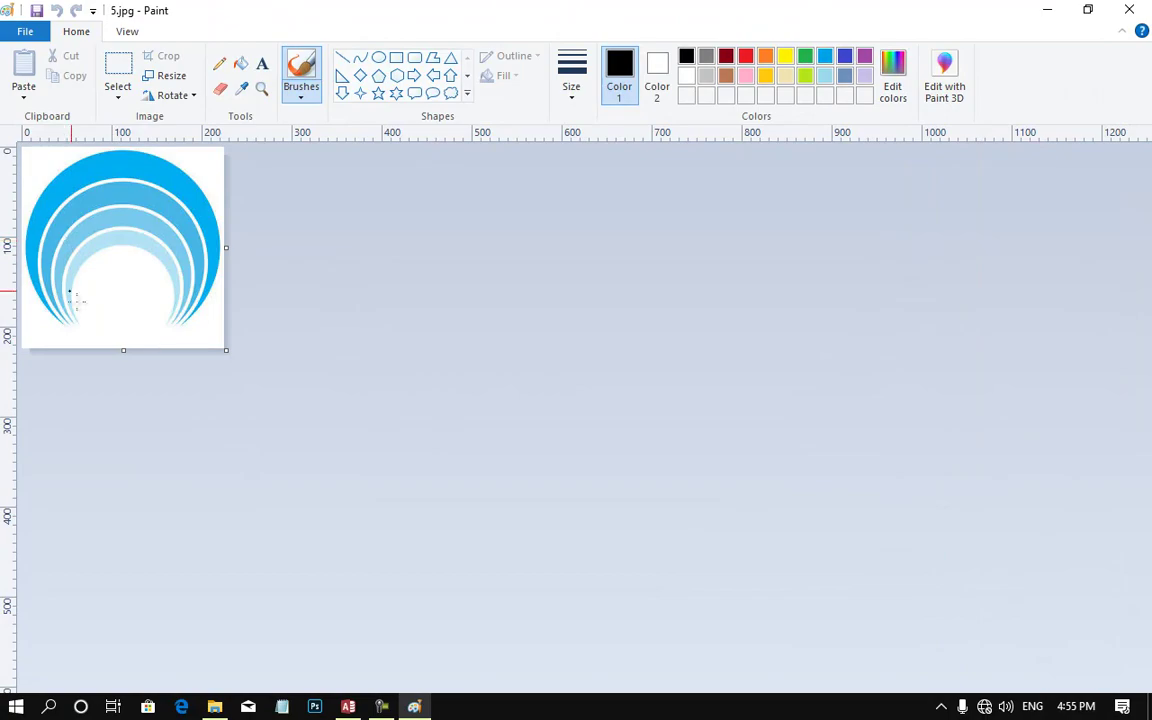
left_click_drag(95, 316, 124, 307)
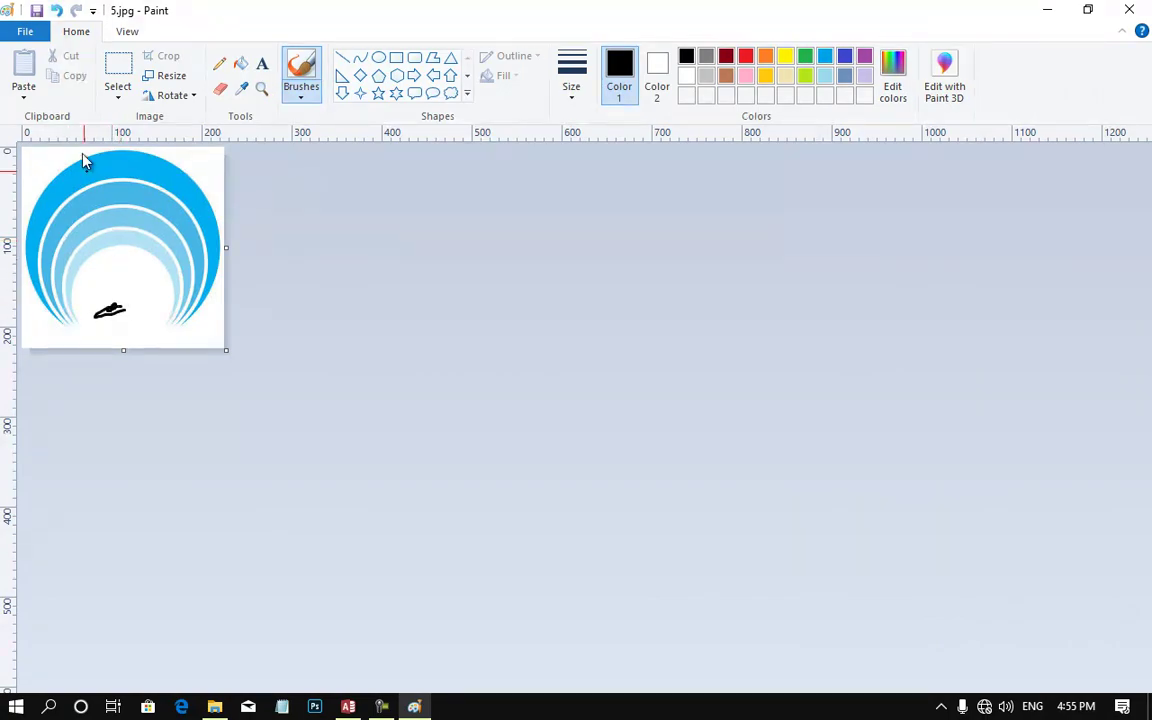
left_click(1047, 9)
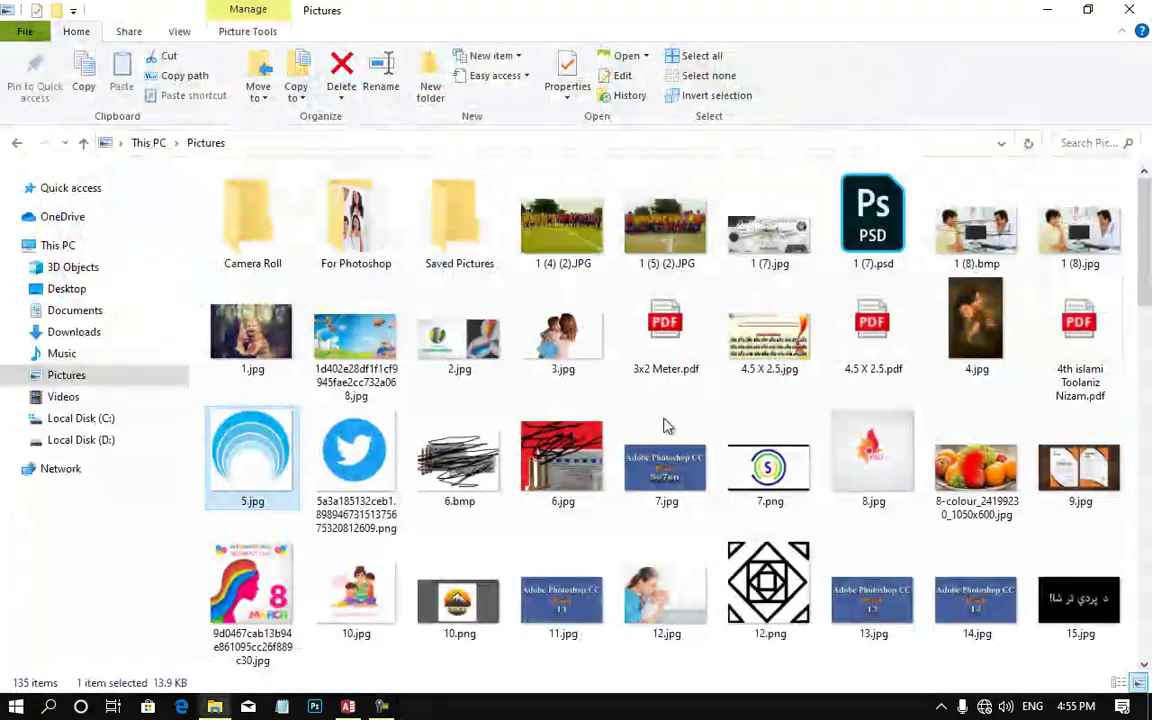
left_click(348, 706)
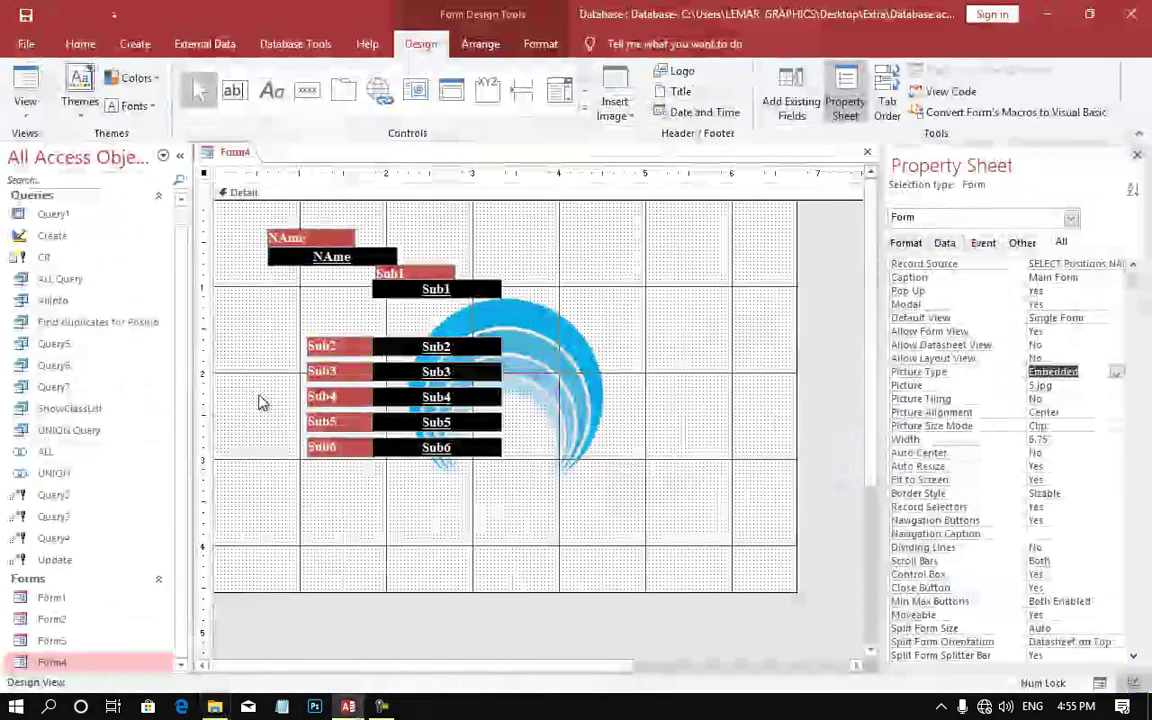
left_click(20, 85)
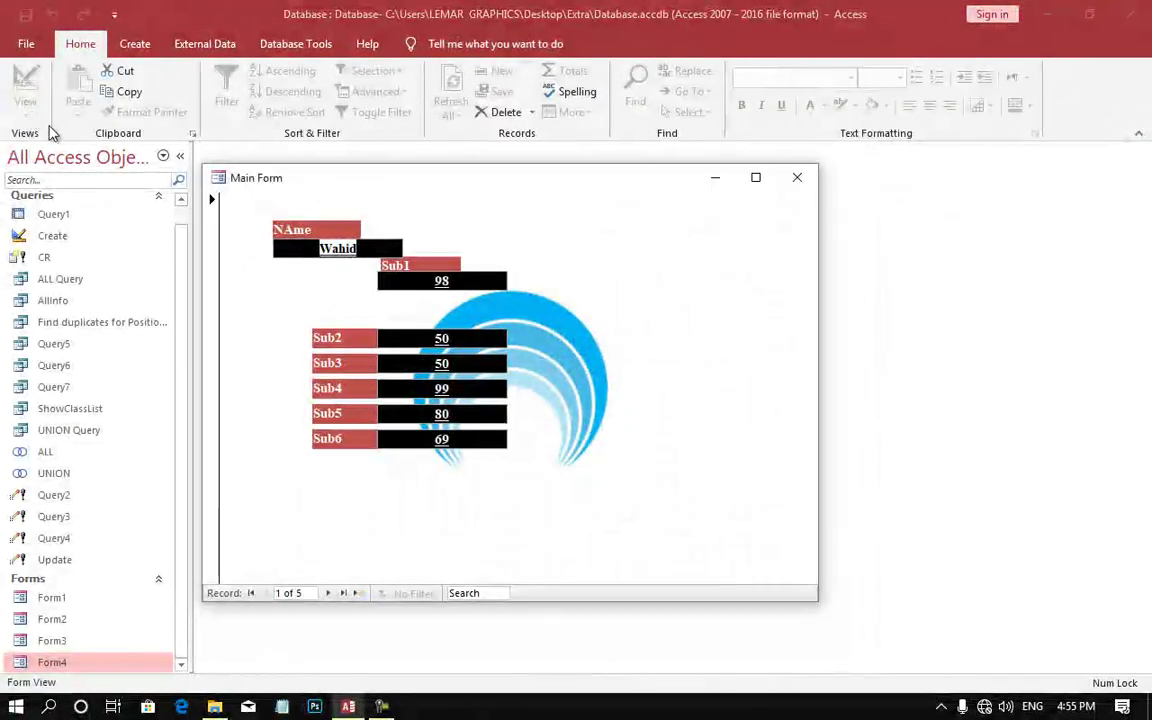
right_click(380, 273)
left_click(398, 310)
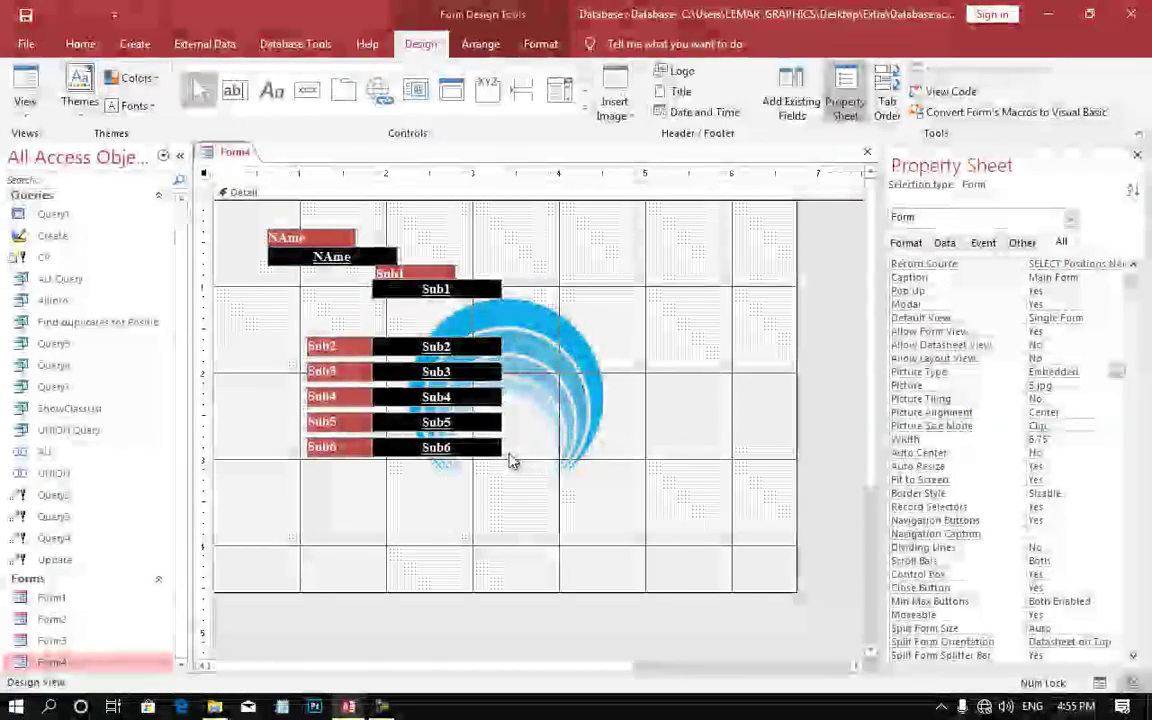
- Change Picture Type to Linked, accept removing the embedded picture, and relink 5.jpg from Pictures
left_click(1117, 372)
left_click(1075, 403)
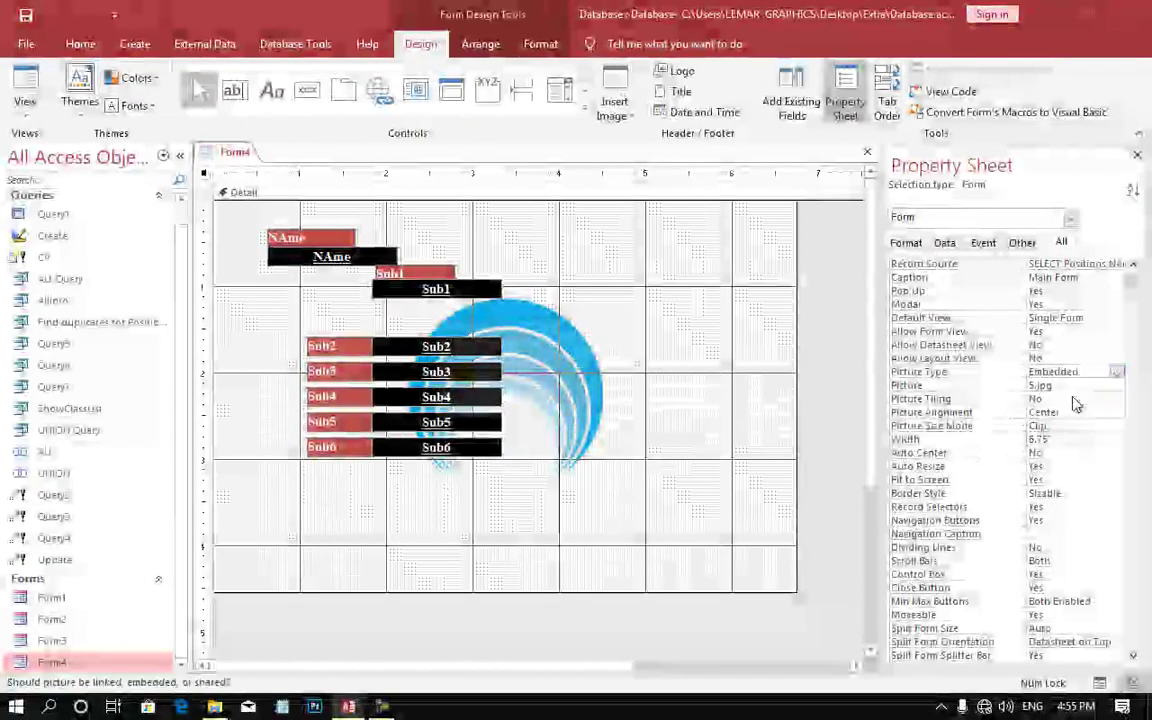
left_click(545, 403)
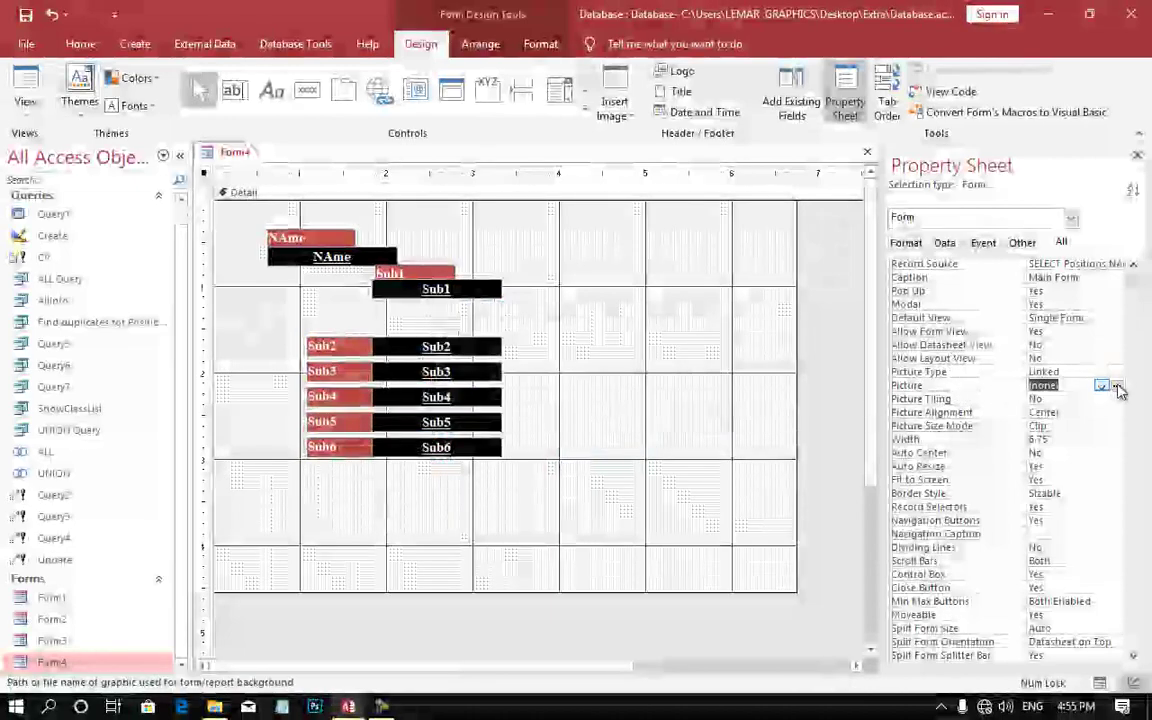
left_click(1116, 385)
scroll(265, 300, "down", 4)
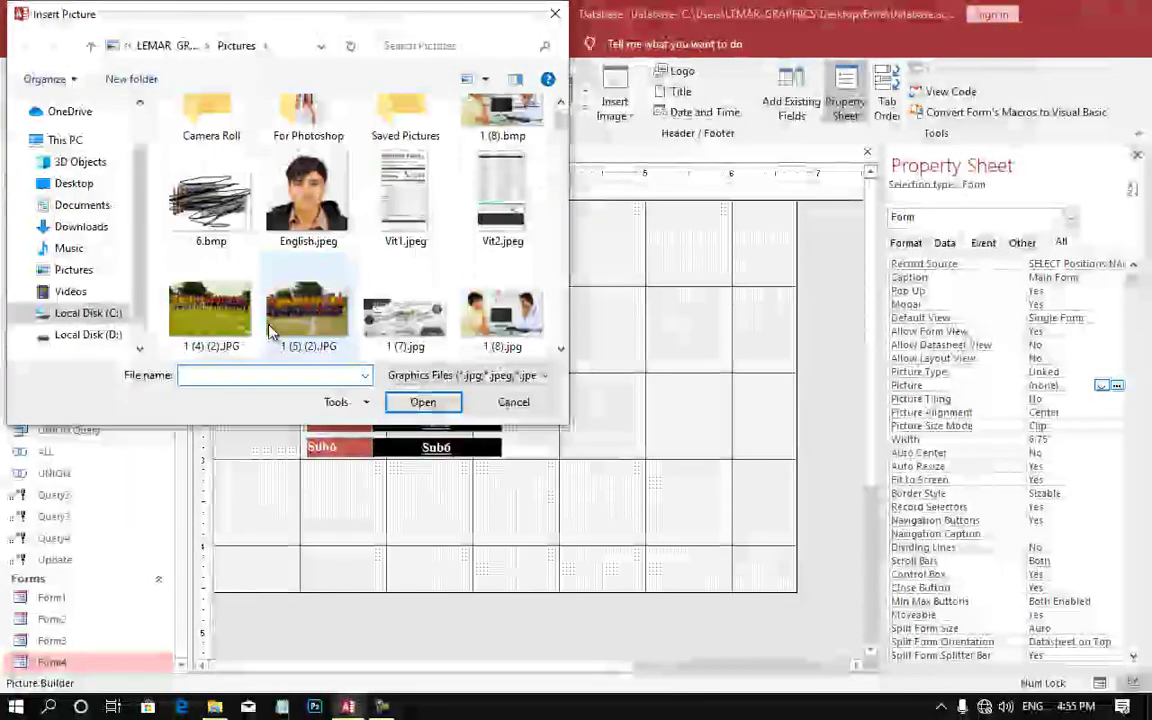
scroll(270, 310, "down", 2)
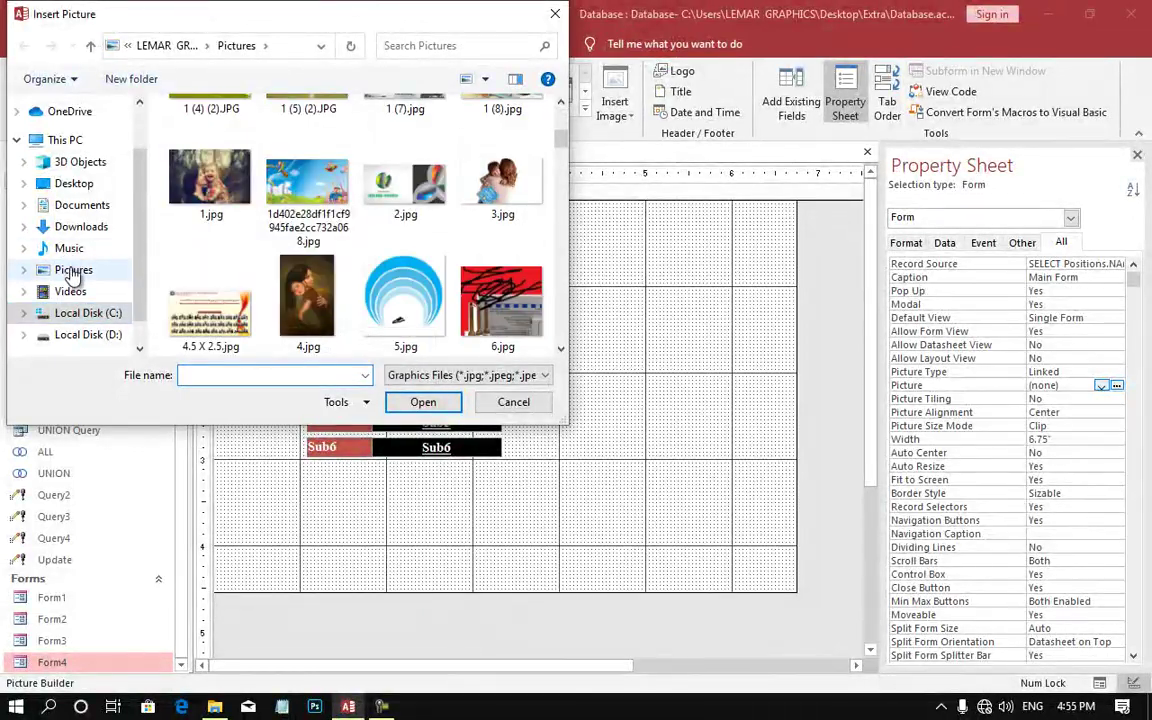
left_click(375, 280)
left_click(420, 402)
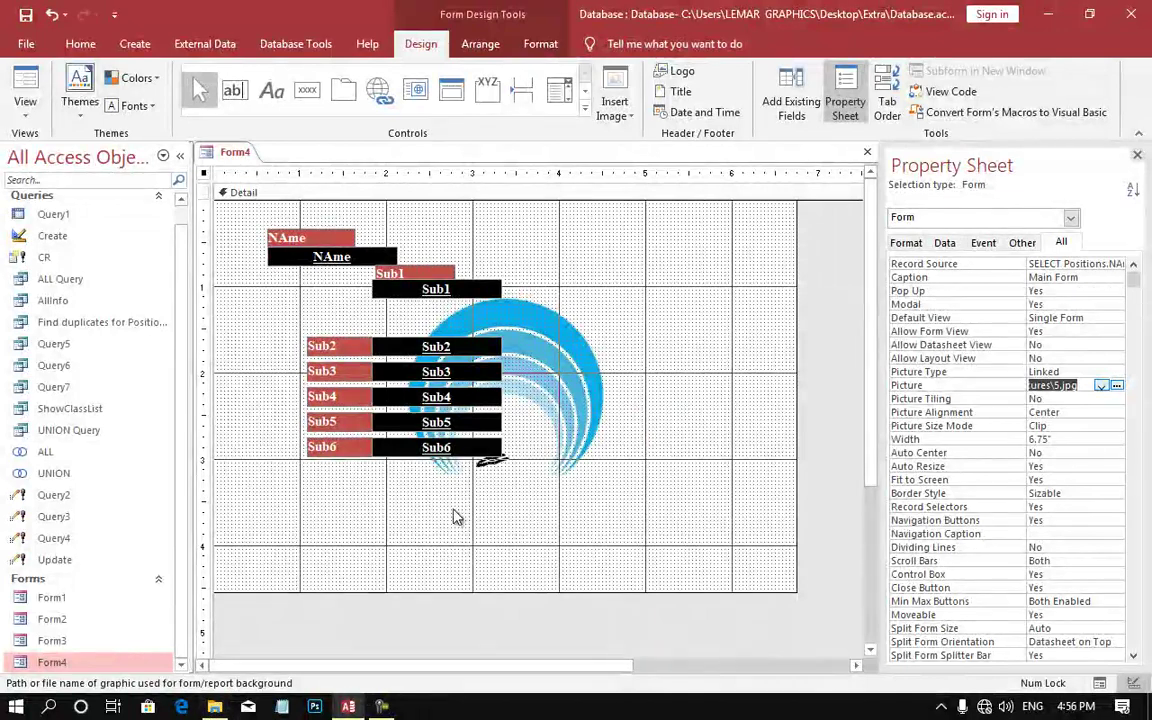
- Open 5.jpg in Paint, brush black strokes at its top-right and top-left corners, save and close
left_click(214, 706)
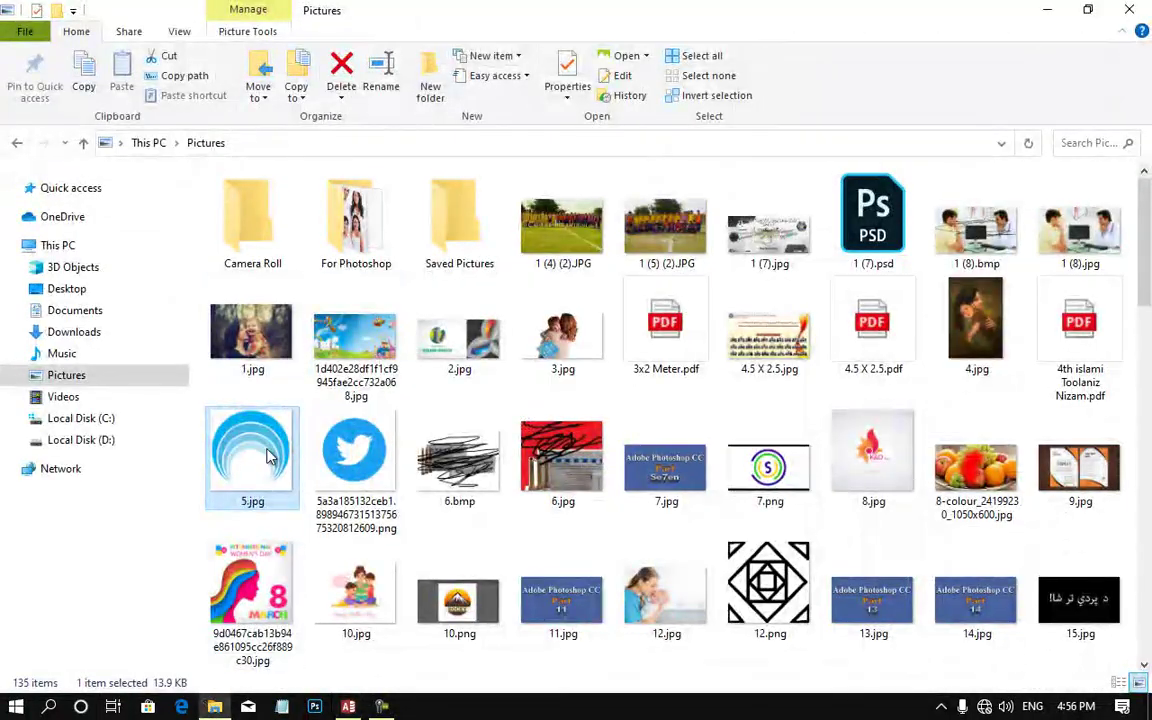
right_click(268, 455)
left_click(307, 206)
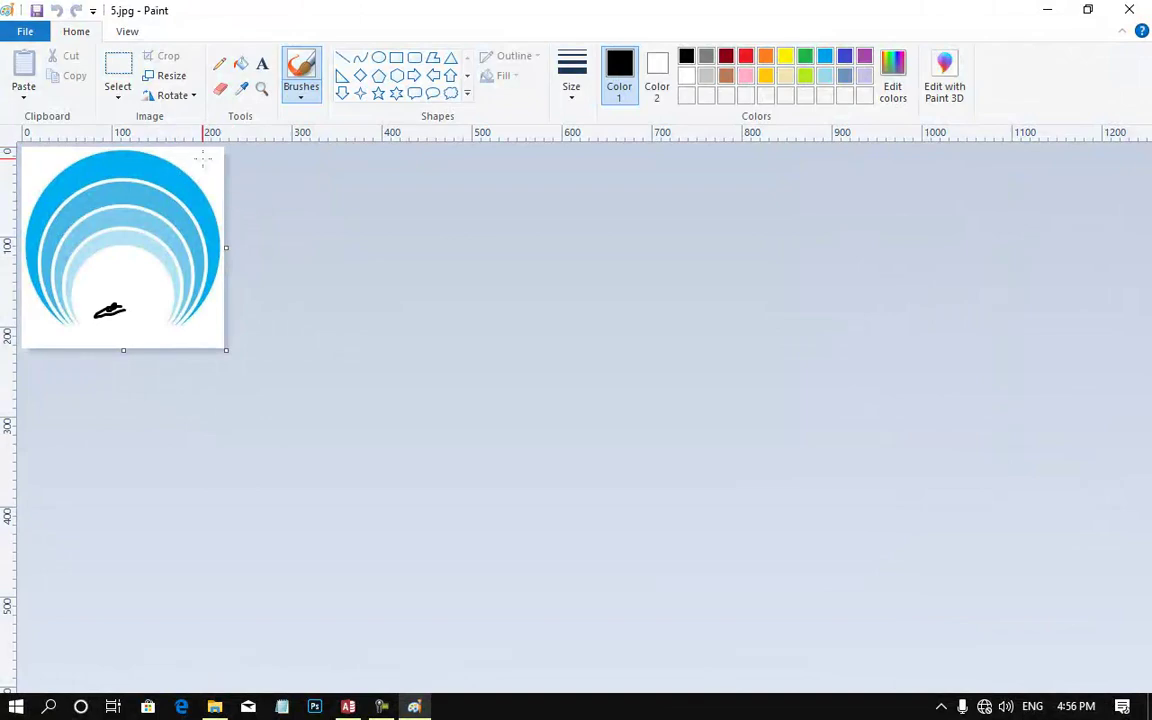
left_click_drag(193, 149, 218, 183)
left_click_drag(60, 154, 22, 167)
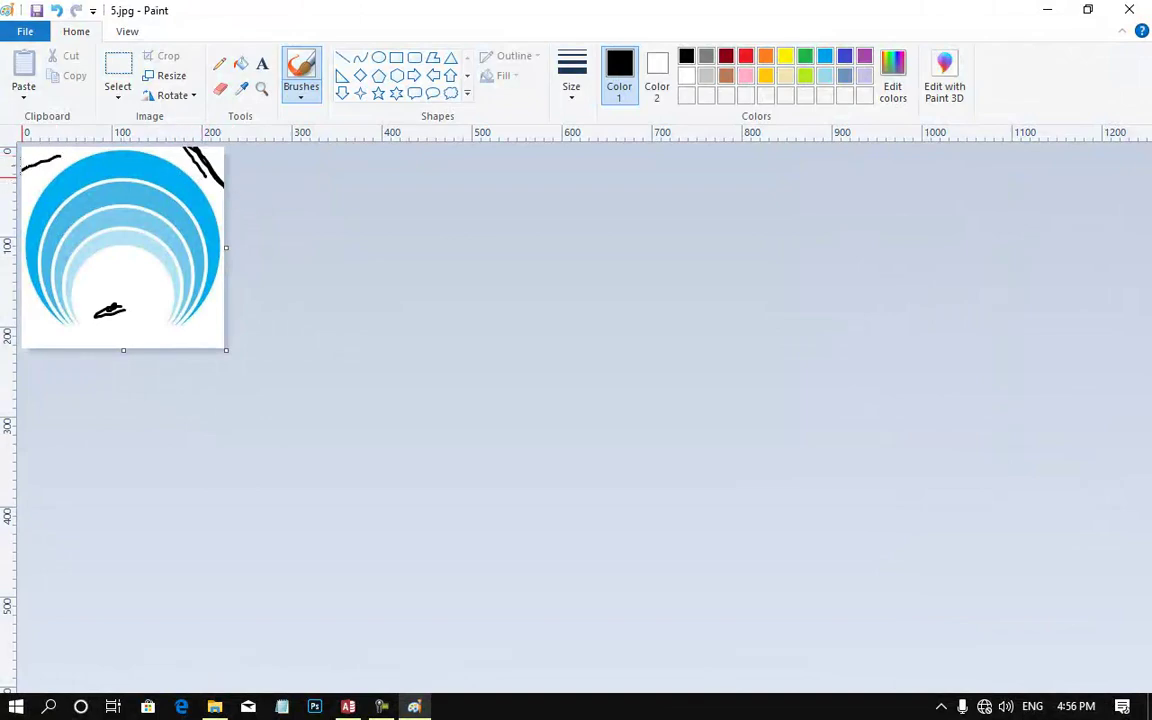
left_click(37, 12)
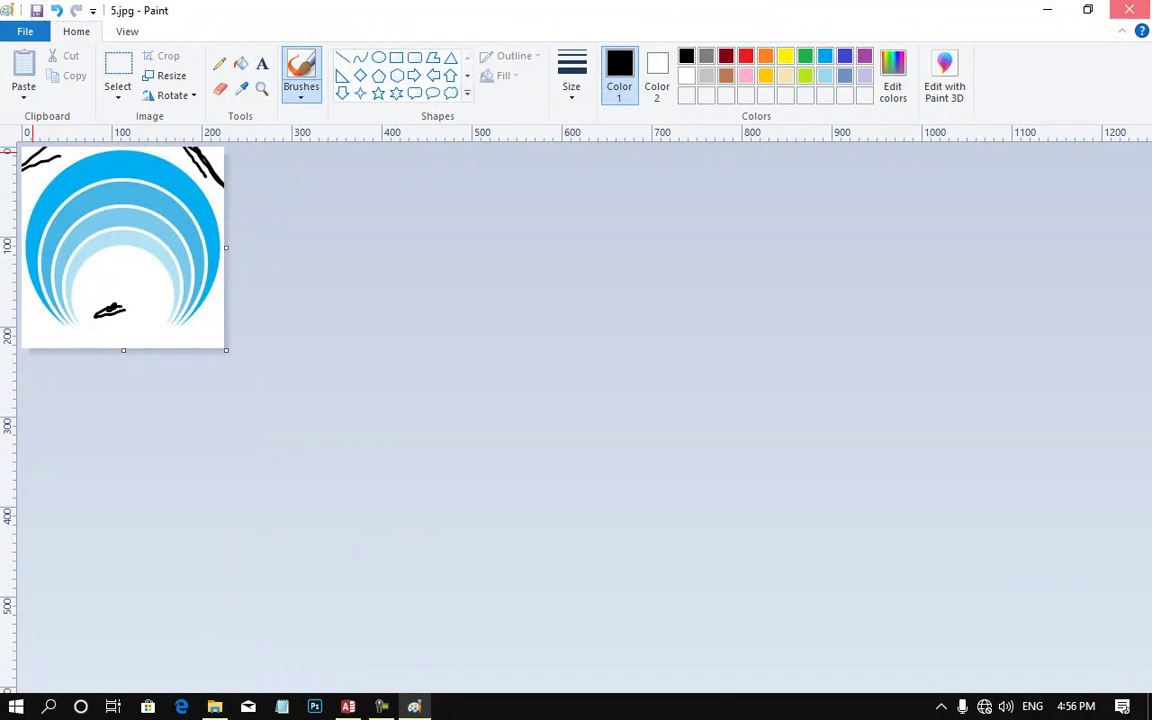
left_click(1129, 9)
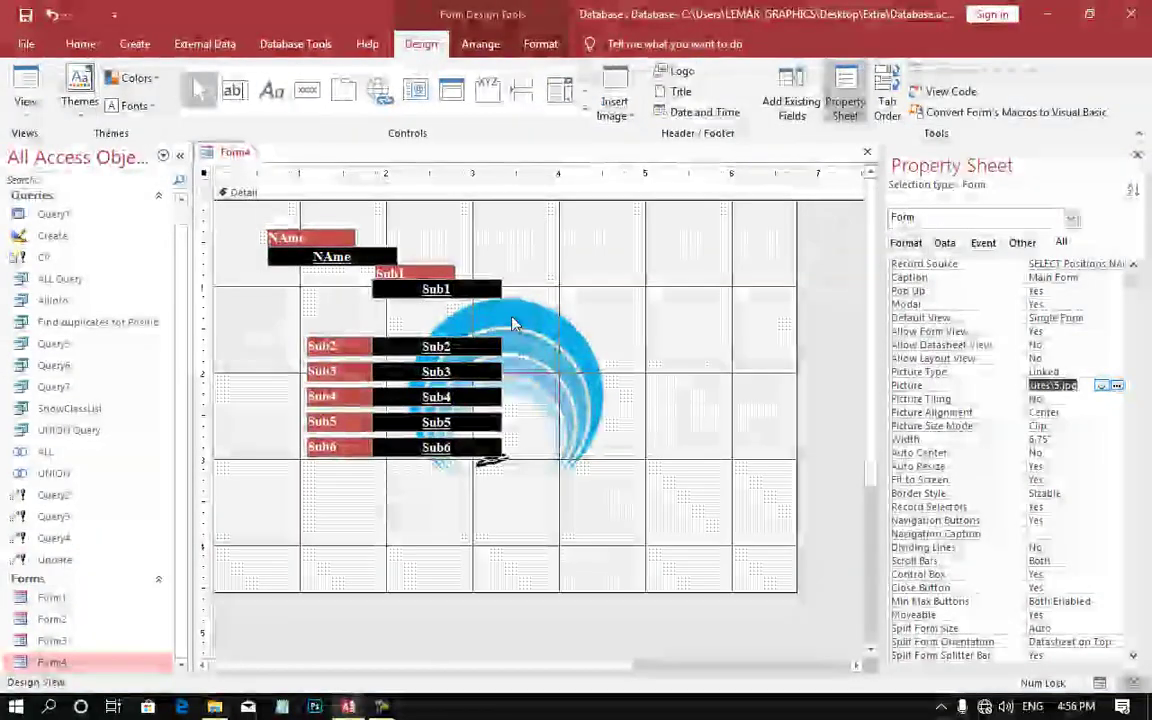
- Preview Form4 with the updated linked 5.jpg, then return to Design View and select Picture Type
left_click(28, 85)
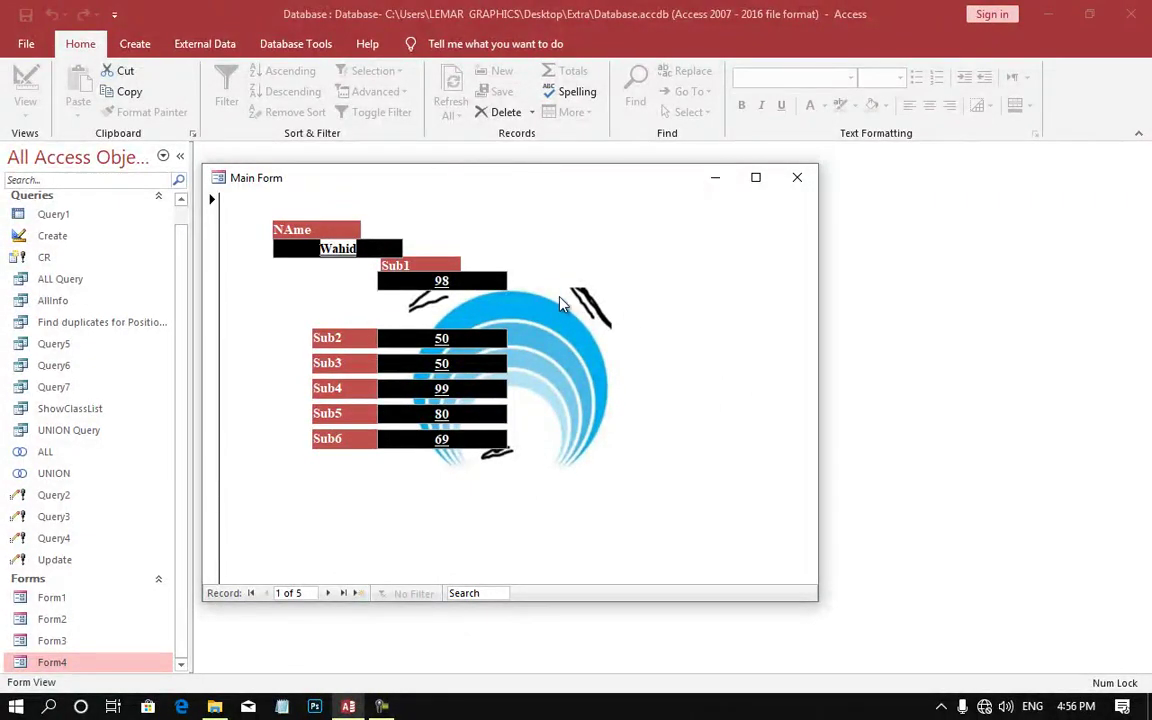
right_click(584, 296)
left_click(595, 329)
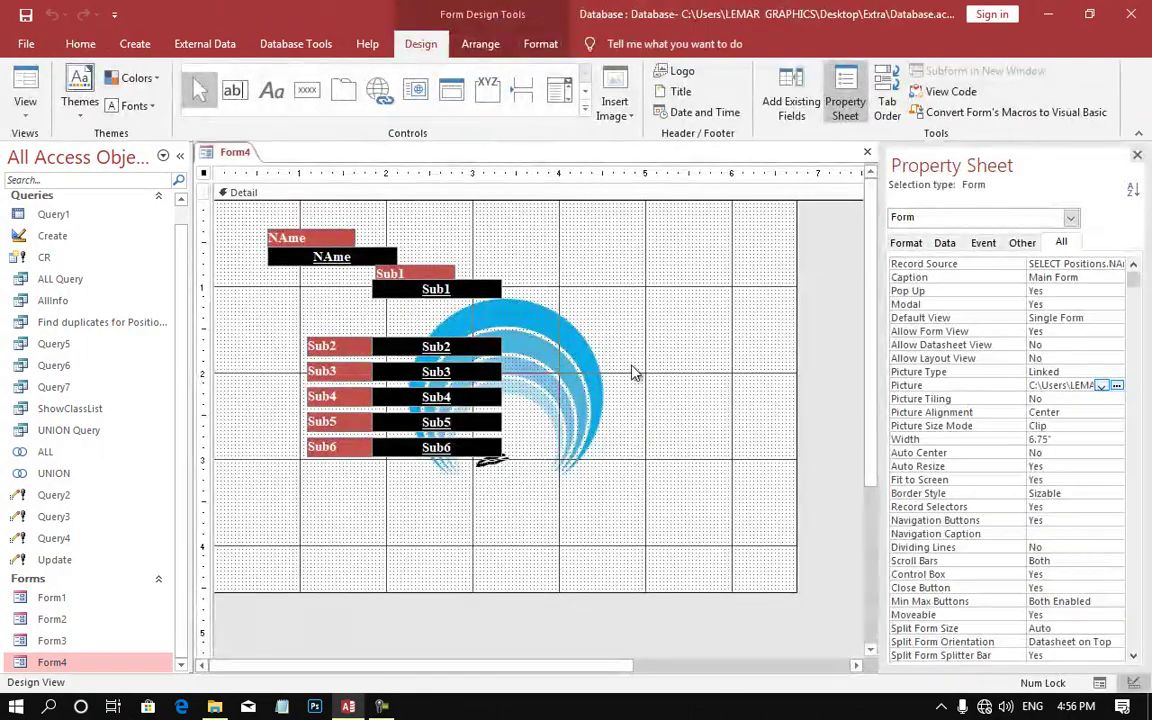
left_click(1072, 373)
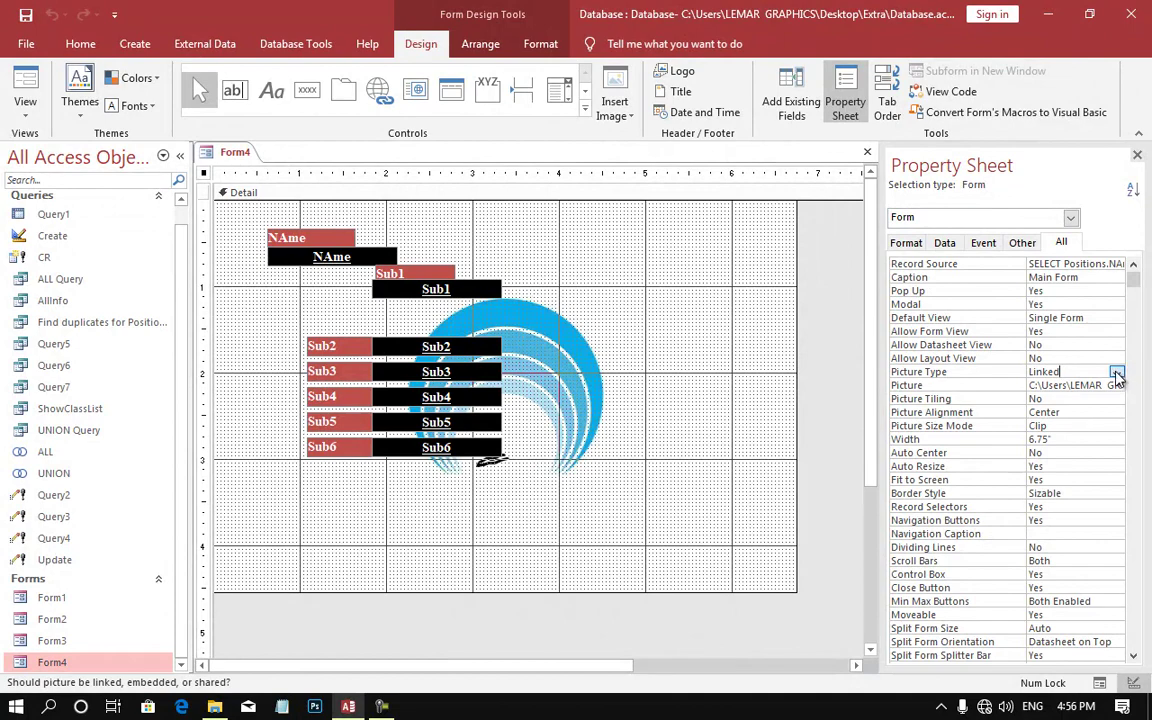
- Change Form4's Picture Type from Linked to Embedded, keeping the stroked 5.jpg as background
left_click(1117, 373)
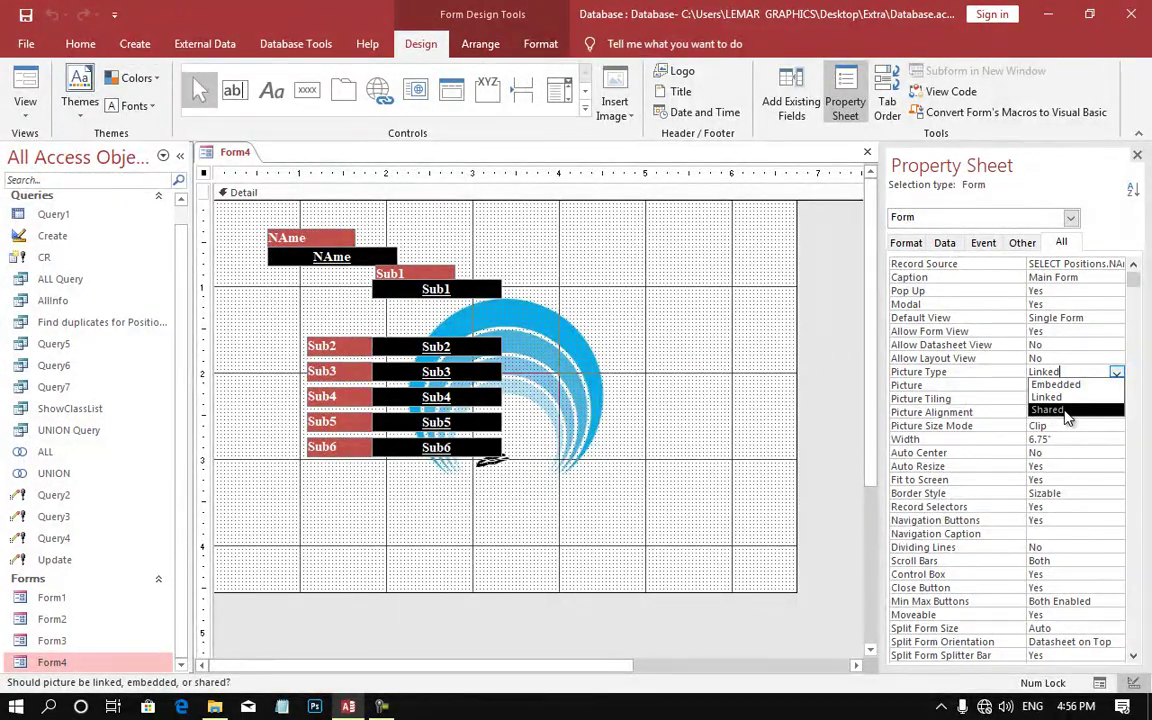
left_click(1065, 384)
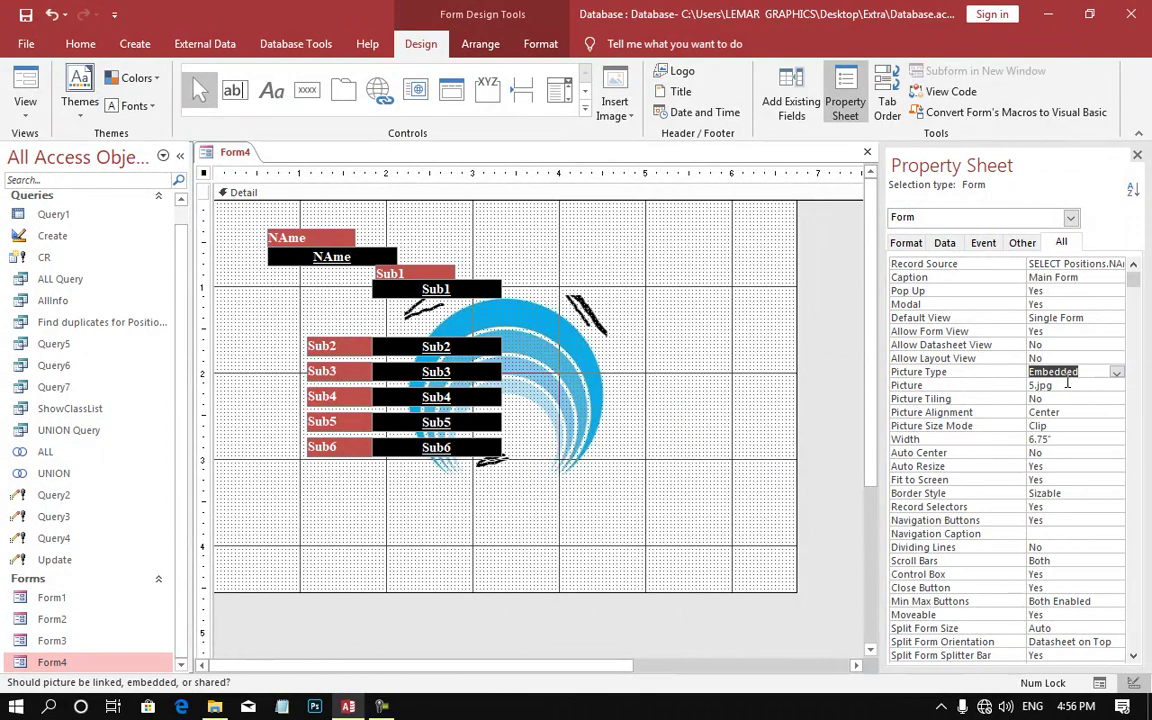
left_click(960, 386)
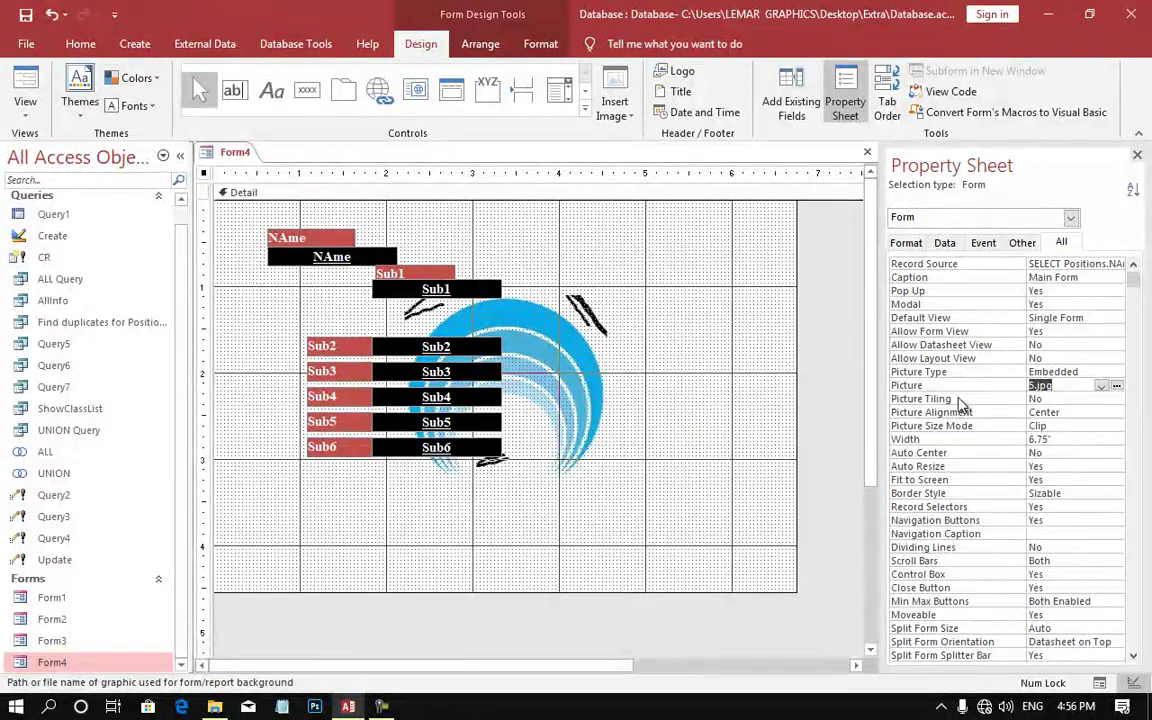
left_click(959, 398)
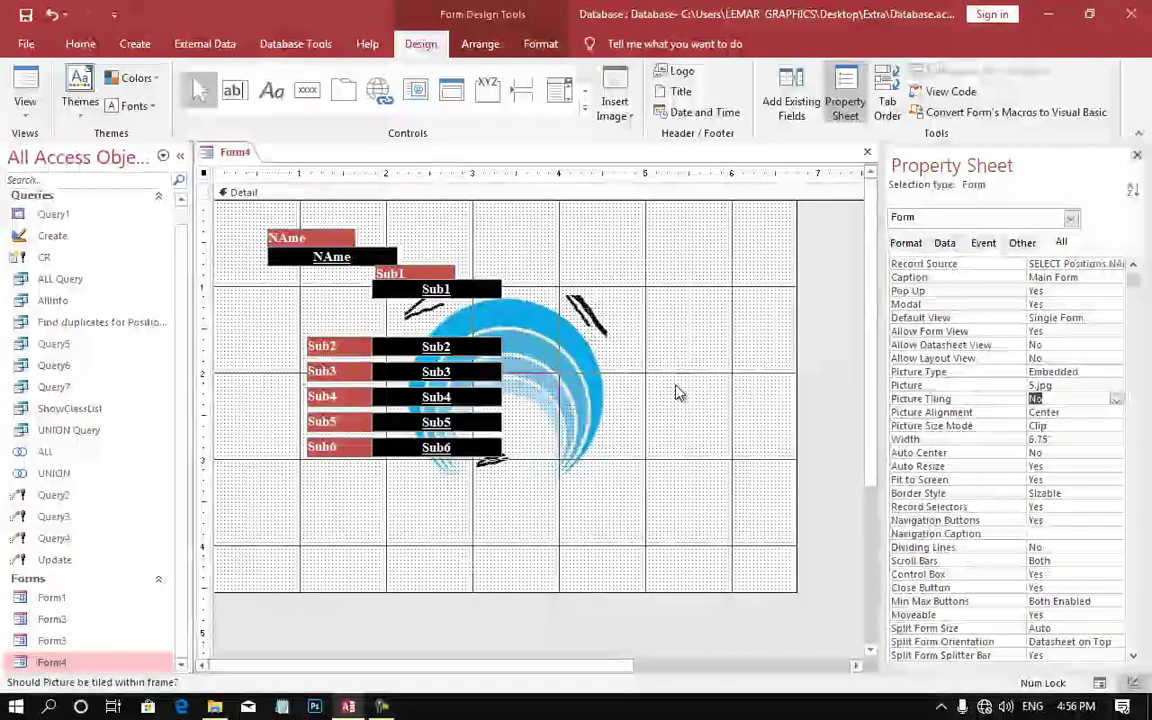
left_click(1116, 399)
left_click(1040, 412)
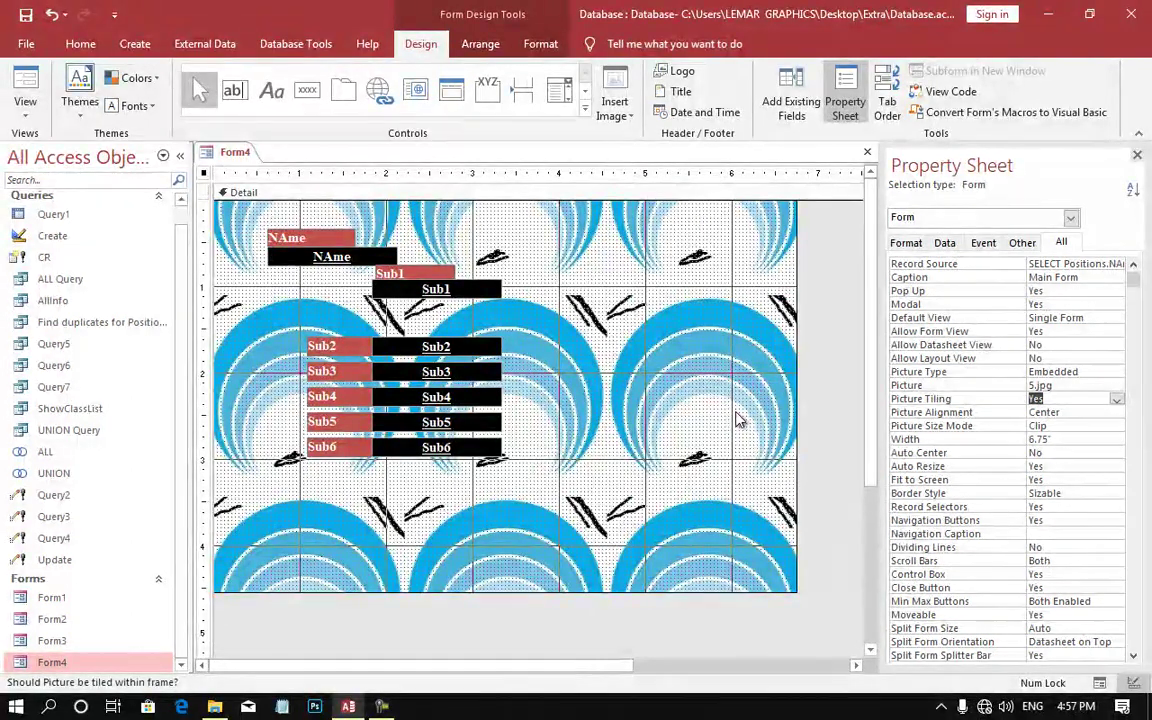
left_click(1116, 399)
left_click(1040, 424)
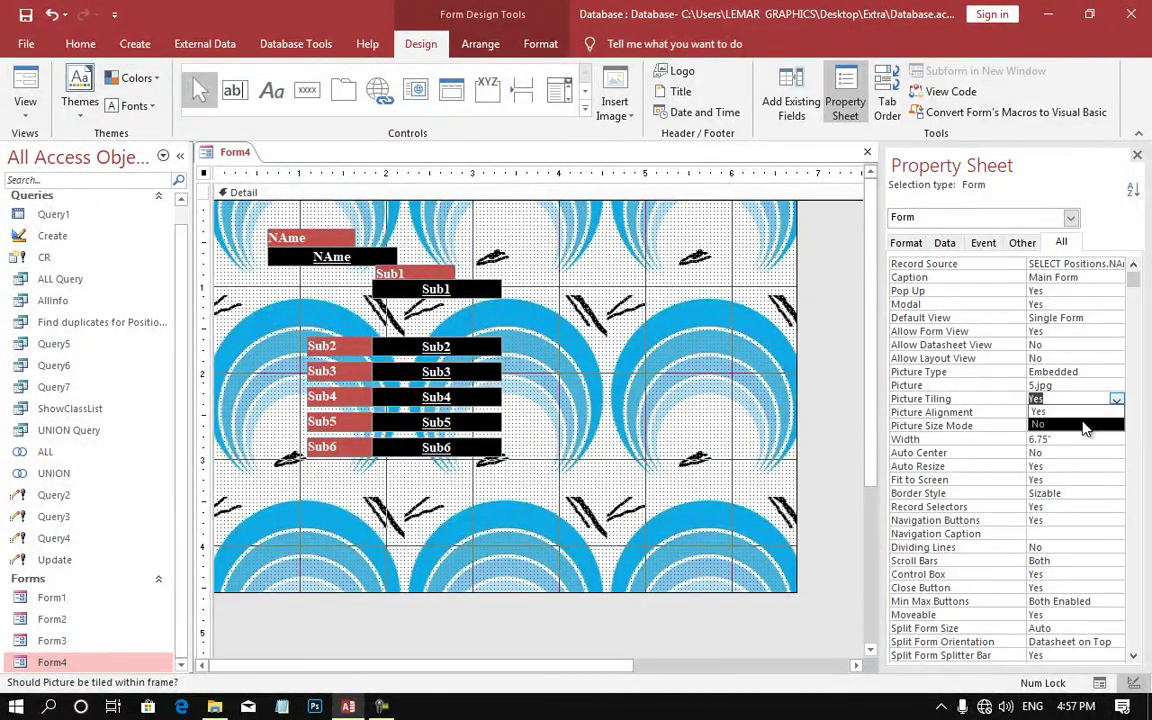
left_click(961, 413)
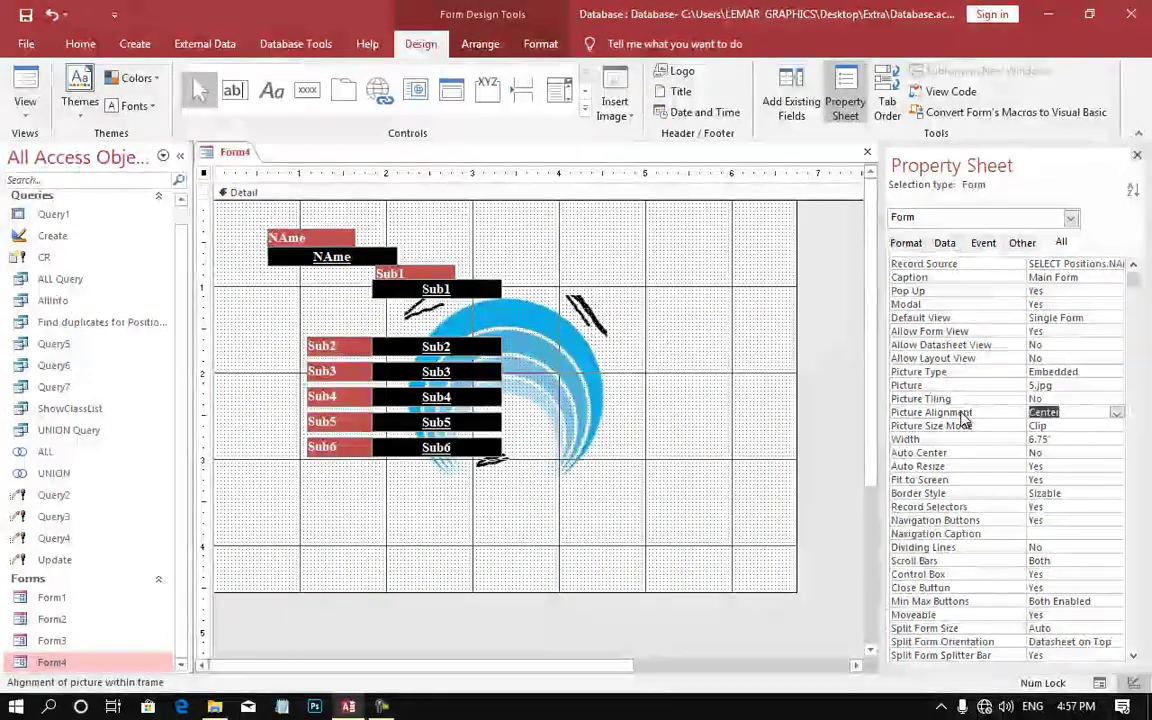
left_click(1117, 413)
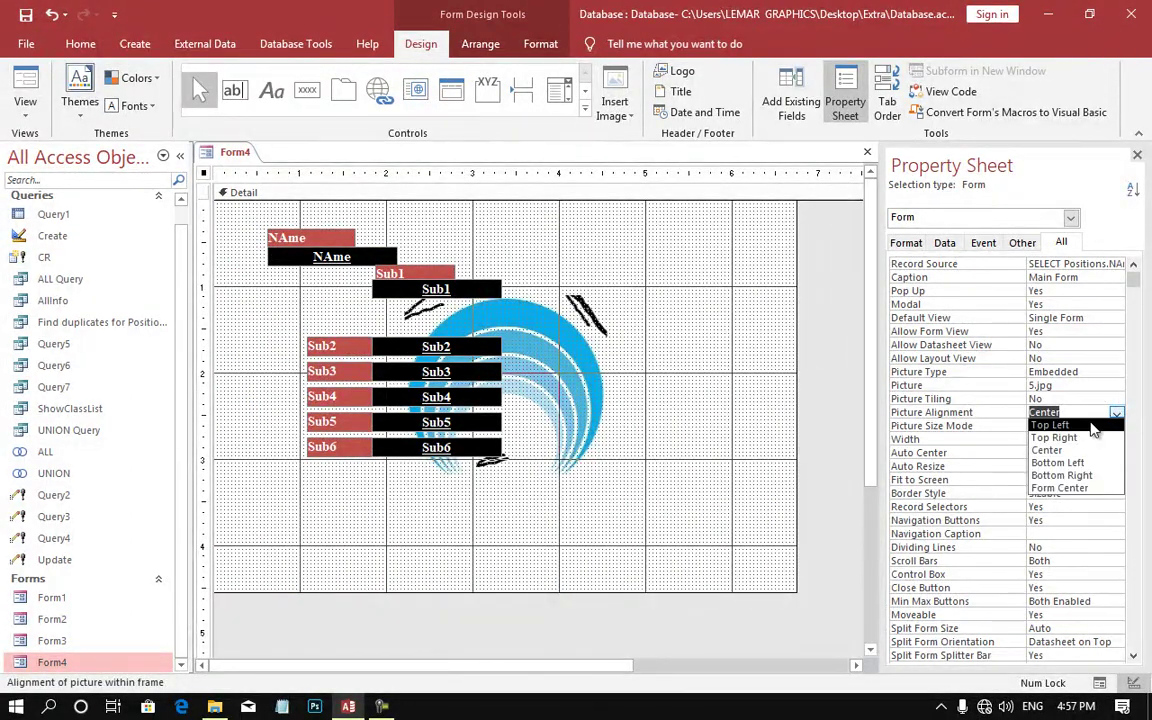
left_click(1050, 425)
left_click(1116, 413)
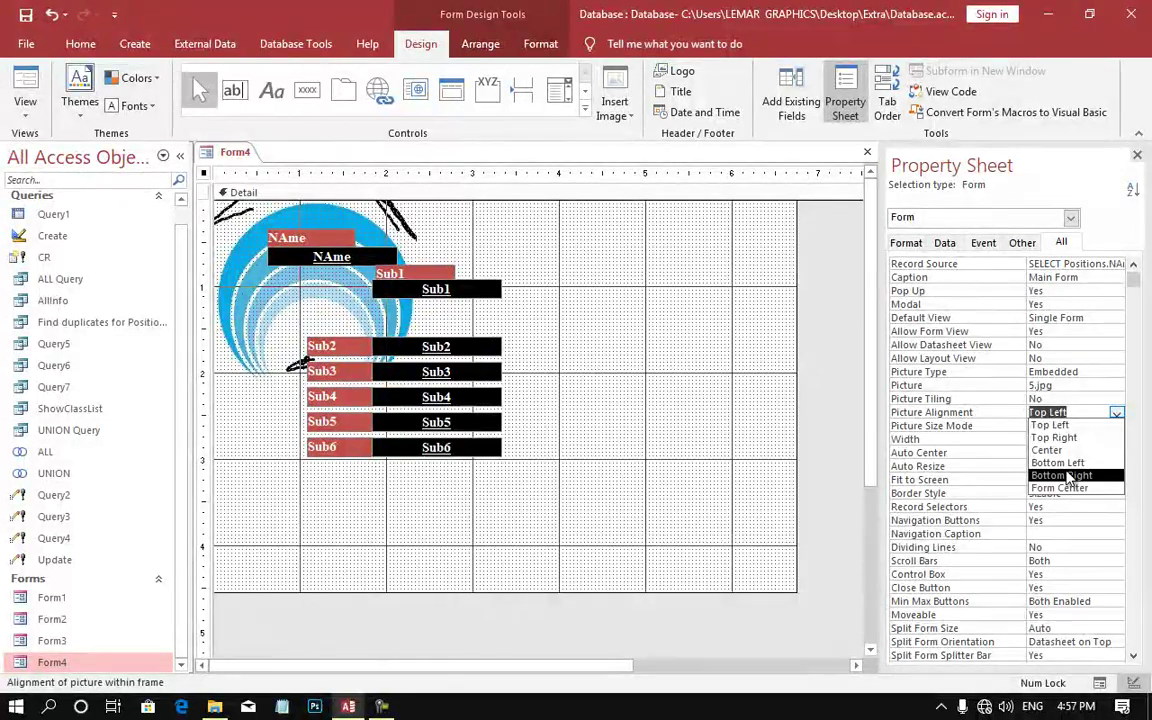
left_click(1046, 450)
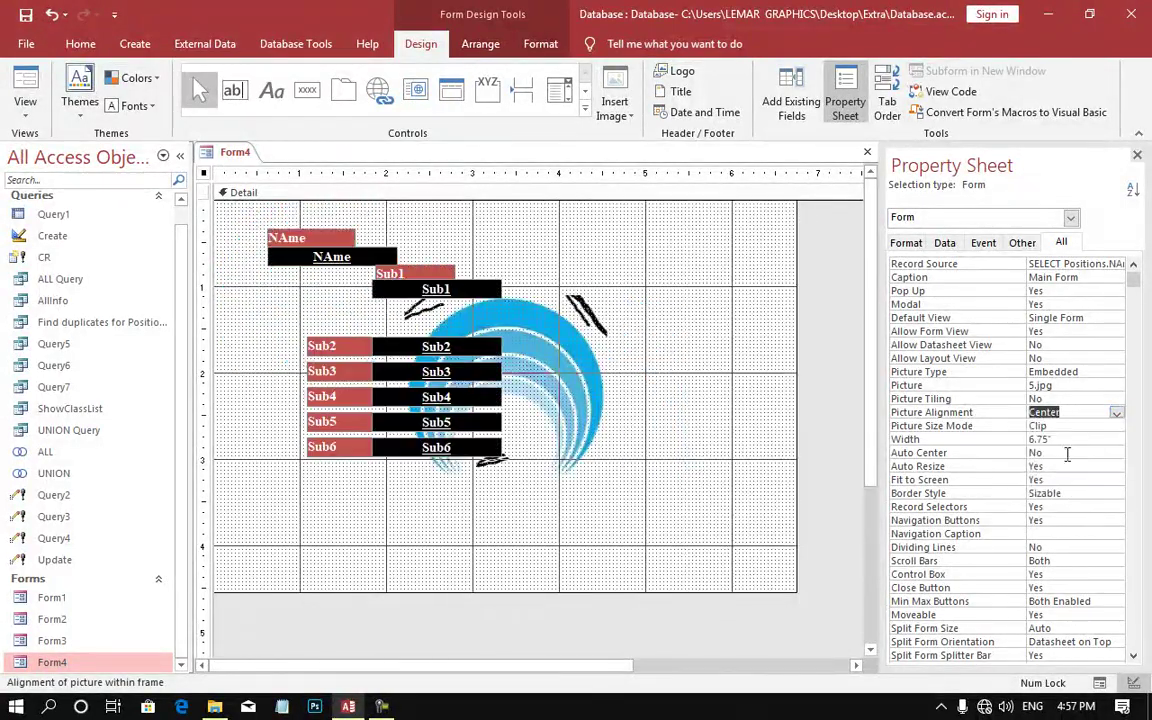
left_click(931, 428)
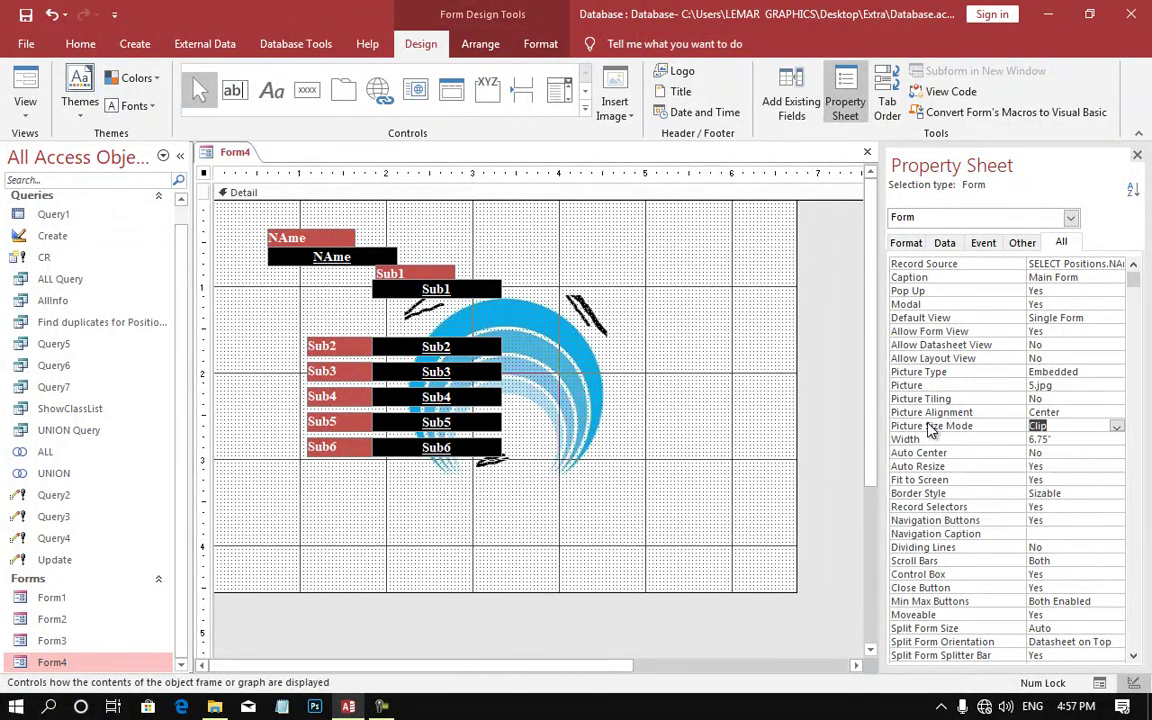
- Try Stretch and then Stretch Horizontal as the background's Picture Size Mode
left_click(1117, 427)
left_click(1048, 451)
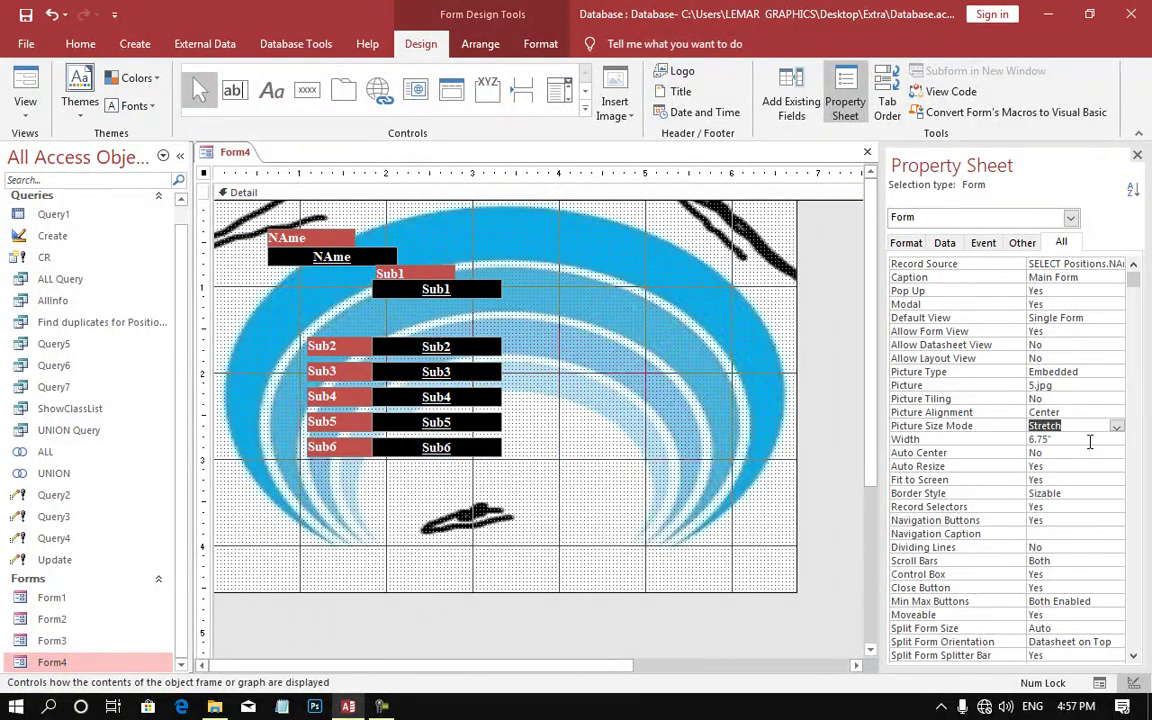
left_click(1117, 427)
left_click(1085, 453)
left_click(1117, 427)
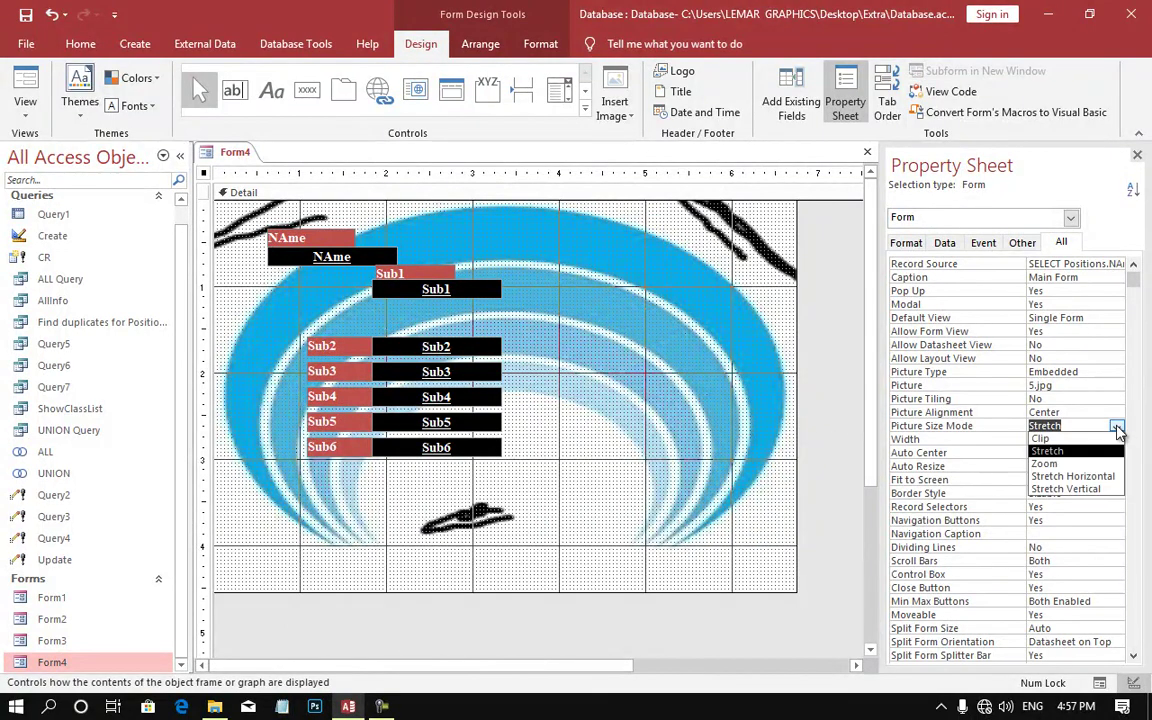
left_click(1073, 476)
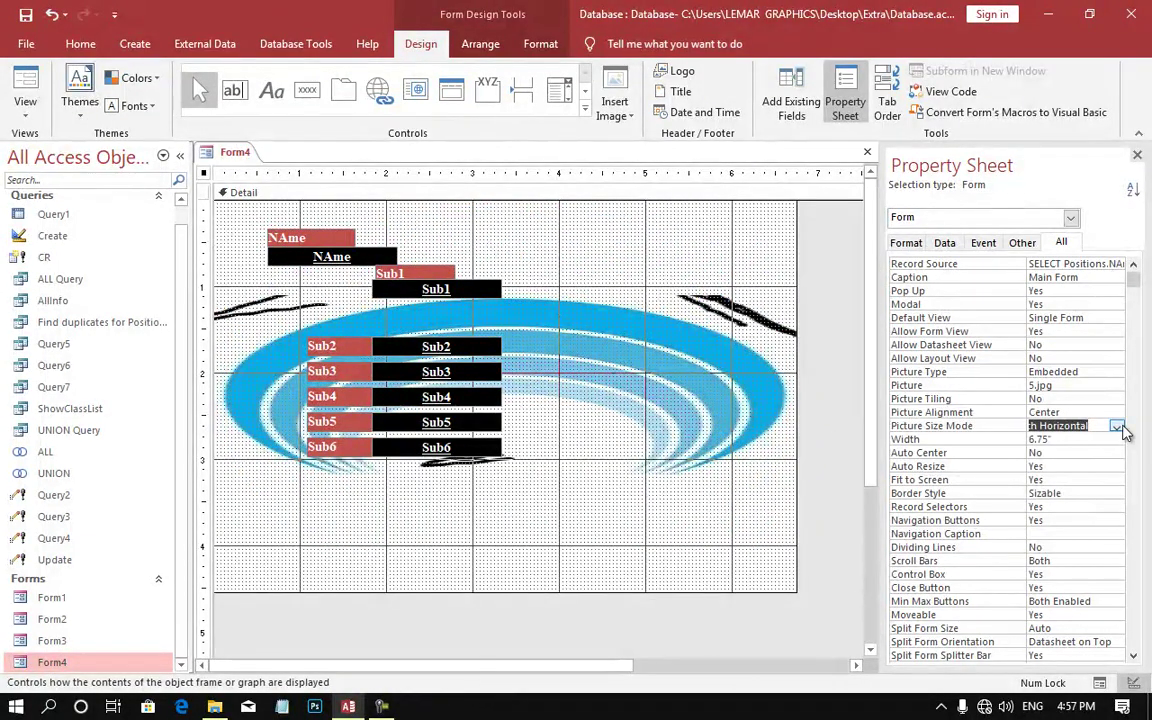
- Try Stretch Vertical, then set Picture Size Mode back to Stretch
left_click(1117, 427)
left_click(1075, 488)
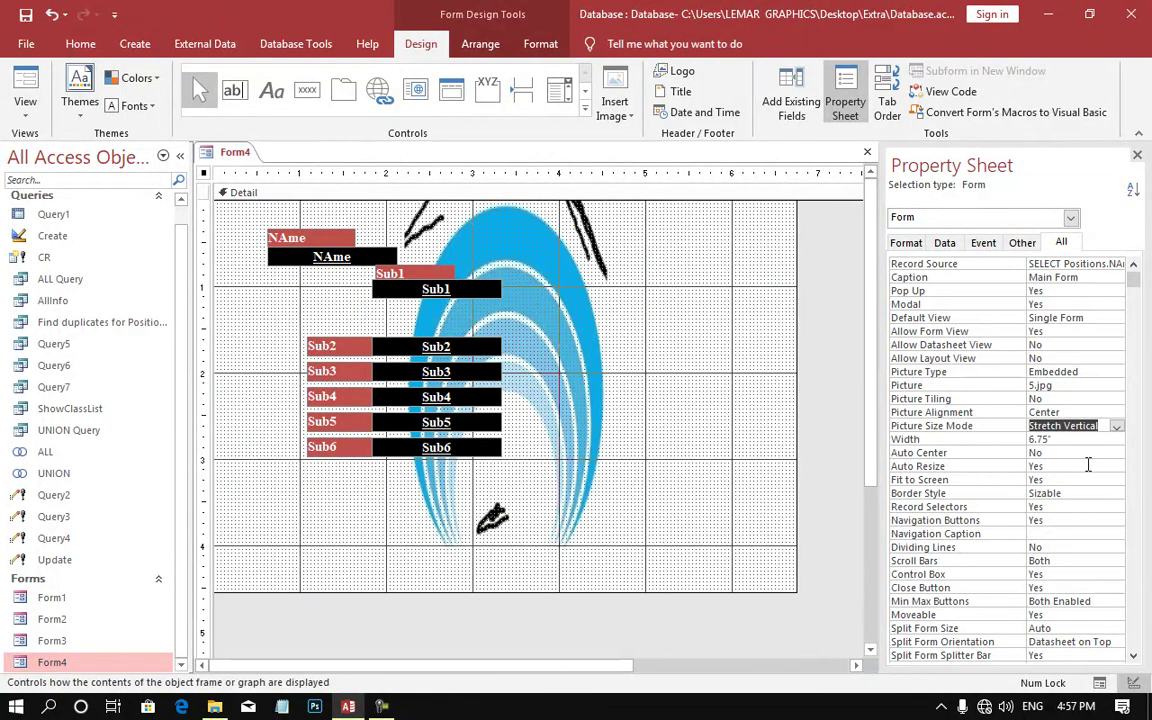
left_click(1117, 427)
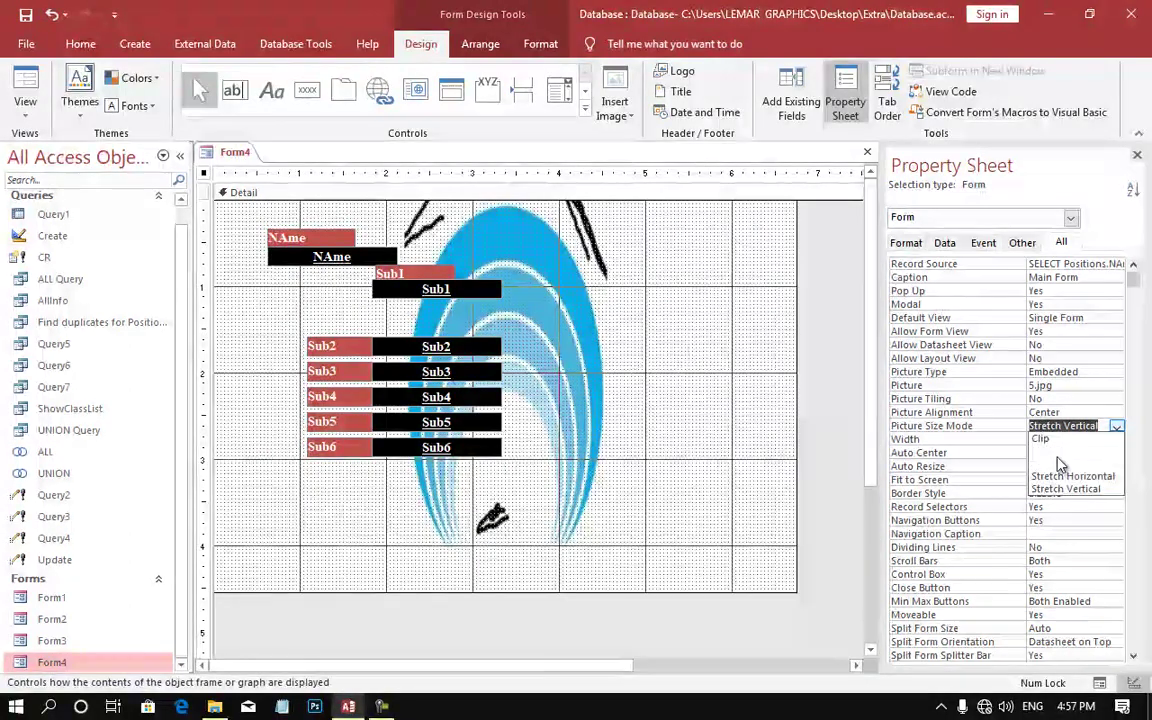
left_click(1045, 451)
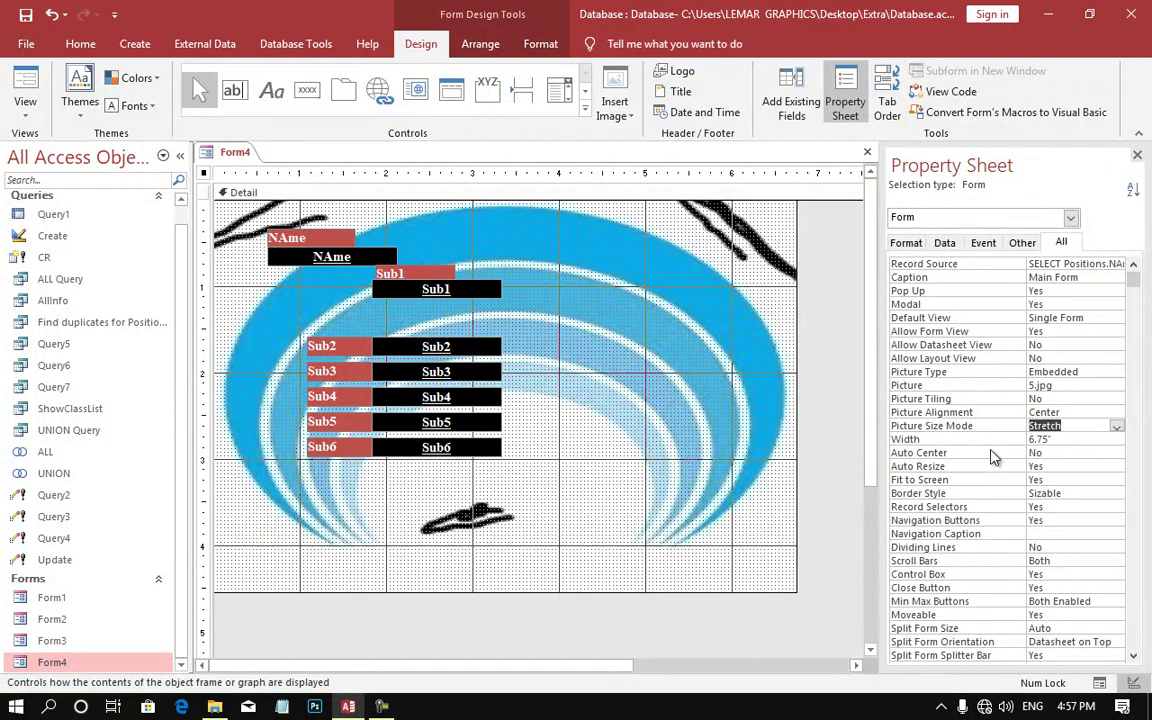
left_click(895, 439)
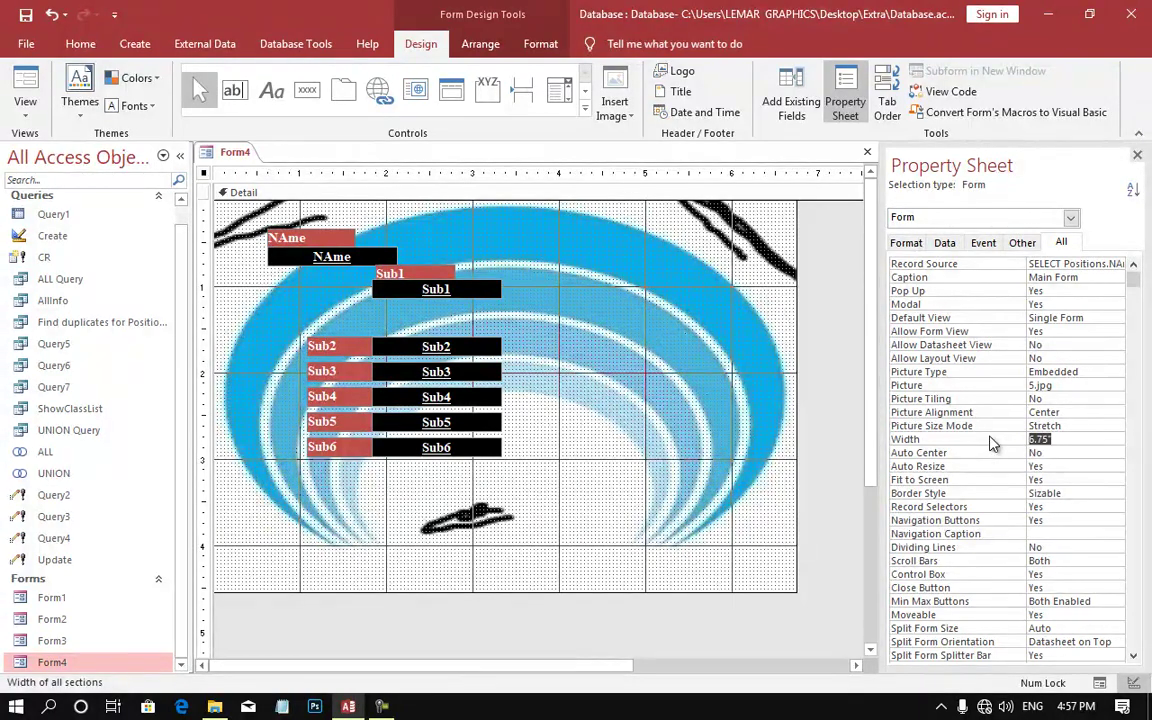
- Set the form Width to 3.3333 inches, then select the NAme and Sub1–Sub6 controls to inspect them
type("3.3333")
key("Return")
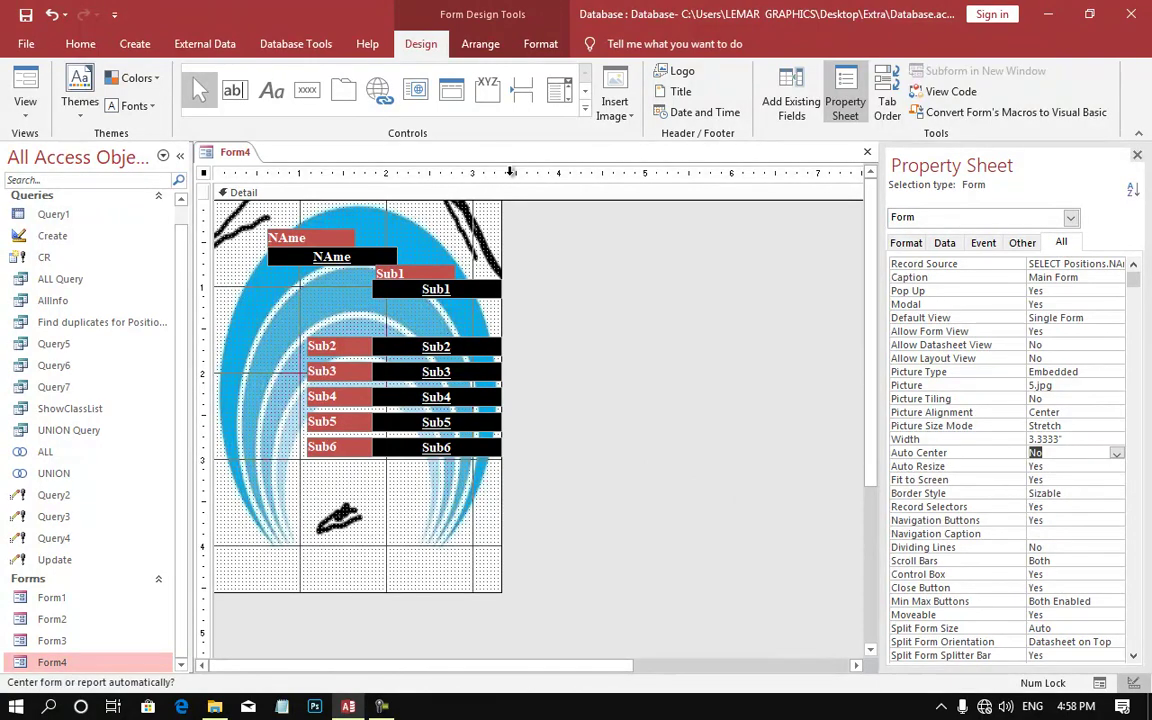
left_click(301, 170)
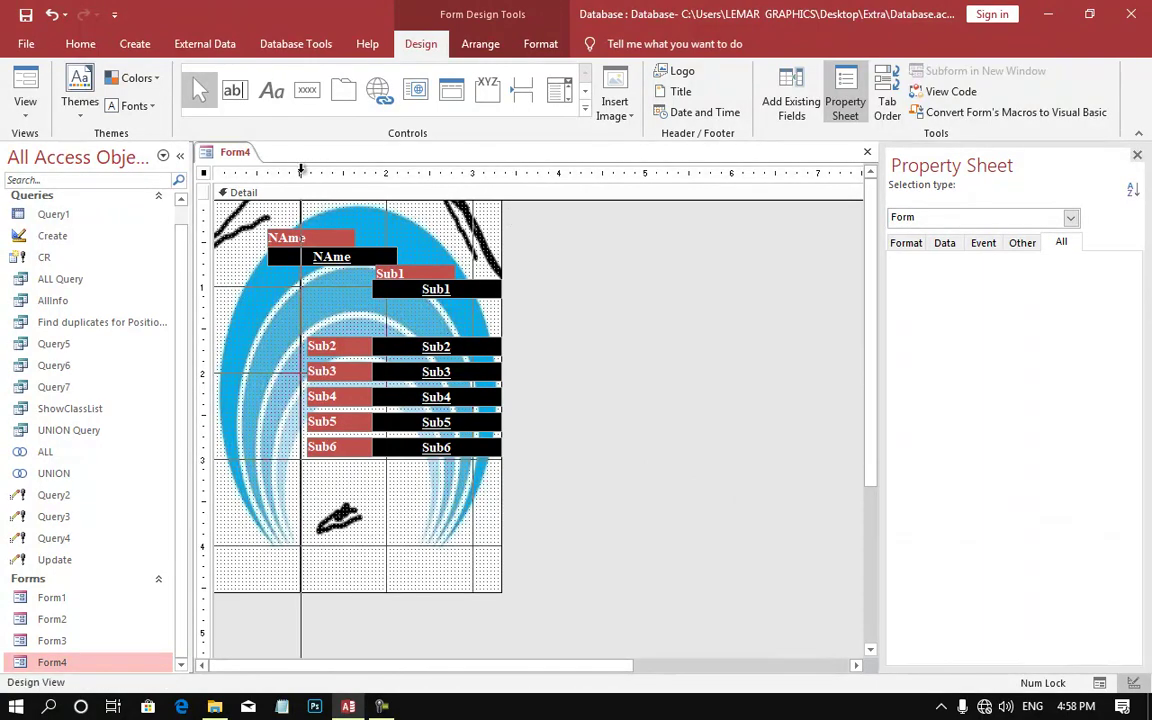
left_click(301, 170)
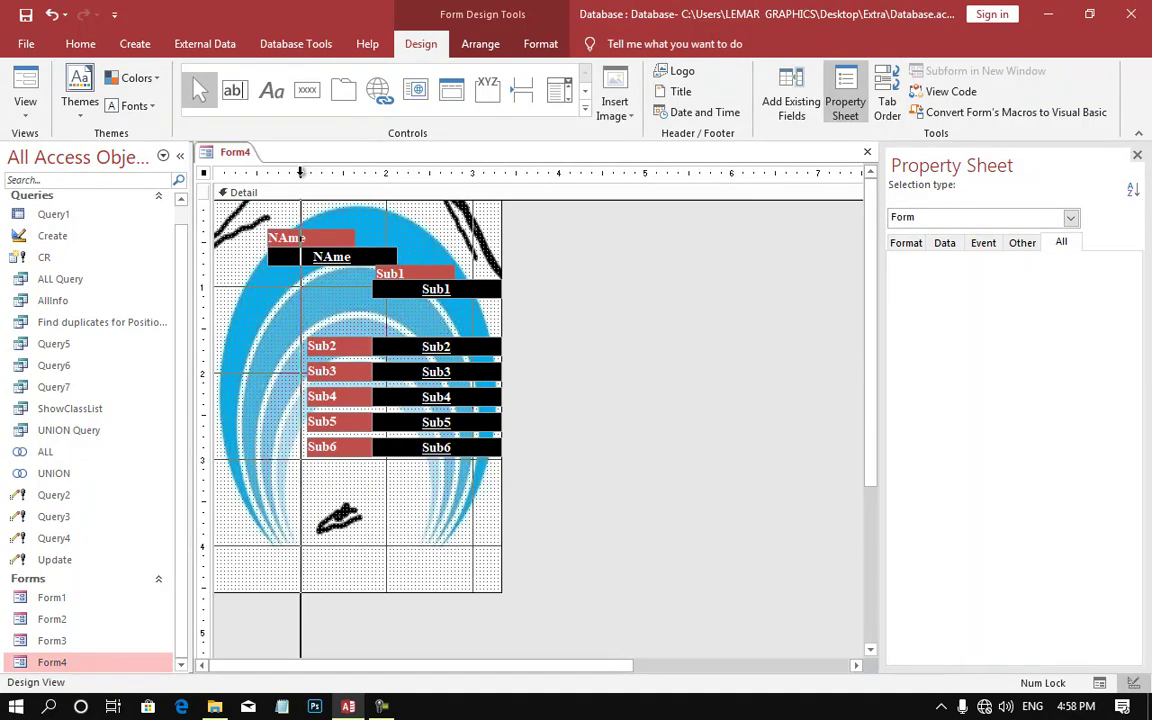
left_click(301, 172)
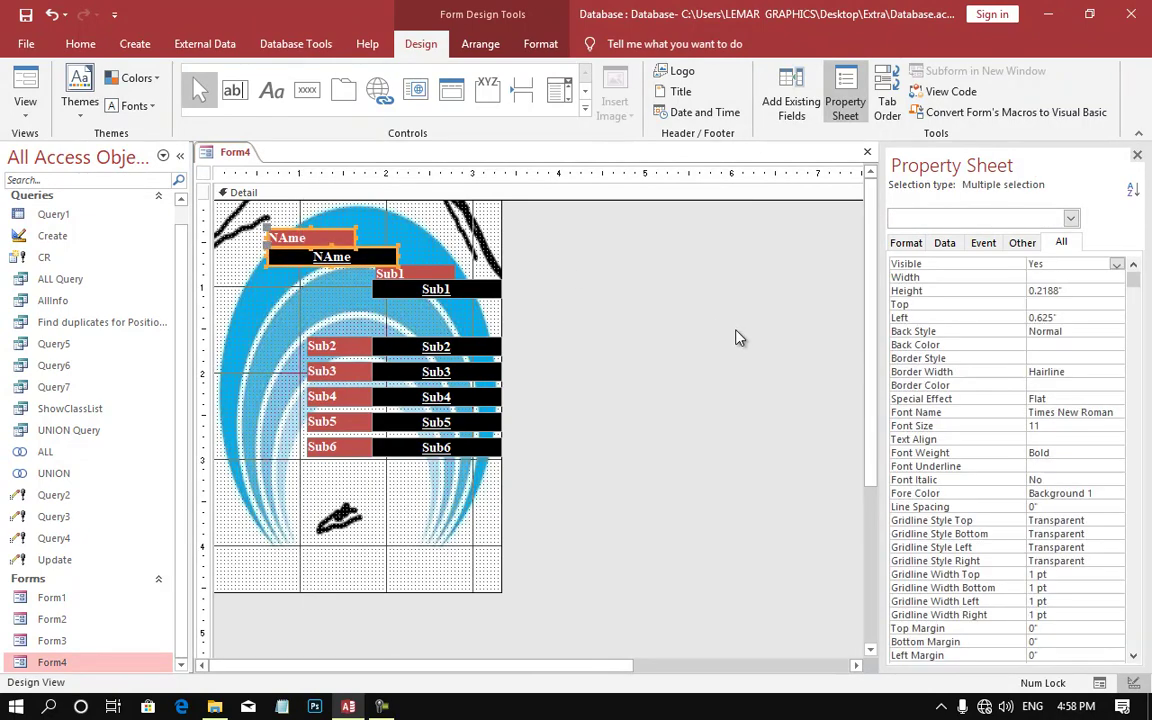
left_click(586, 463)
left_click_drag(582, 487, 447, 265)
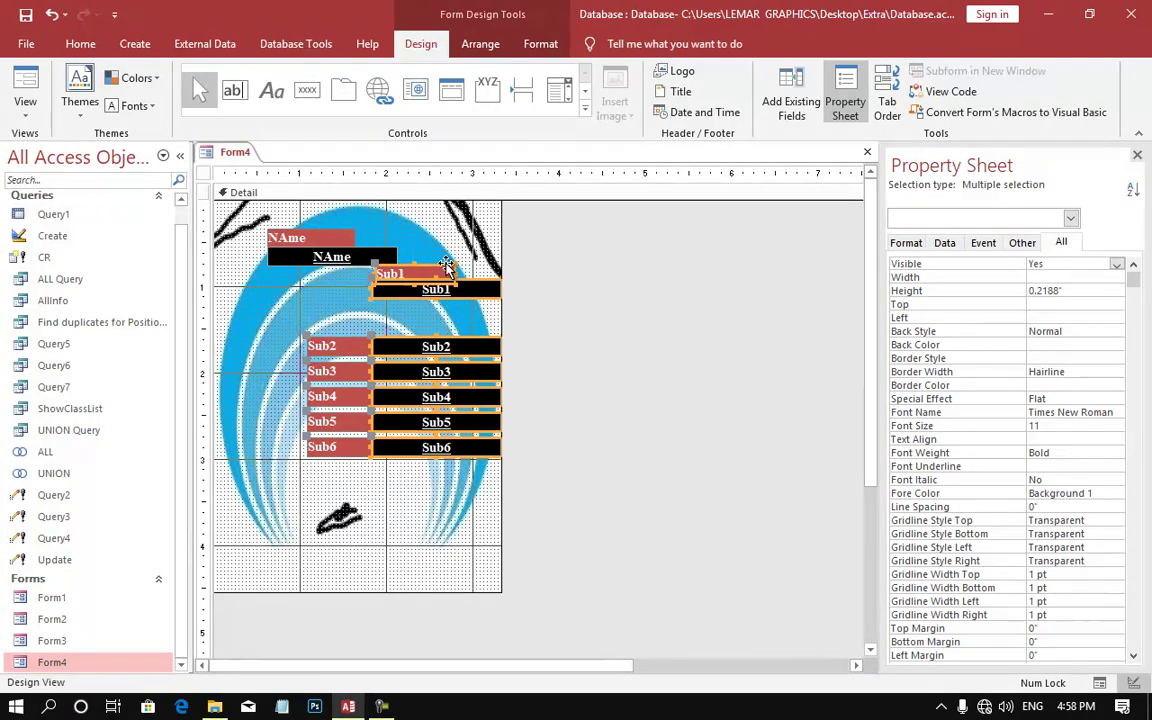
left_click(576, 255)
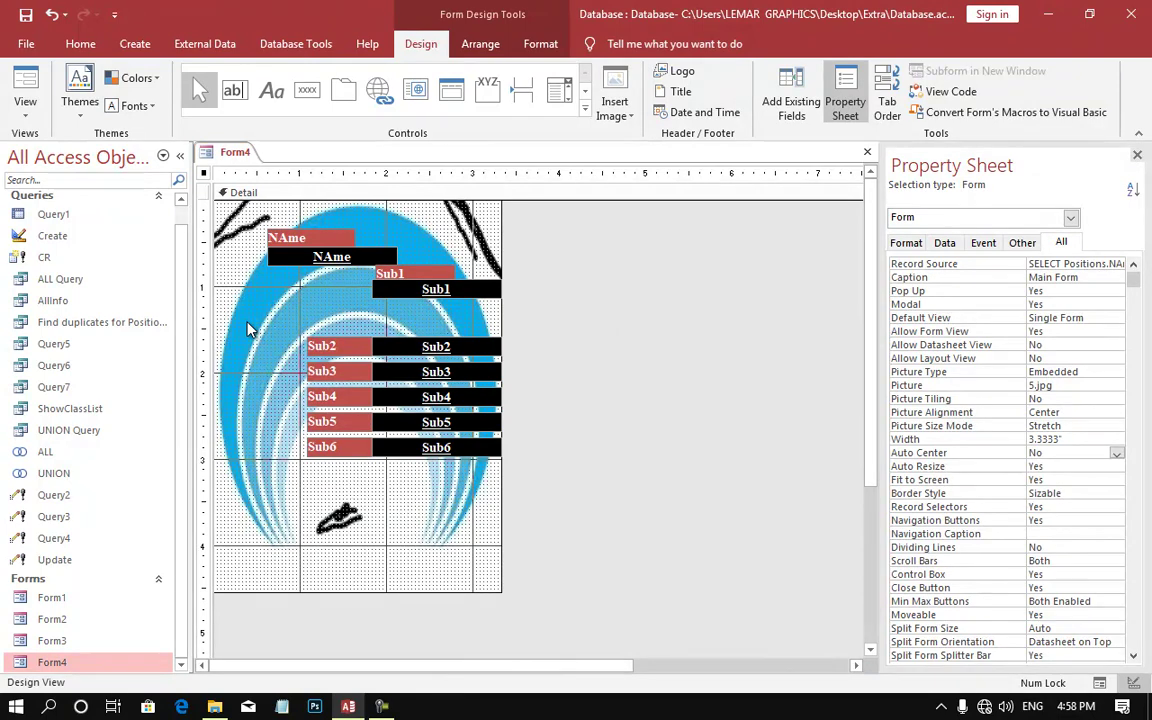
left_click(930, 440)
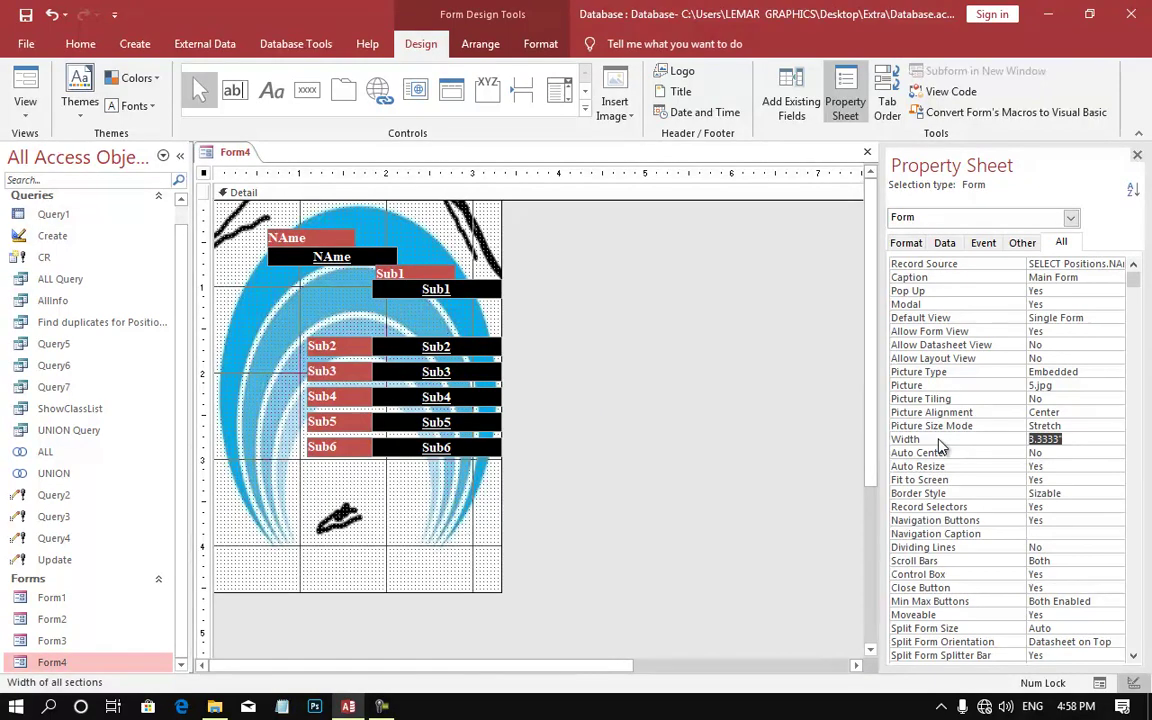
left_click(932, 387)
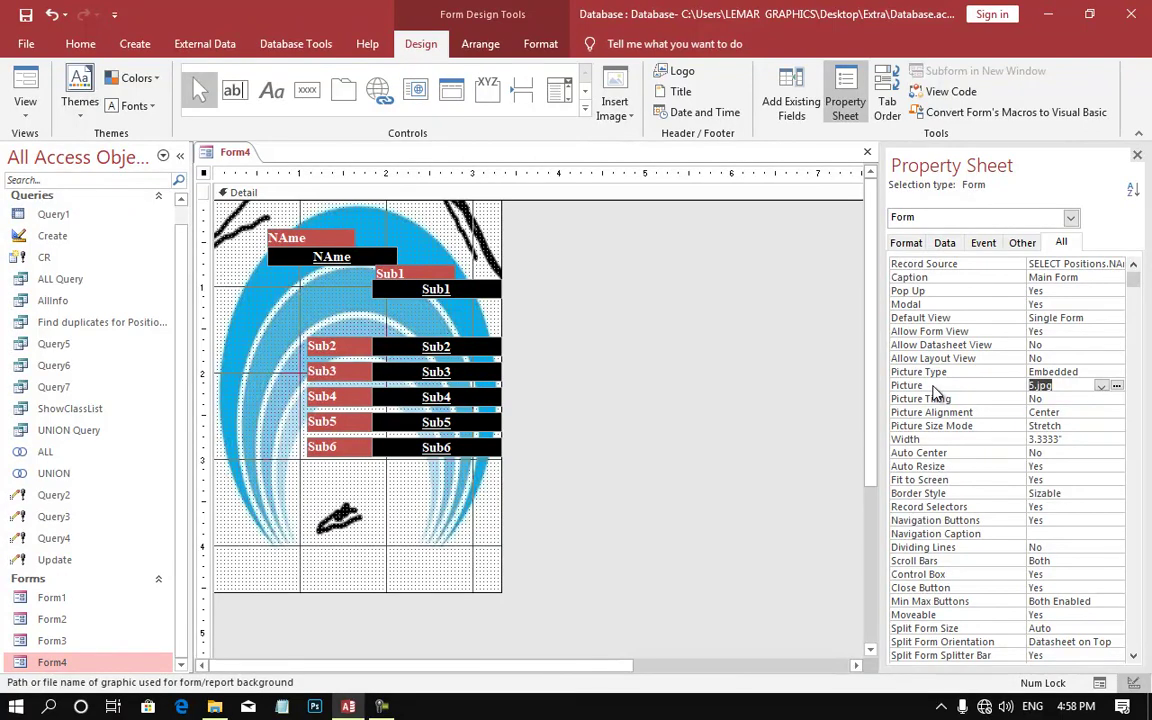
- Delete 5.jpg from the Picture property and confirm removal so it reads (none)
left_click(1101, 388)
left_click(1086, 387)
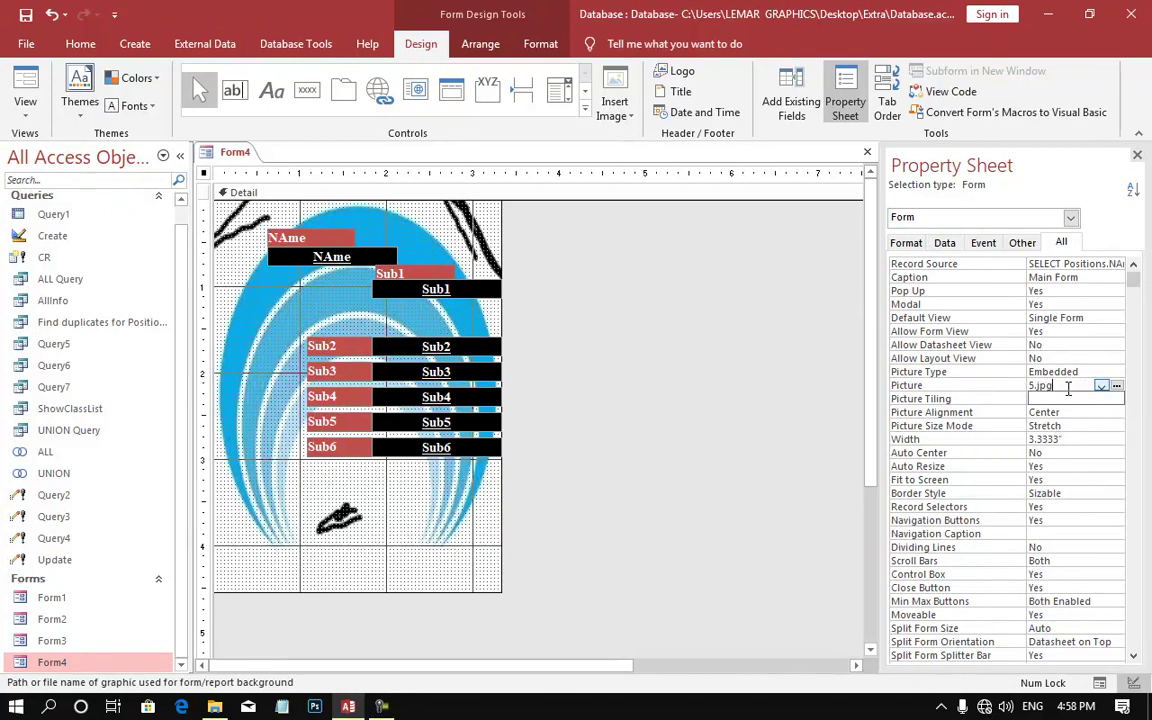
left_click(970, 389)
key("Delete")
key("Return")
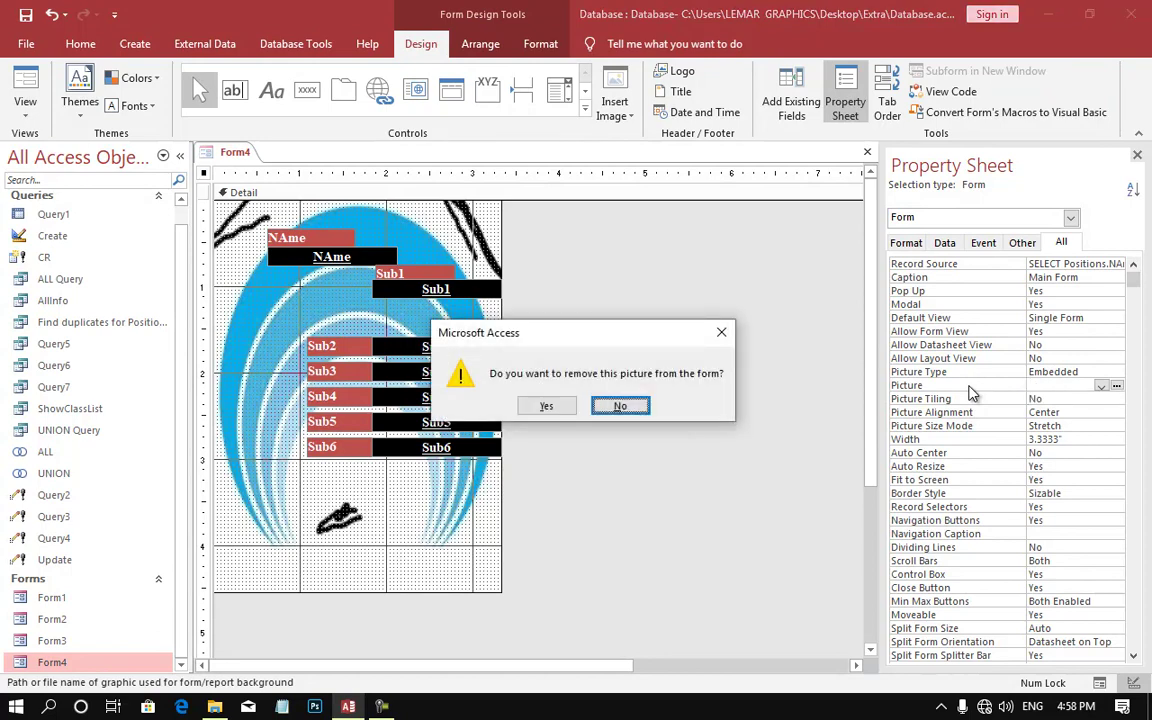
key("Left")
key("Return")
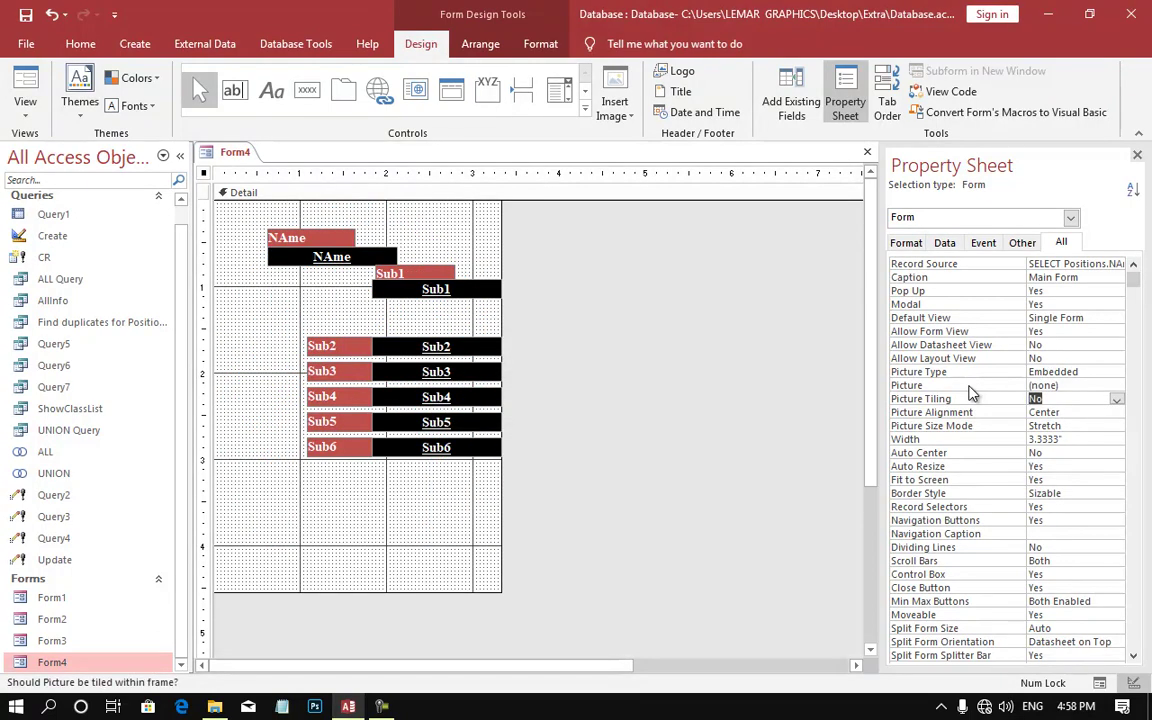